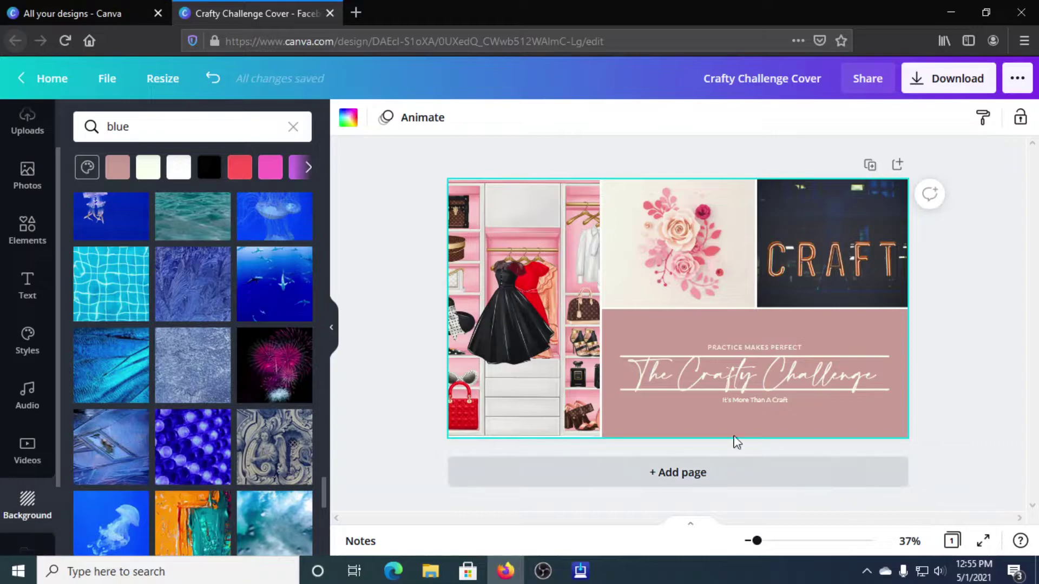
# - From All your designs, start a new design at the recent 12 x 12 in custom size
pyautogui.click(84, 10)
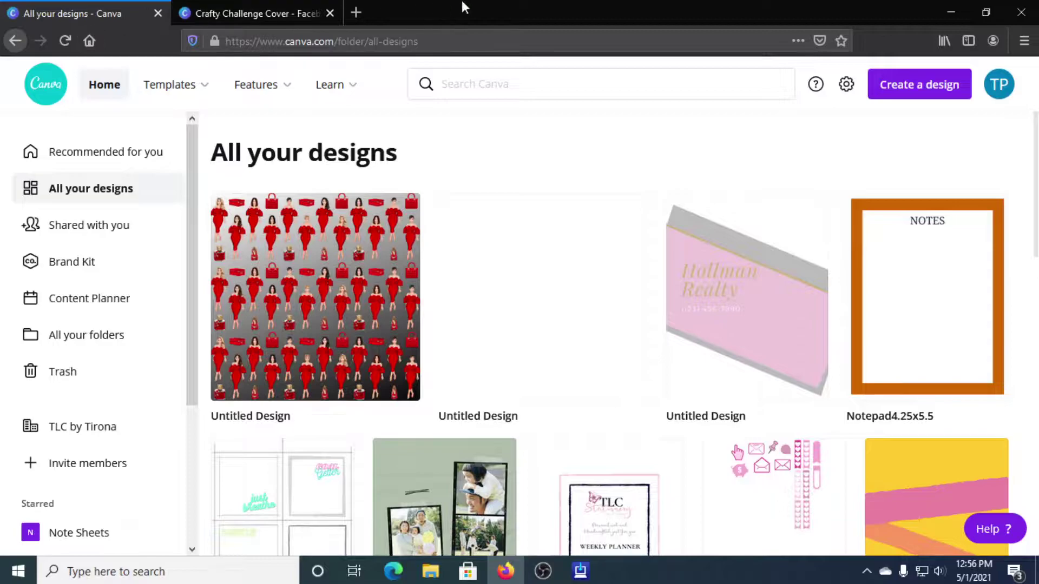
pyautogui.click(955, 83)
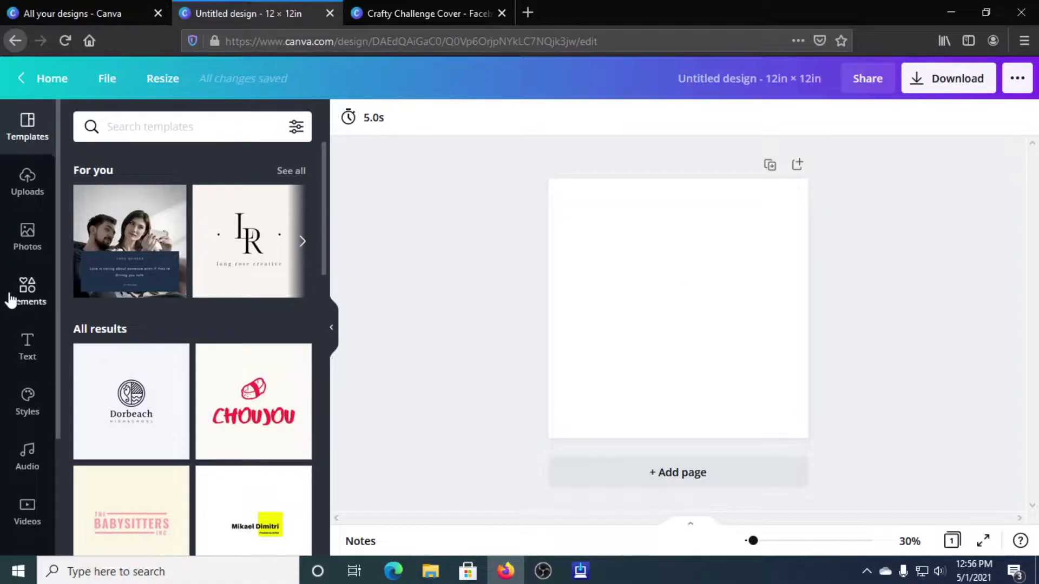
# - Add the 4x4 grid from the Elements Grids collection to the 12 x 12 in page
pyautogui.click(19, 300)
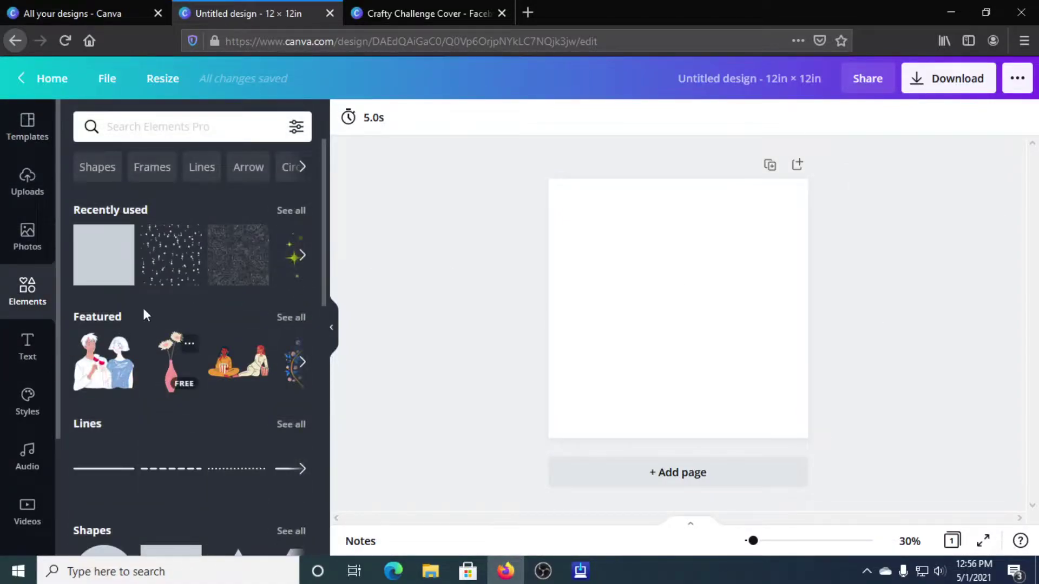
pyautogui.scroll(-3, 146, 324)
pyautogui.scroll(-10, 157, 364)
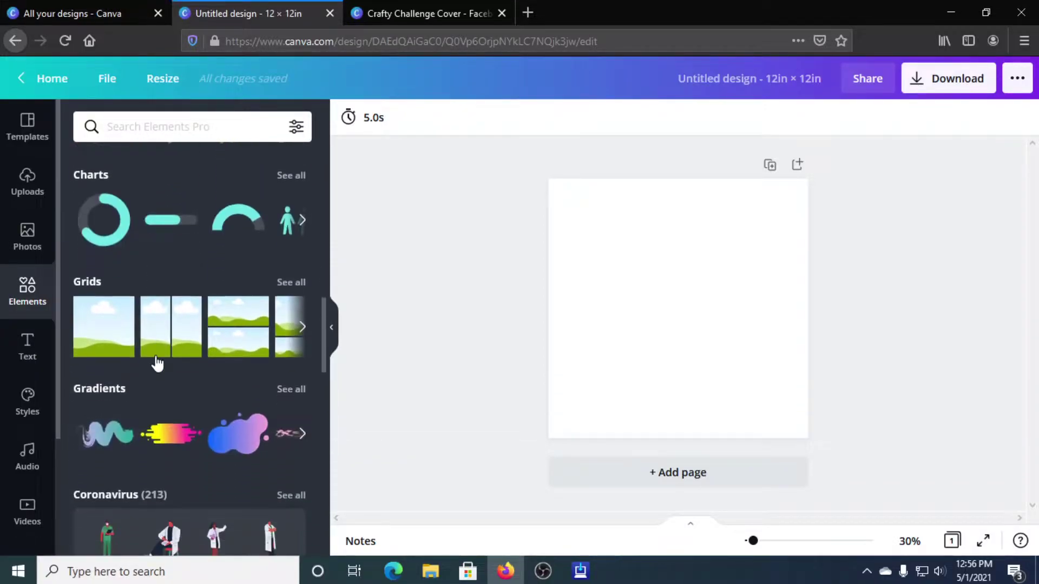
pyautogui.click(284, 284)
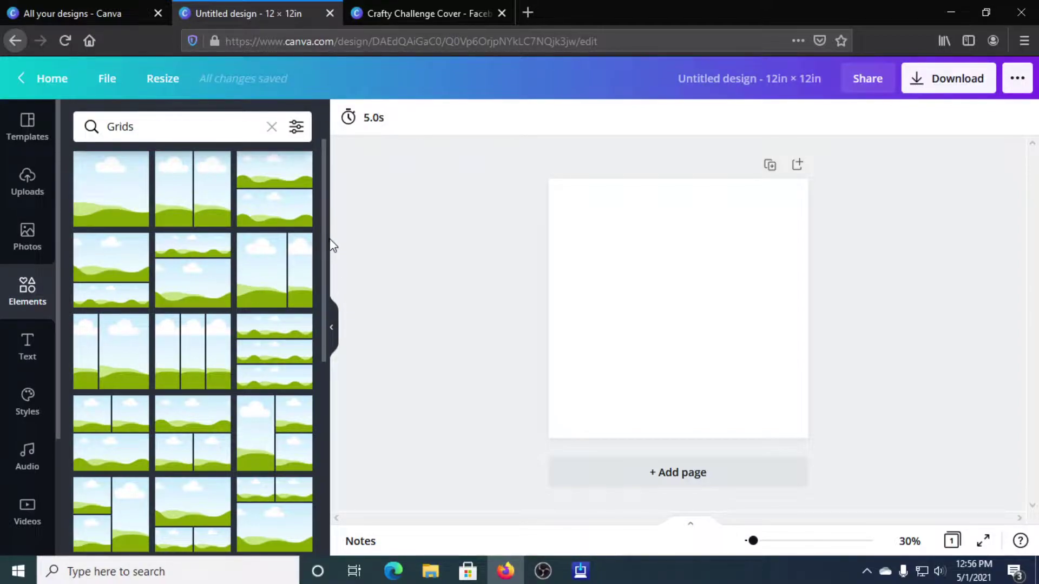
pyautogui.moveTo(322, 223); pyautogui.dragTo(324, 565)
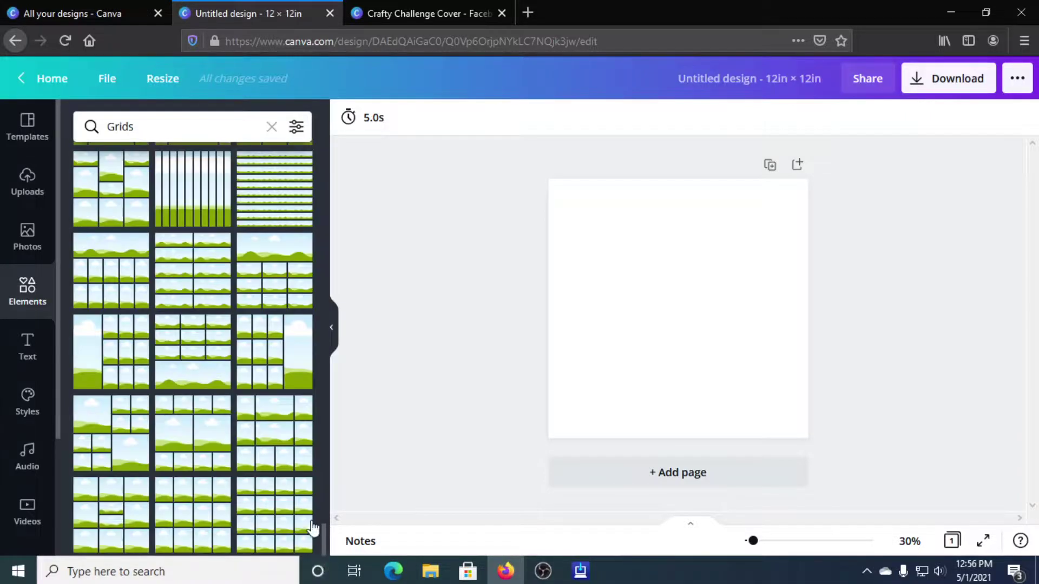
pyautogui.click(267, 533)
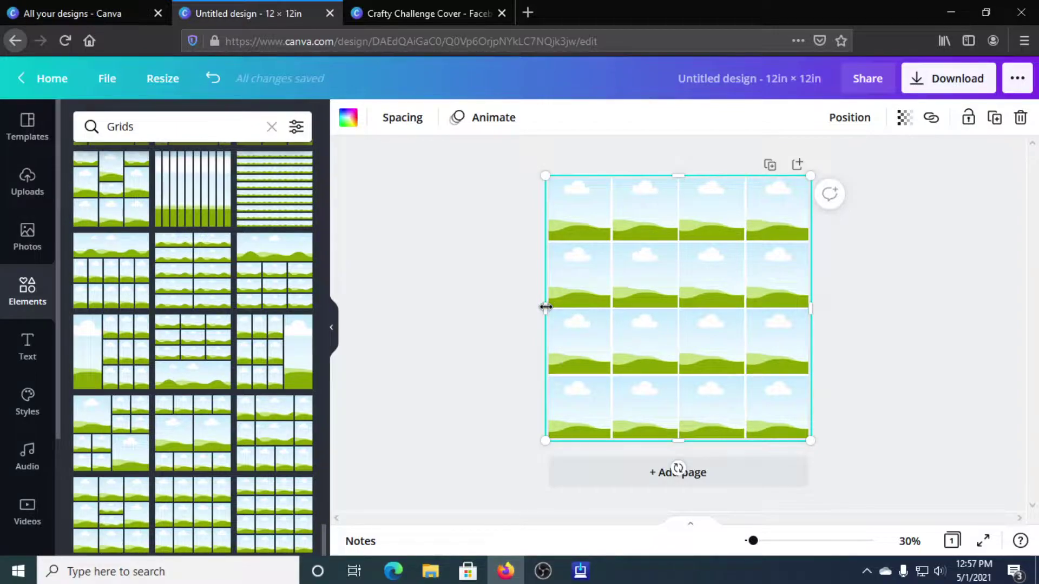
# - Adjust the 4x4 grid's left, top, right and bottom edges to exactly 12 × 12 in
pyautogui.moveTo(545, 307); pyautogui.dragTo(548, 306)
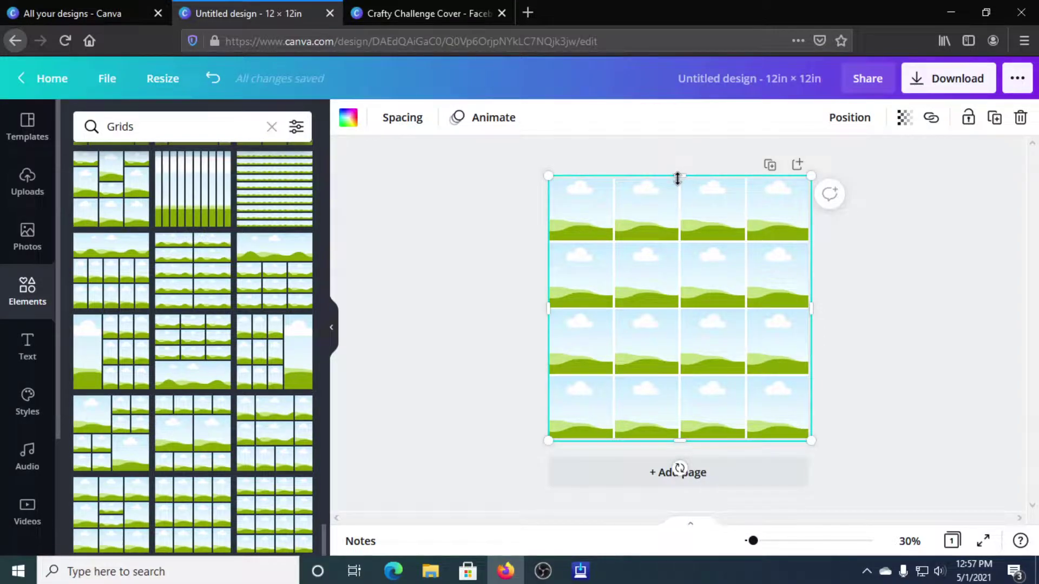
pyautogui.moveTo(678, 179)
pyautogui.mouseDown()
pyautogui.moveTo(677, 169)
pyautogui.moveTo(678, 178)
pyautogui.mouseUp()
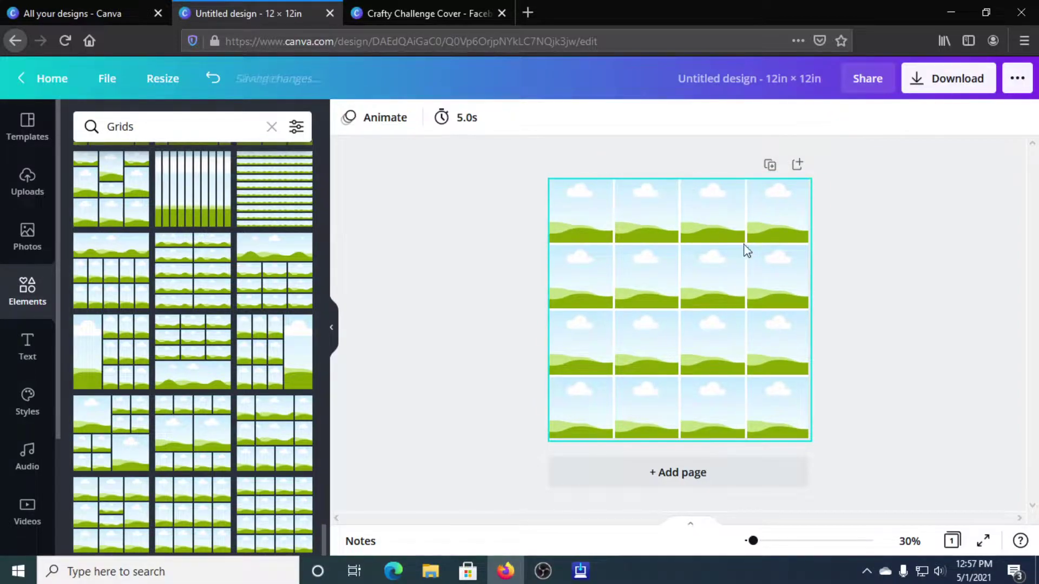
pyautogui.click(810, 311)
pyautogui.moveTo(812, 309); pyautogui.dragTo(808, 309)
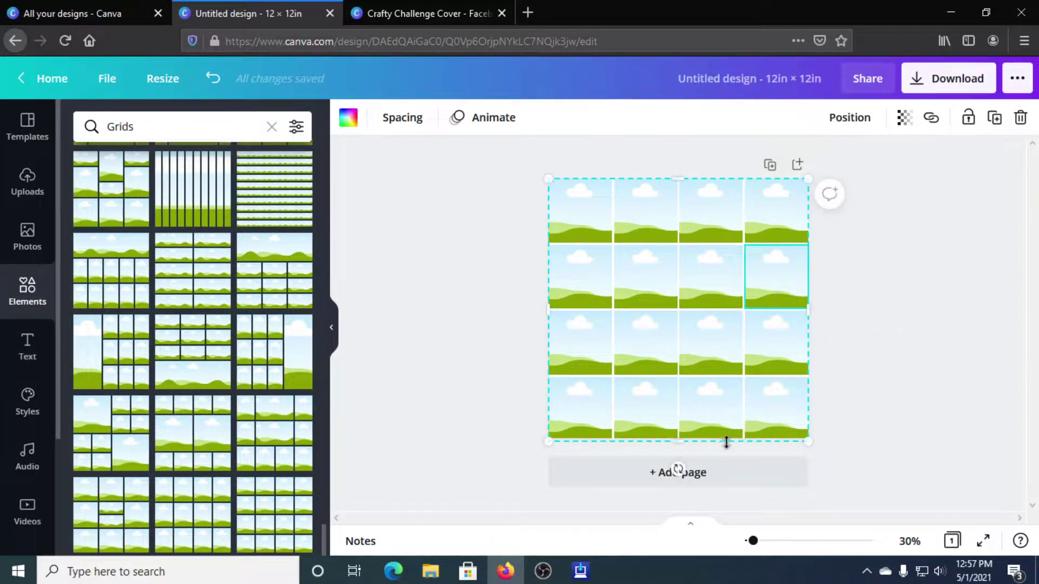
pyautogui.moveTo(677, 440); pyautogui.dragTo(676, 438)
pyautogui.click(874, 387)
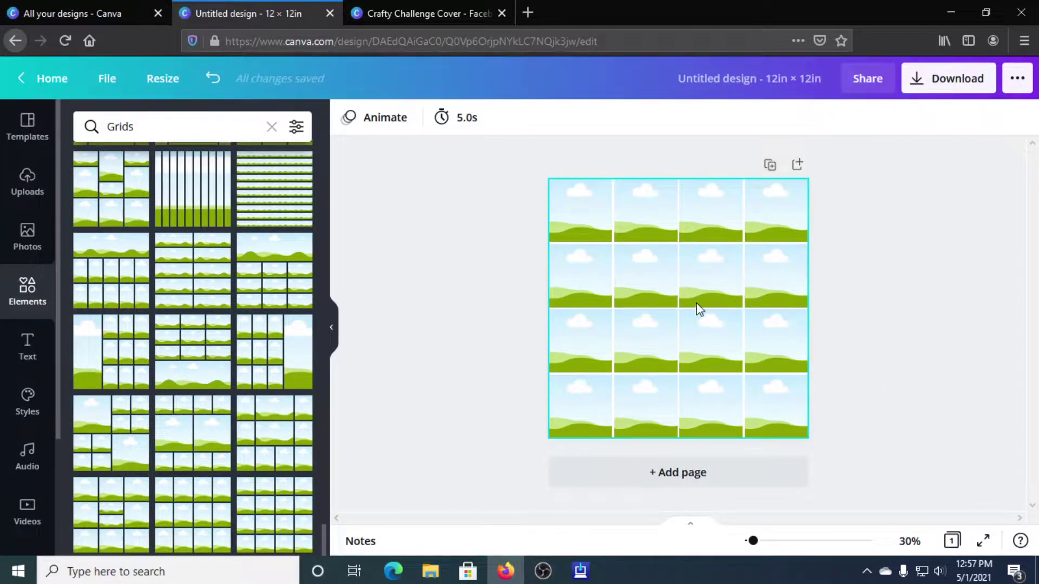
# - From Uploads, place red quilted handbags in the top-left and bottom-right grid cells
pyautogui.click(25, 184)
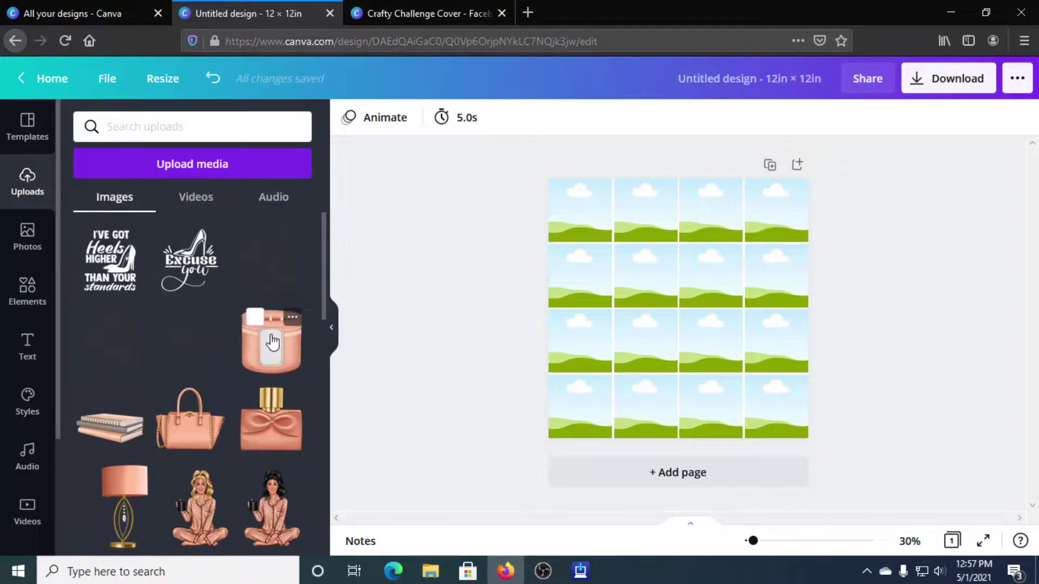
pyautogui.scroll(-3, 276, 351)
pyautogui.scroll(3, 267, 341)
pyautogui.scroll(-10, 253, 330)
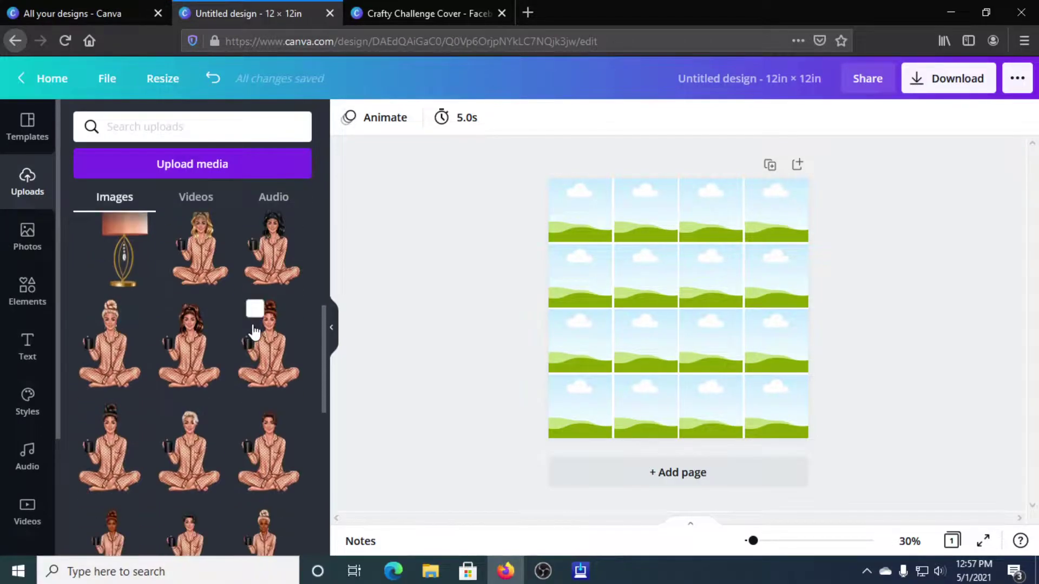
pyautogui.scroll(-10, 249, 327)
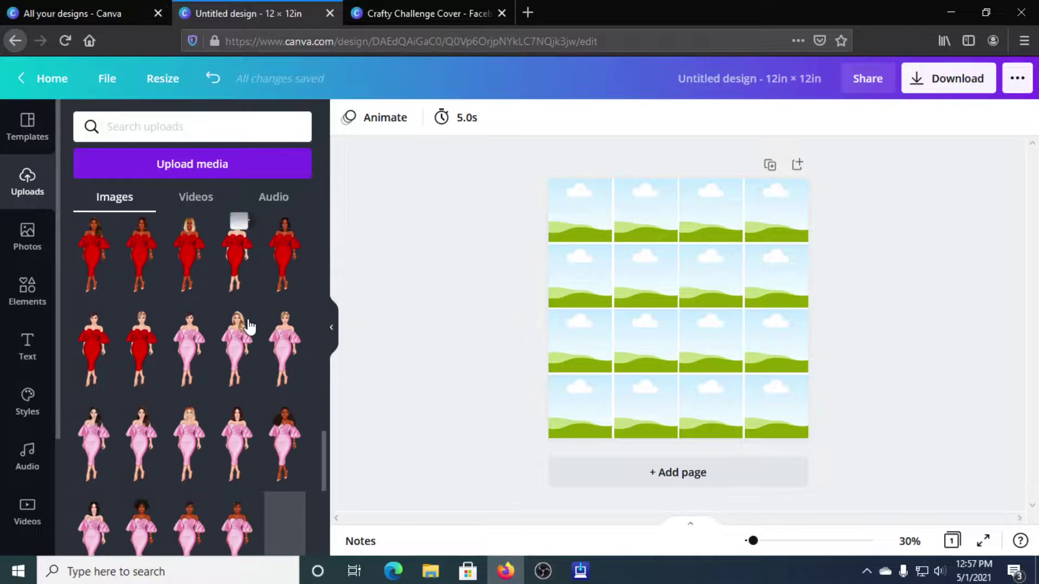
pyautogui.scroll(-10, 250, 326)
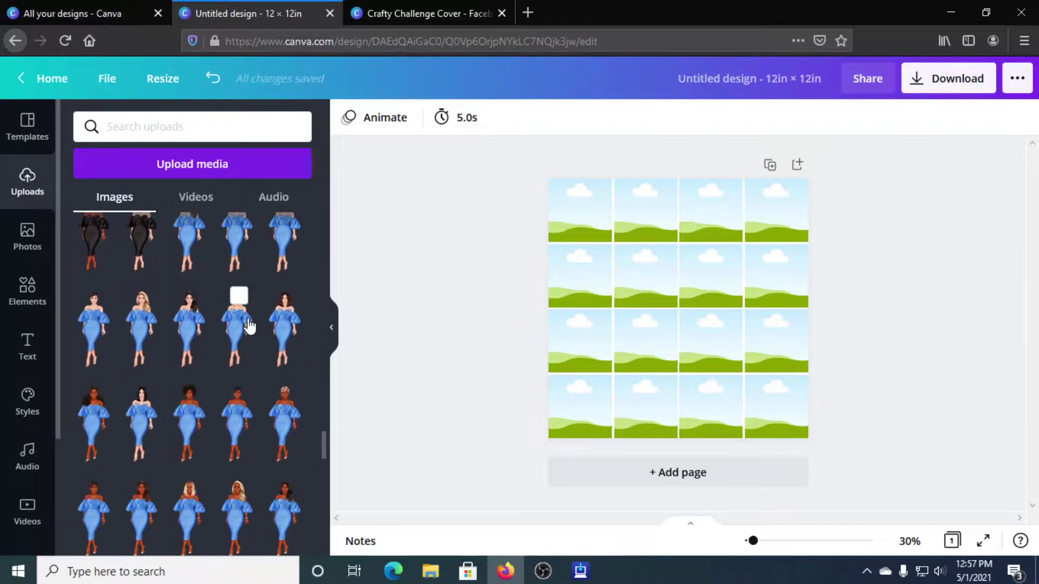
pyautogui.scroll(-2, 246, 319)
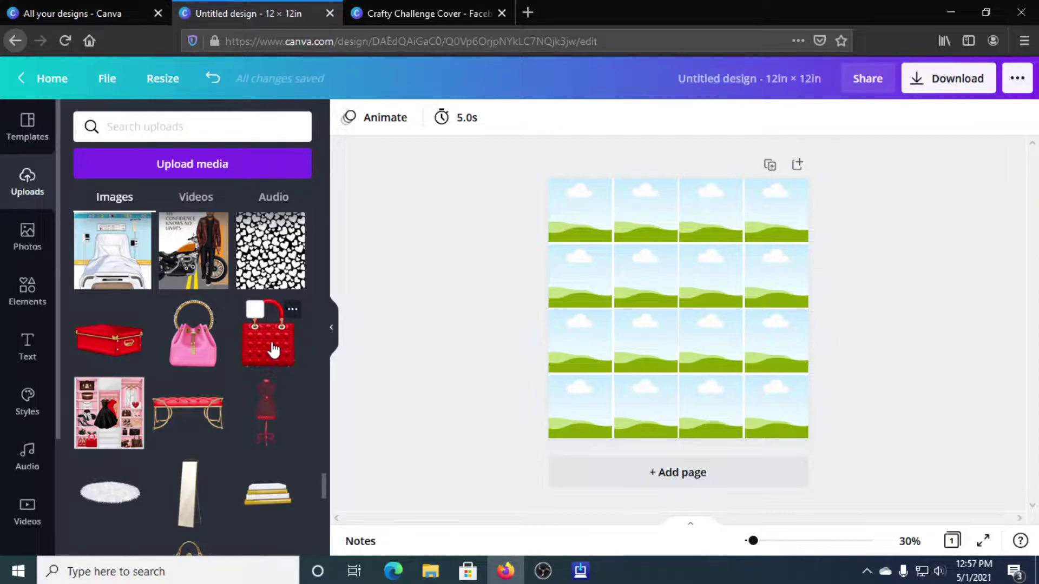
pyautogui.moveTo(281, 336); pyautogui.dragTo(573, 221)
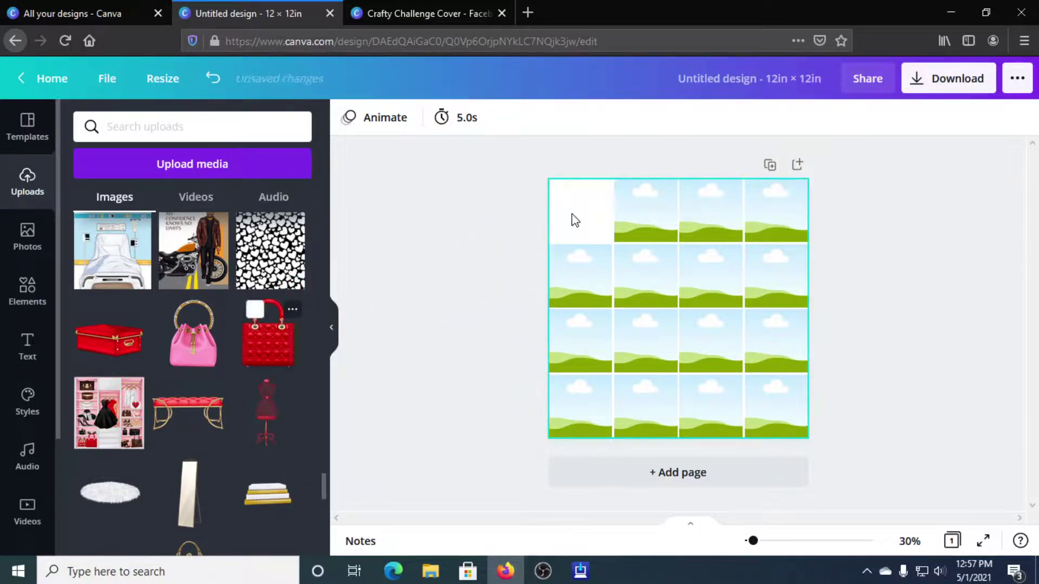
pyautogui.moveTo(290, 341); pyautogui.dragTo(761, 417)
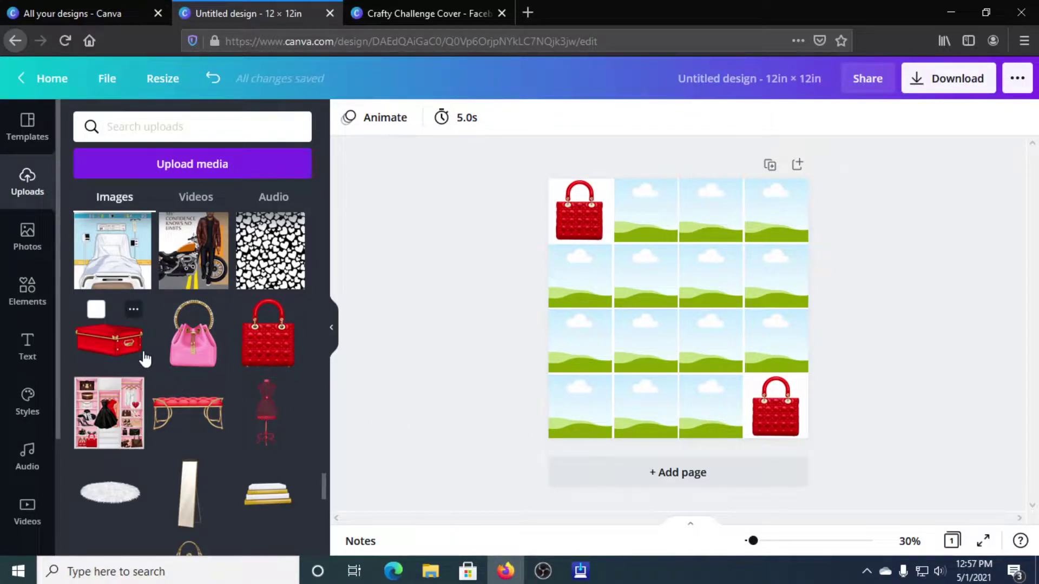
# - Add the red floral purse to a middle cell and the red chain purse to row 3, cell 3
pyautogui.scroll(-10, 147, 357)
pyautogui.scroll(-10, 157, 336)
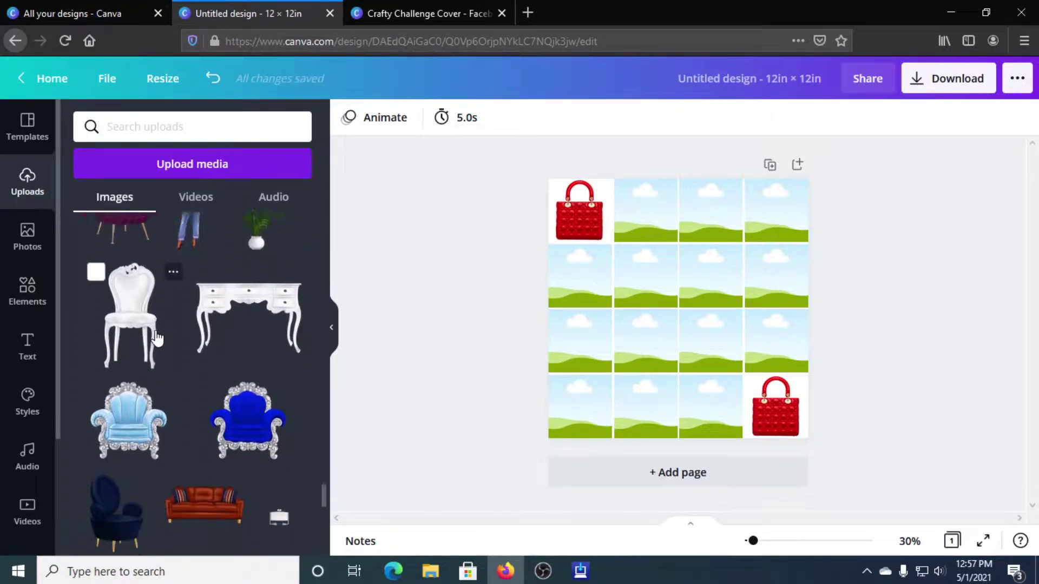
pyautogui.scroll(-10, 156, 333)
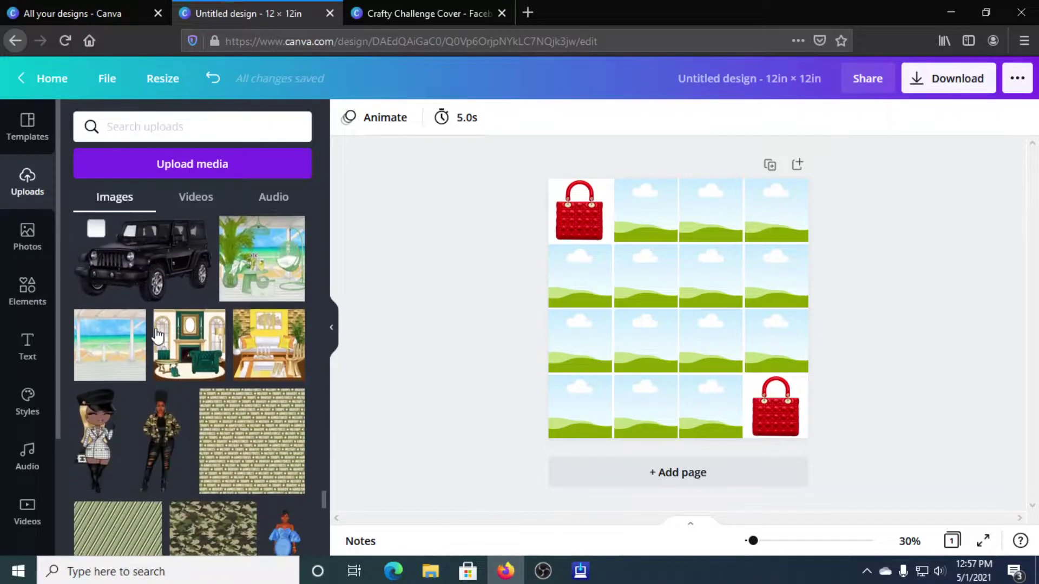
pyautogui.scroll(-10, 157, 334)
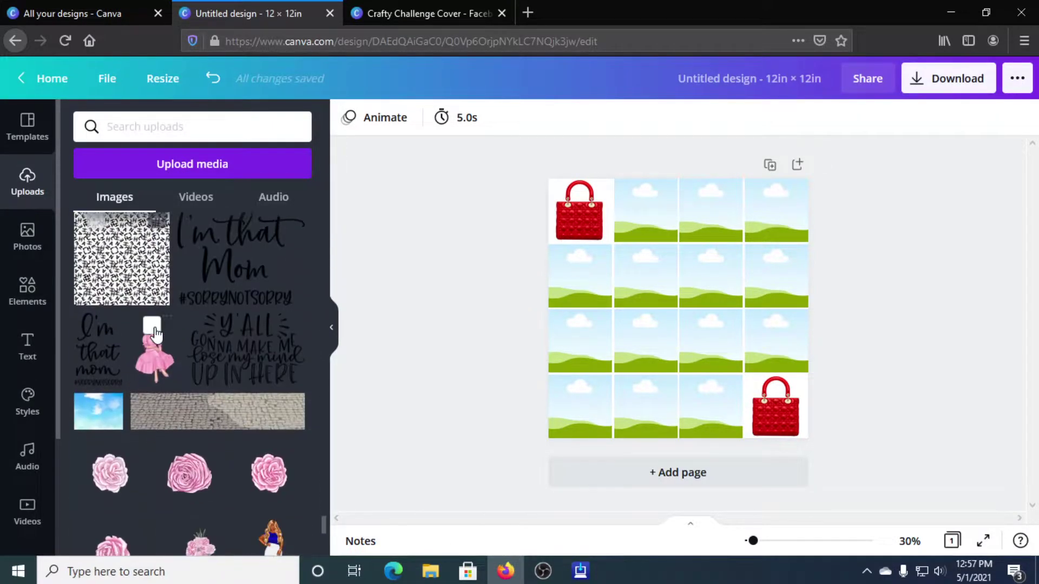
pyautogui.scroll(-6, 156, 334)
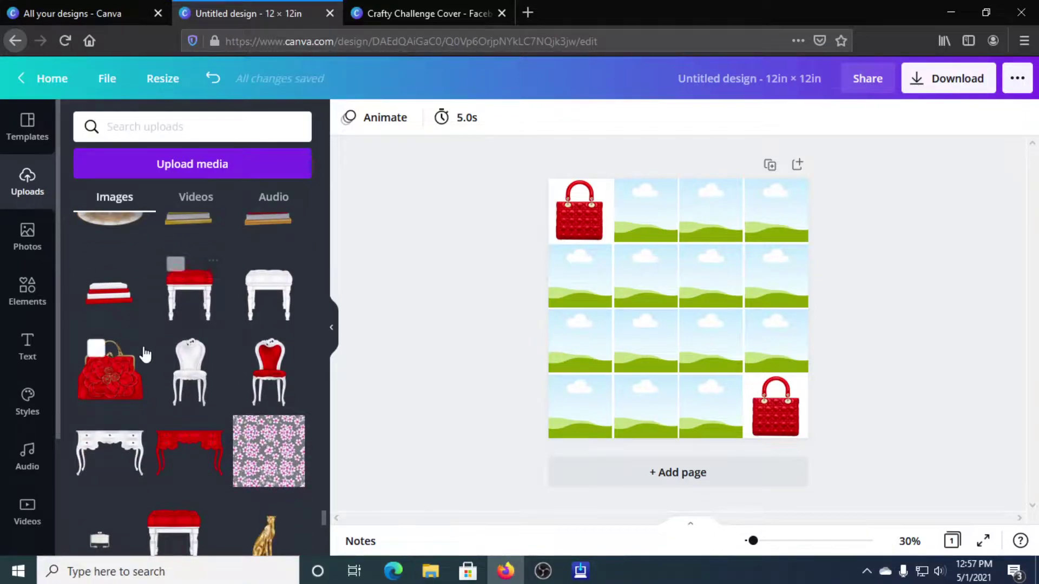
pyautogui.moveTo(117, 374); pyautogui.dragTo(648, 275)
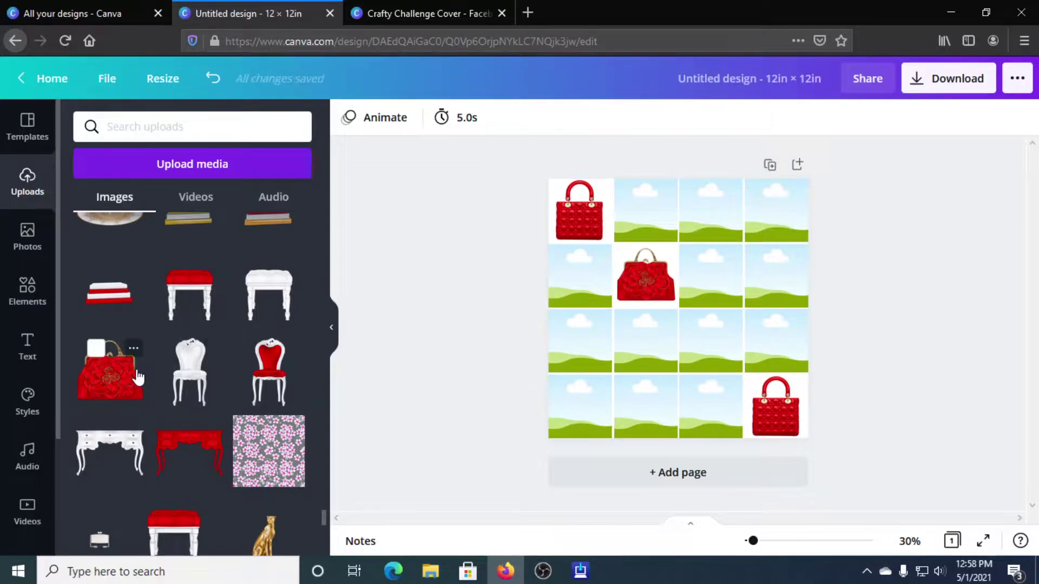
pyautogui.scroll(-4, 168, 373)
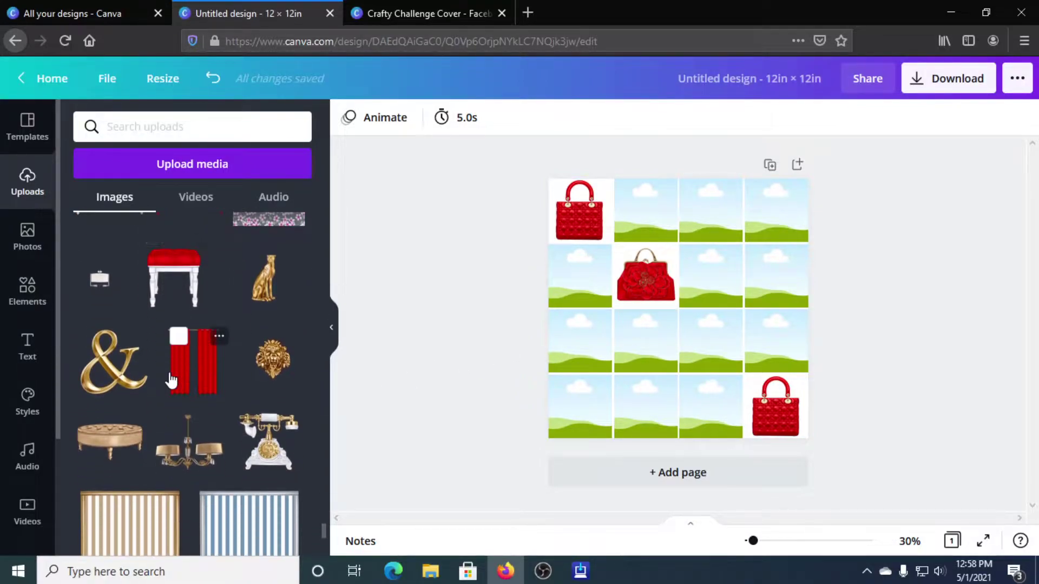
pyautogui.scroll(-5, 168, 376)
pyautogui.scroll(-5, 168, 373)
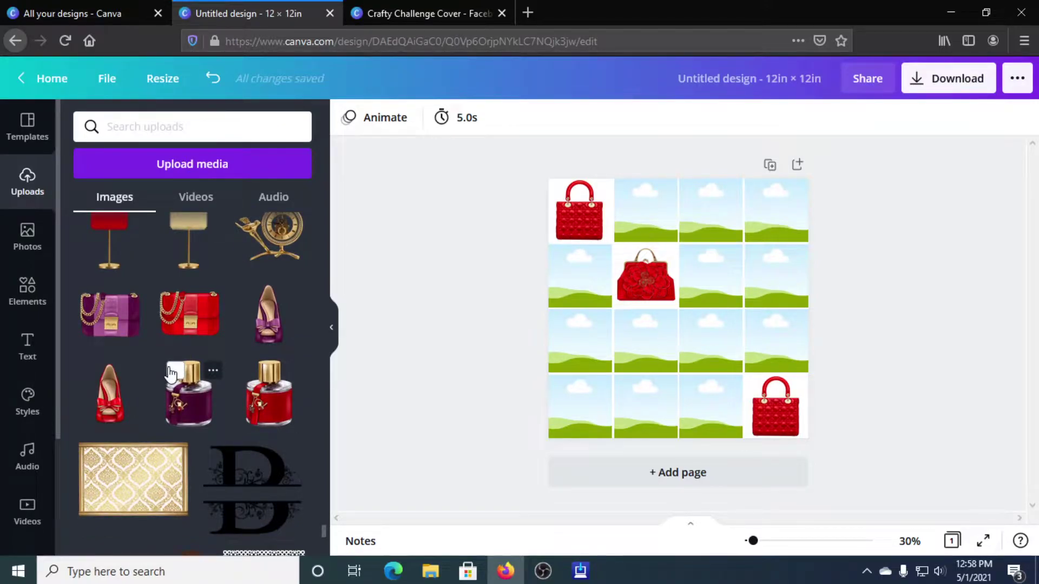
pyautogui.moveTo(219, 335); pyautogui.dragTo(731, 332)
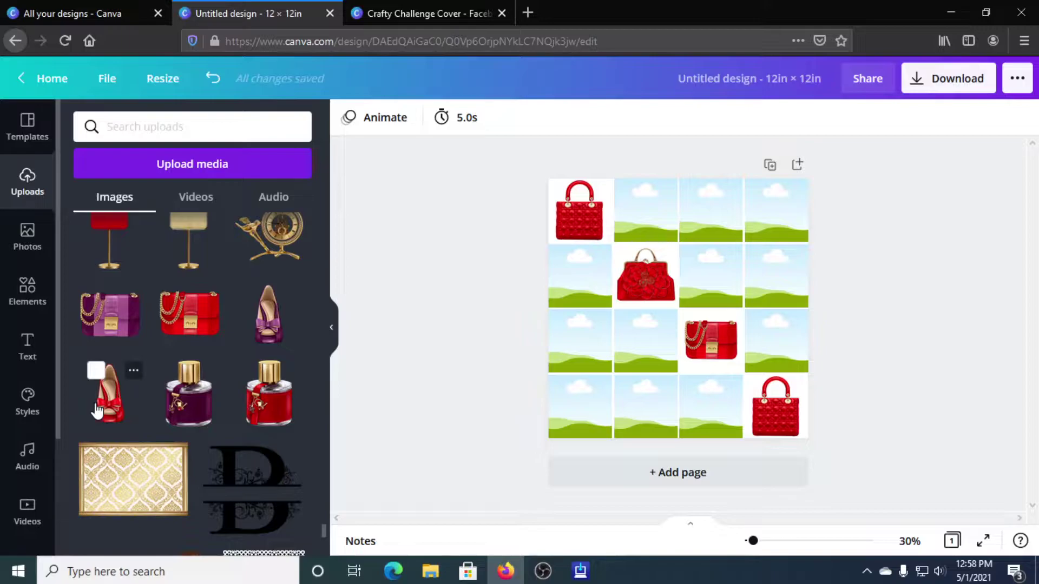
# - Fill three cells with red high heels and three with the red perfume bottle
pyautogui.moveTo(97, 412); pyautogui.dragTo(564, 420)
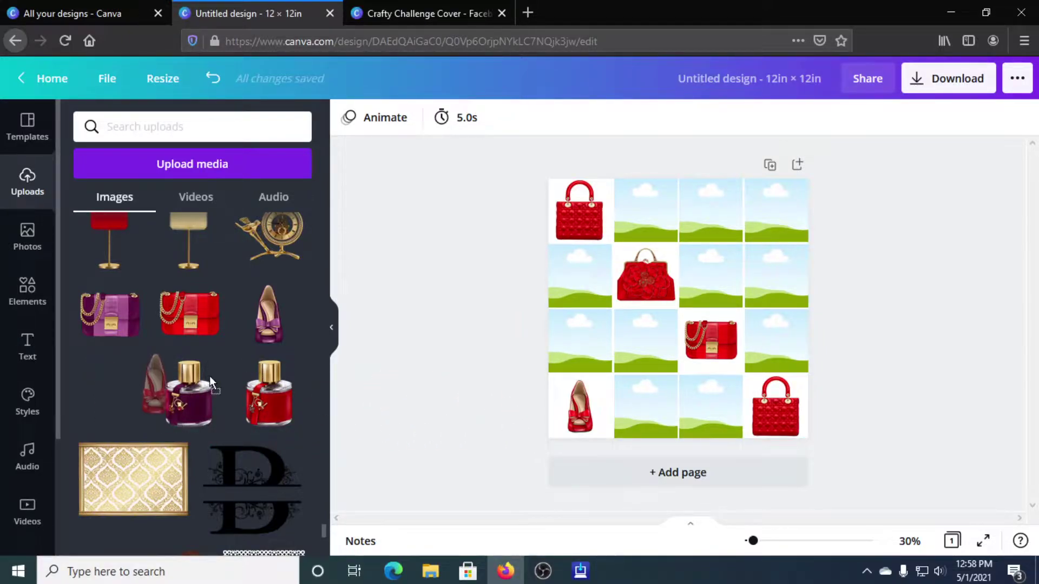
pyautogui.moveTo(211, 381); pyautogui.dragTo(710, 276)
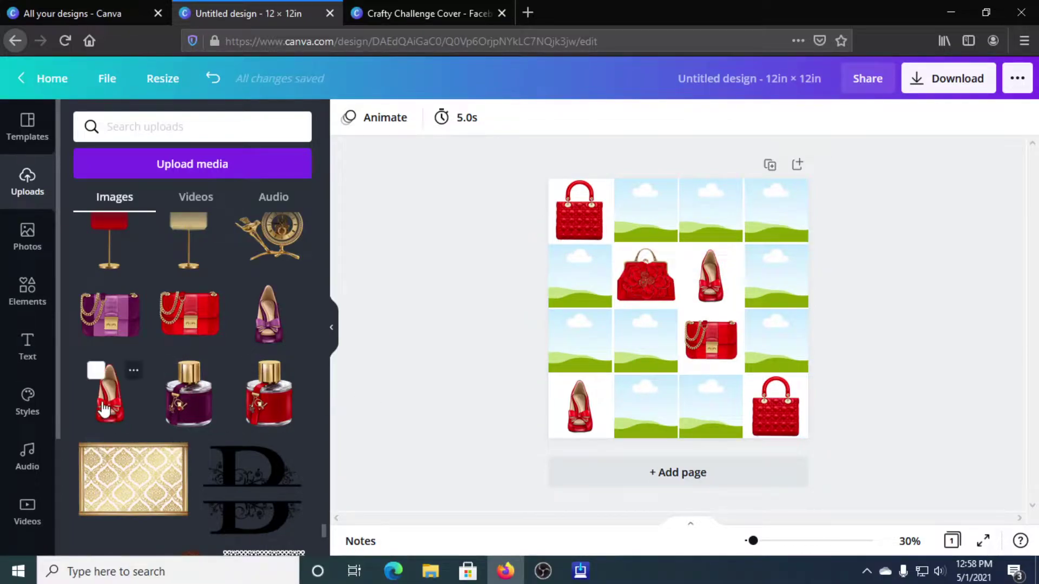
pyautogui.moveTo(104, 410); pyautogui.dragTo(776, 341)
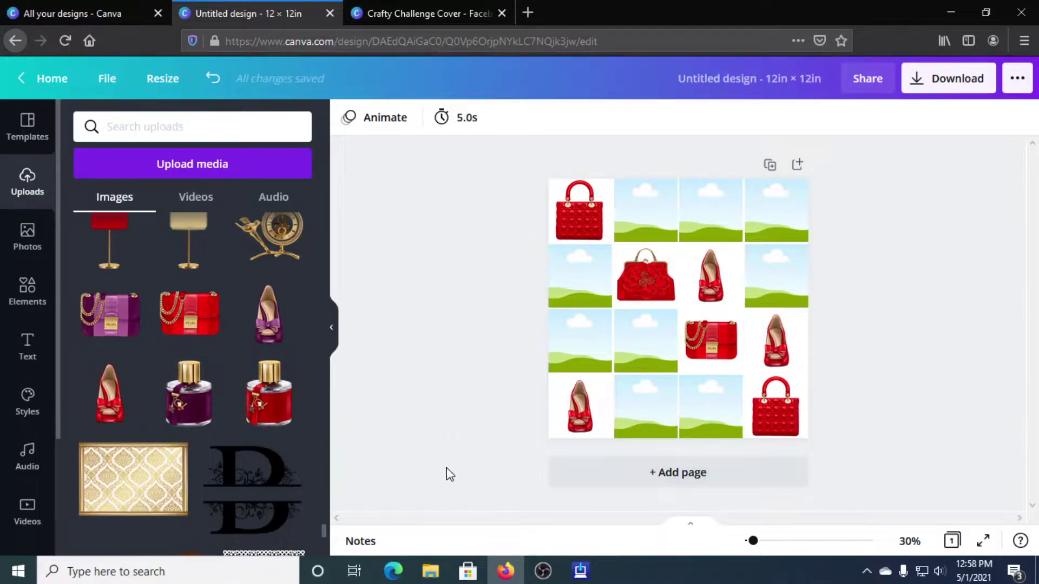
pyautogui.moveTo(265, 406); pyautogui.dragTo(580, 277)
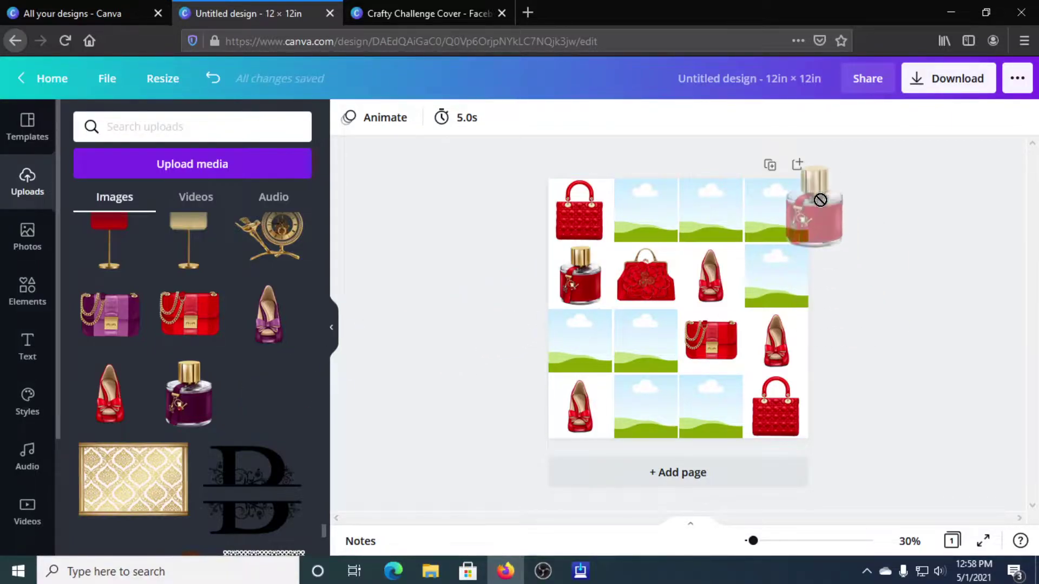
pyautogui.moveTo(821, 200); pyautogui.dragTo(789, 218)
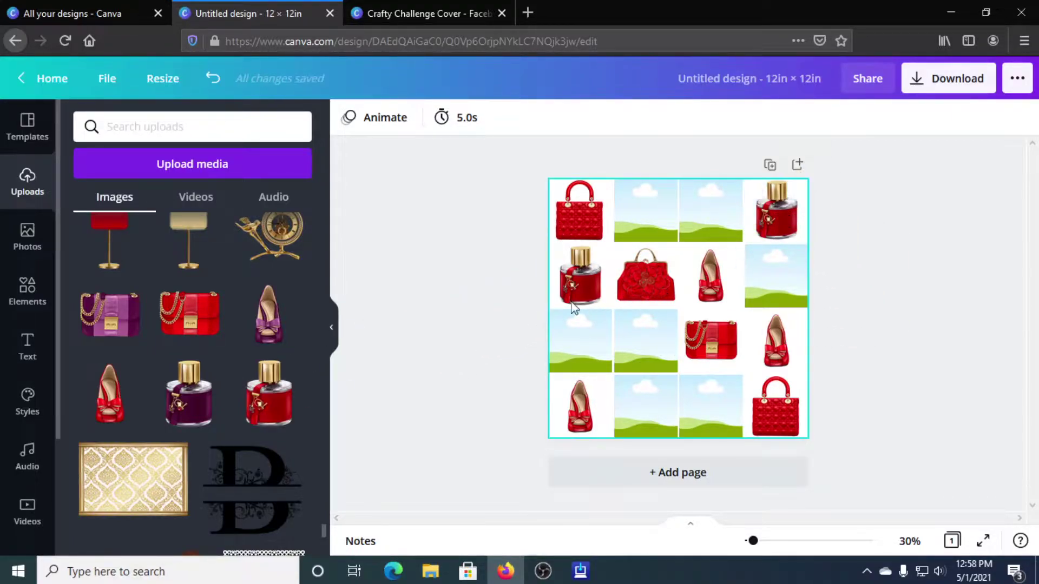
pyautogui.moveTo(267, 401); pyautogui.dragTo(625, 419)
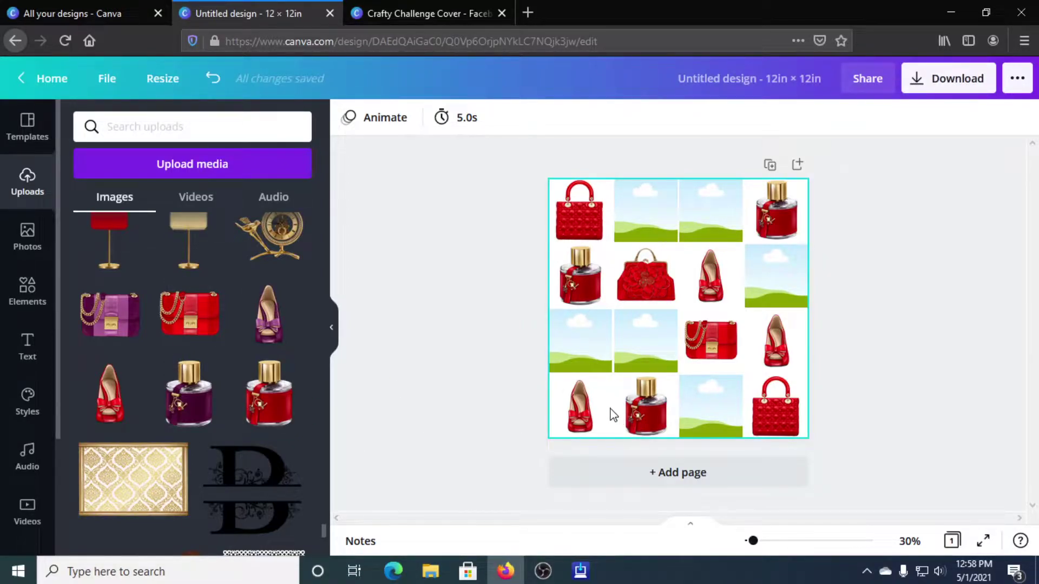
# - Place gold potted plants in row 3 column 1 and row 1 column 3
pyautogui.scroll(-1, 254, 391)
pyautogui.scroll(-10, 255, 390)
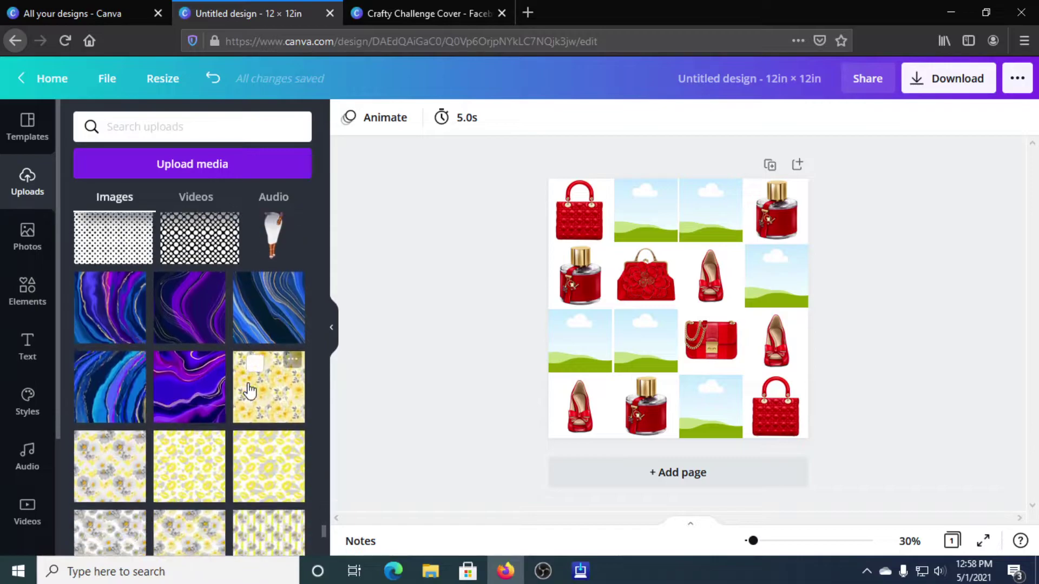
pyautogui.scroll(-15, 246, 379)
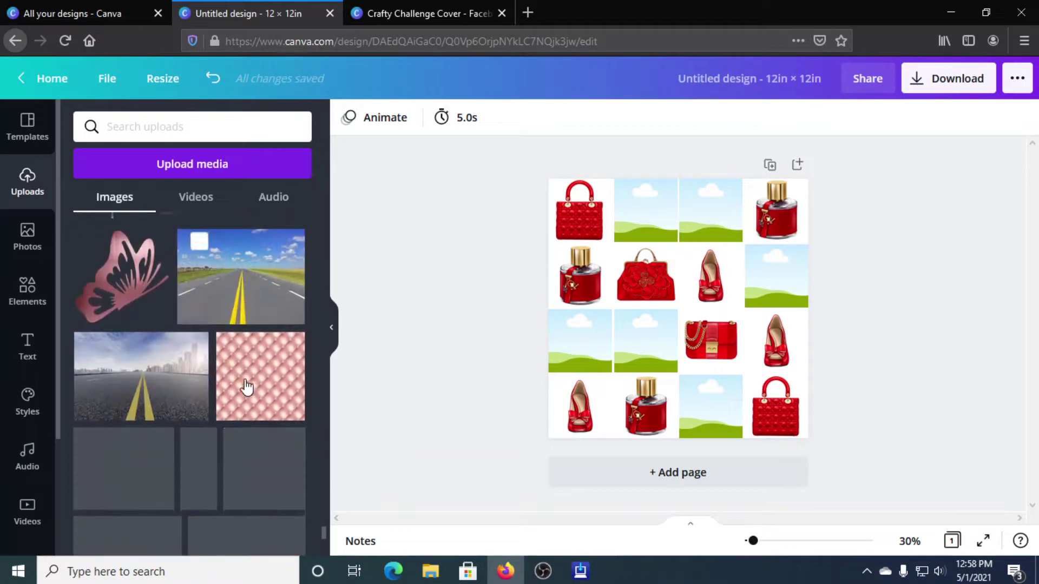
pyautogui.scroll(-10, 243, 382)
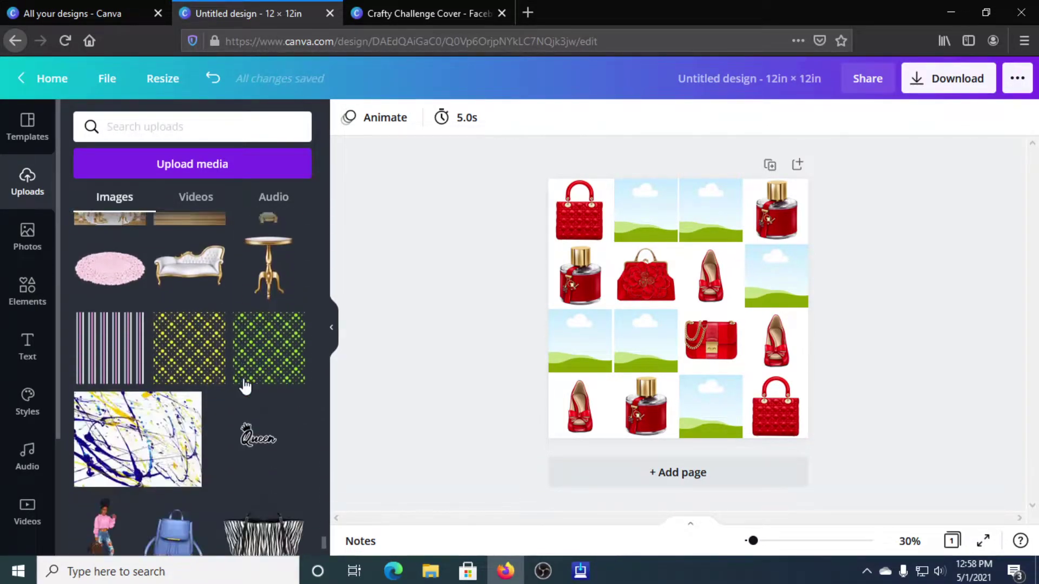
pyautogui.scroll(-12, 245, 386)
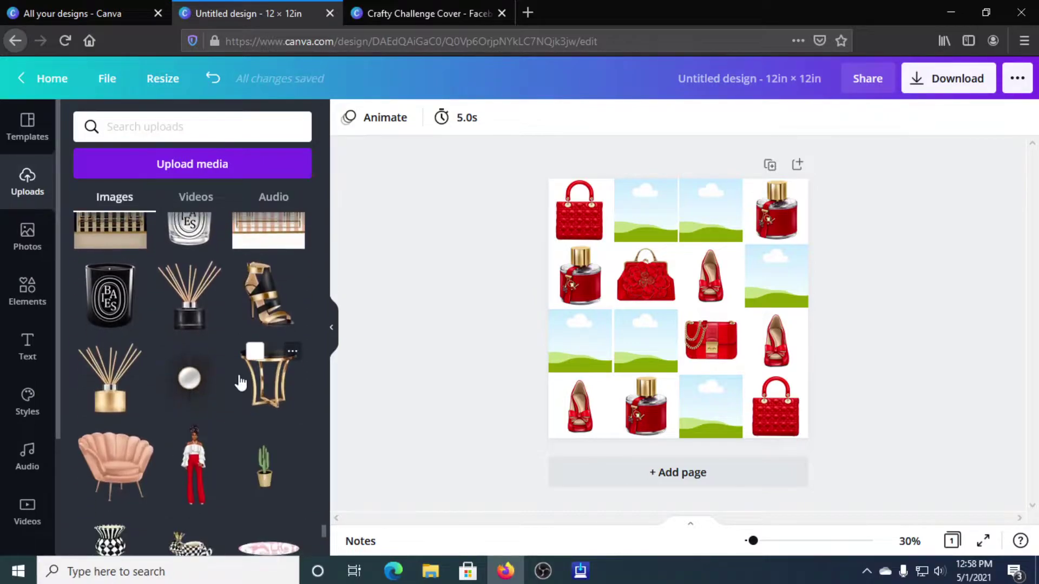
pyautogui.scroll(-10, 238, 381)
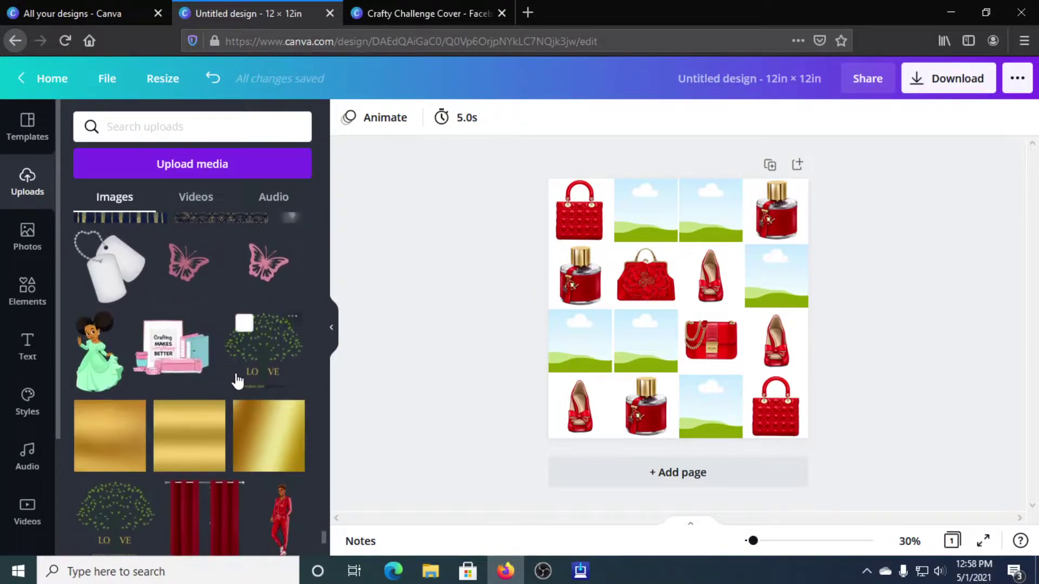
pyautogui.scroll(-12, 237, 381)
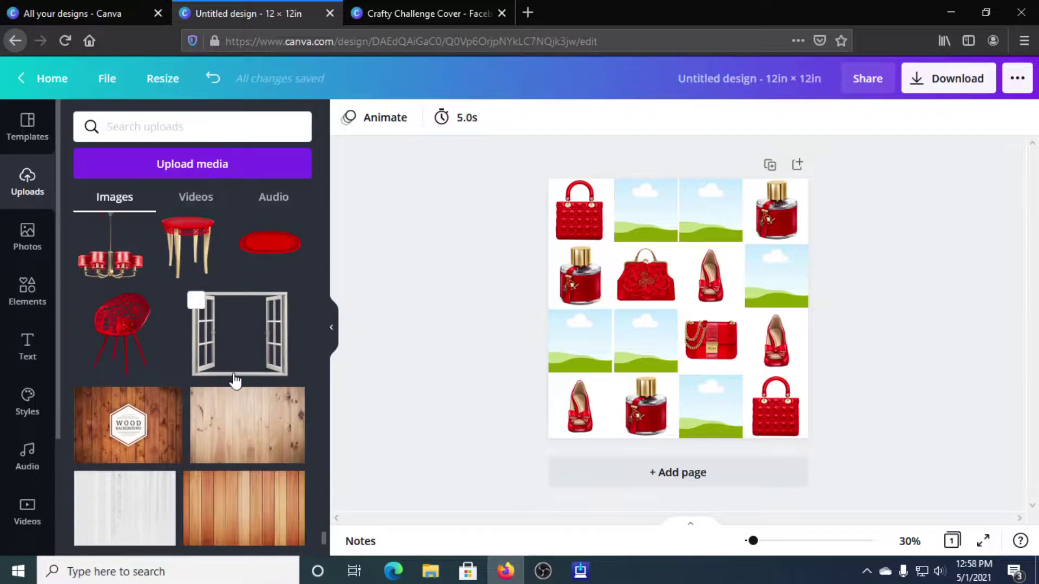
pyautogui.scroll(-10, 234, 380)
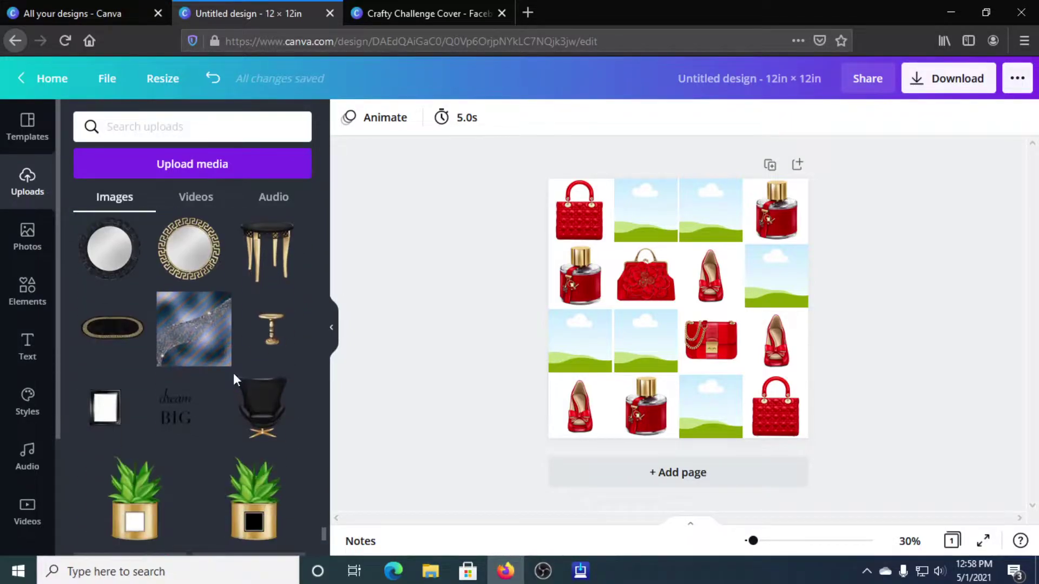
pyautogui.scroll(2, 233, 373)
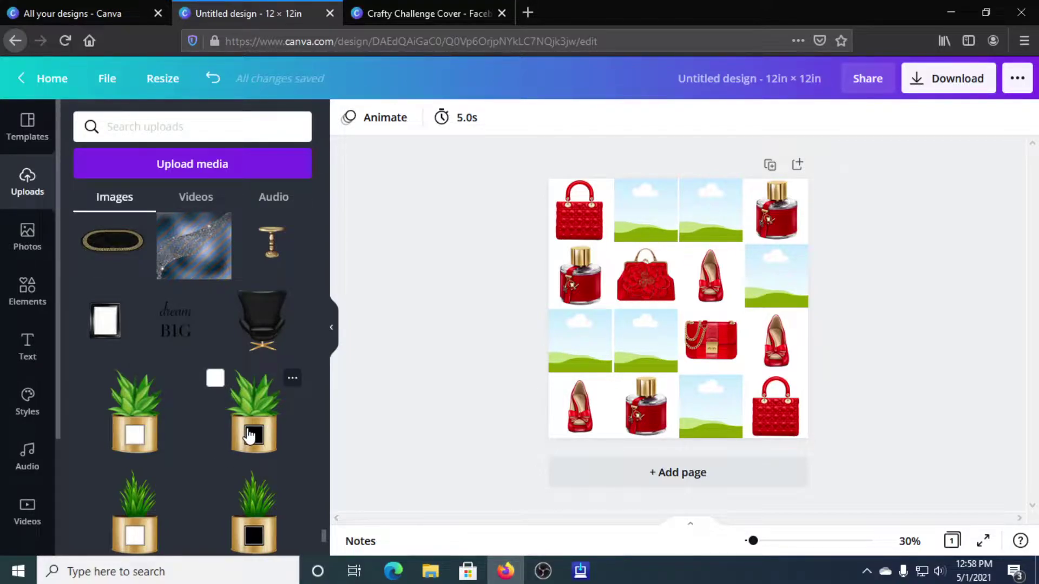
pyautogui.moveTo(146, 429); pyautogui.dragTo(565, 346)
pyautogui.moveTo(132, 433); pyautogui.dragTo(691, 219)
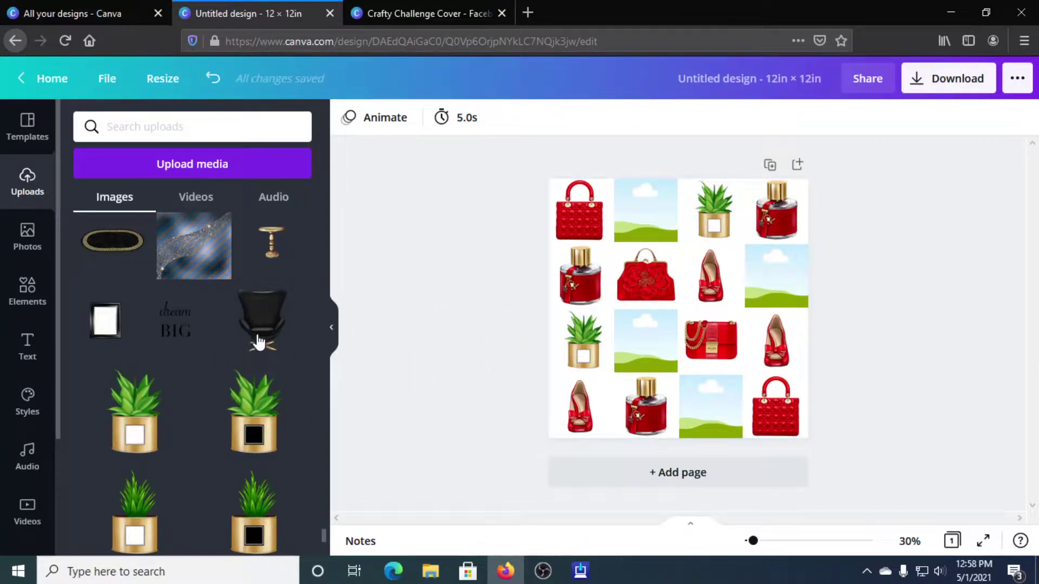
# - Put the 'dream BIG' quote in rows 1–4 at columns 2, 4, 2 and 3
pyautogui.moveTo(178, 325); pyautogui.dragTo(622, 223)
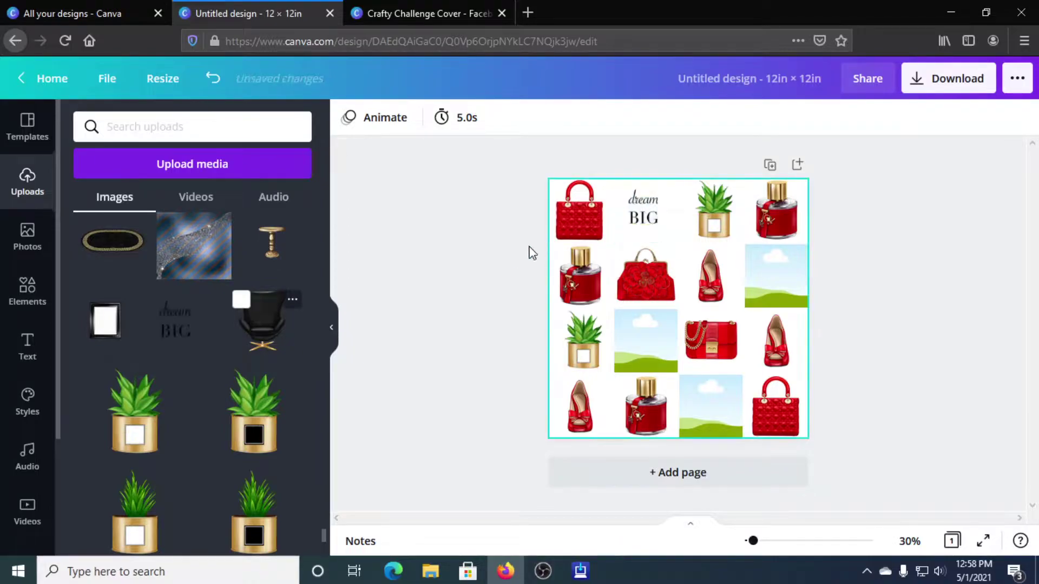
pyautogui.moveTo(176, 325); pyautogui.dragTo(775, 279)
pyautogui.moveTo(169, 342); pyautogui.dragTo(645, 339)
pyautogui.moveTo(203, 316); pyautogui.dragTo(692, 398)
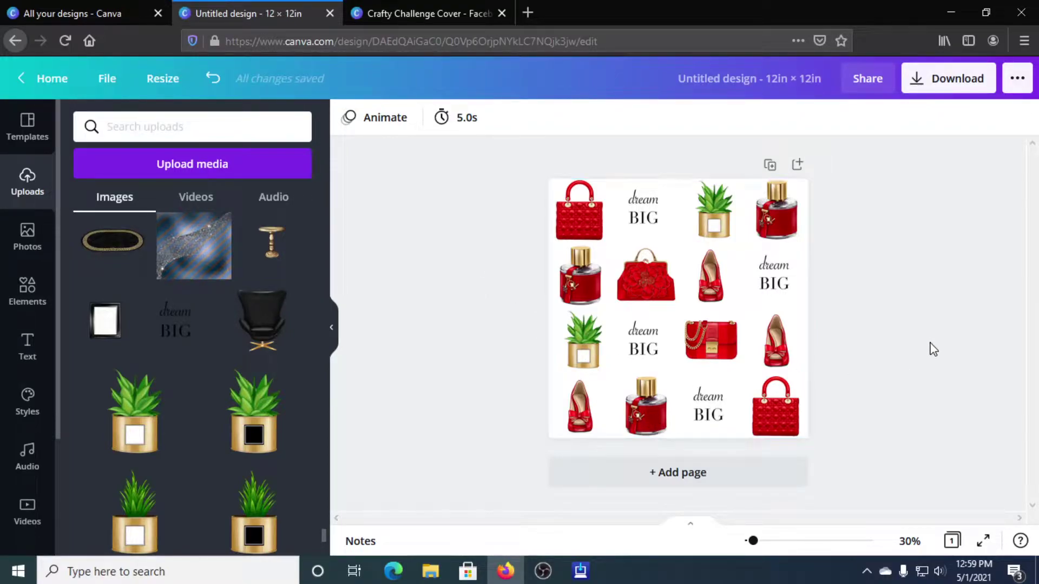
# - Shrink the grid to about 4.1 in and duplicate it into a row of three across the top
pyautogui.click(760, 412)
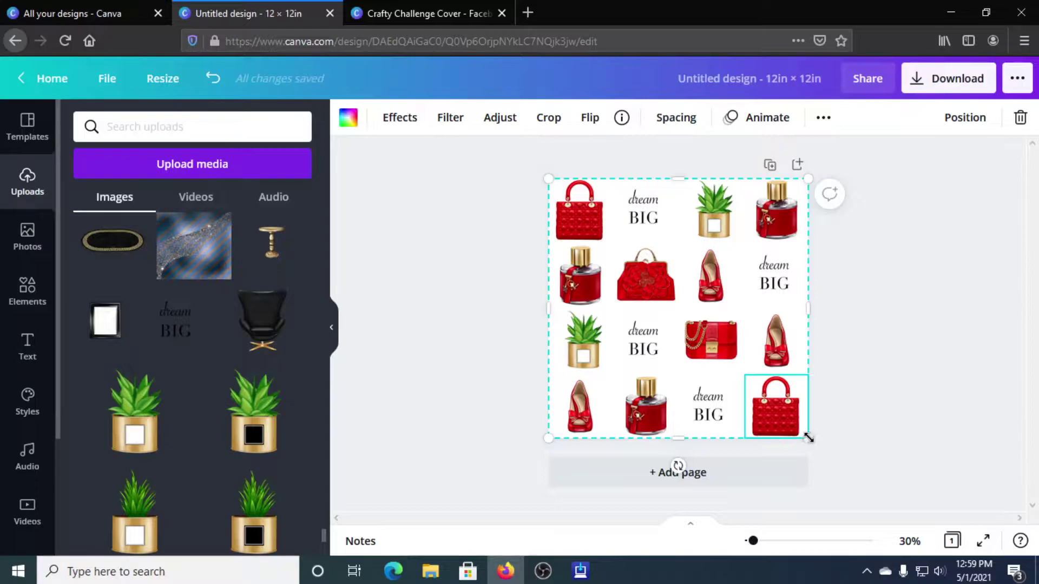
pyautogui.moveTo(809, 437); pyautogui.dragTo(688, 239)
pyautogui.click(694, 317)
pyautogui.click(993, 121)
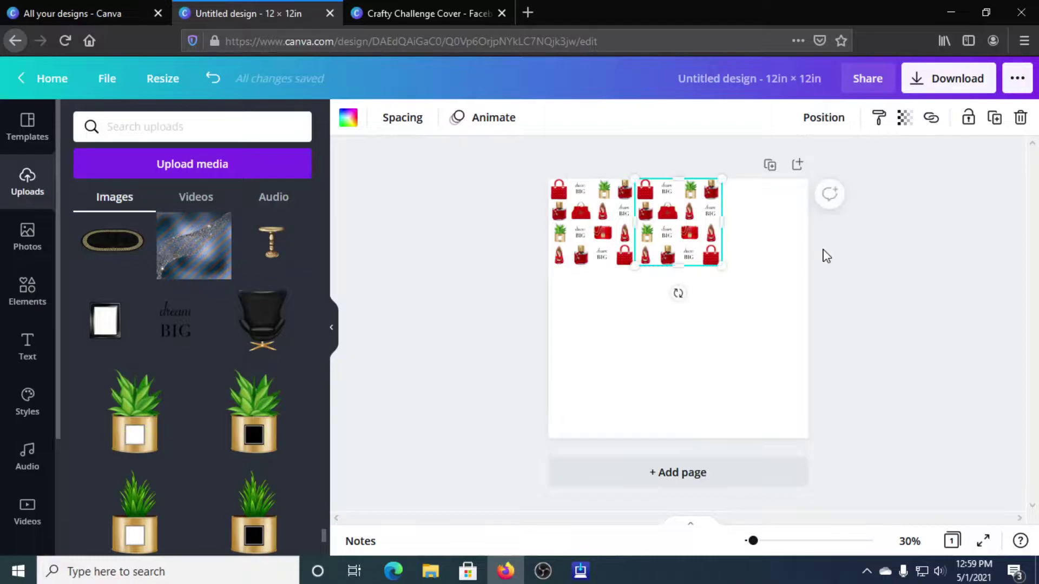
pyautogui.click(994, 119)
pyautogui.moveTo(701, 241); pyautogui.dragTo(783, 240)
pyautogui.click(633, 319)
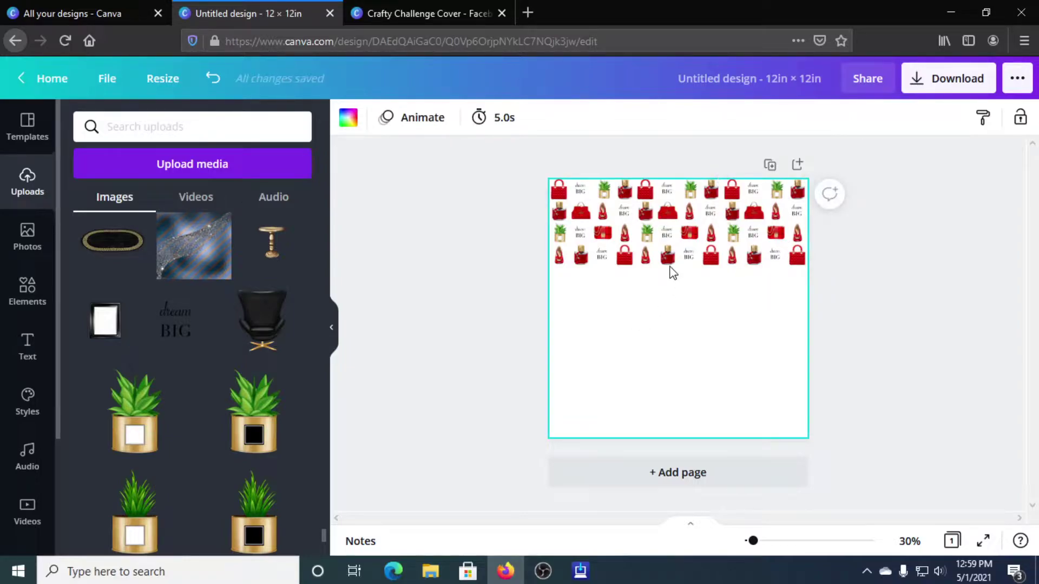
pyautogui.click(680, 259)
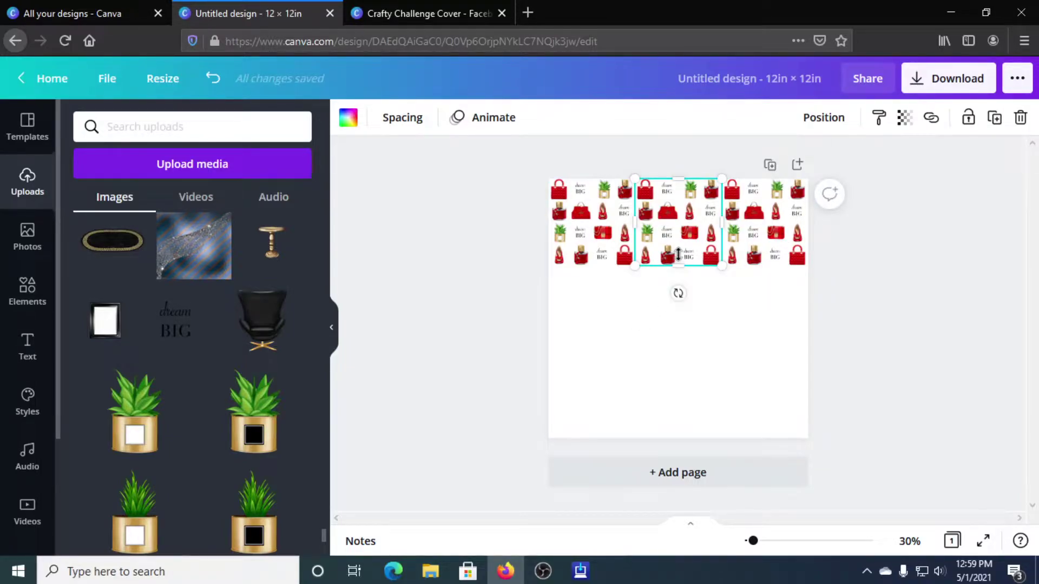
pyautogui.moveTo(678, 254); pyautogui.dragTo(676, 253)
pyautogui.click(598, 348)
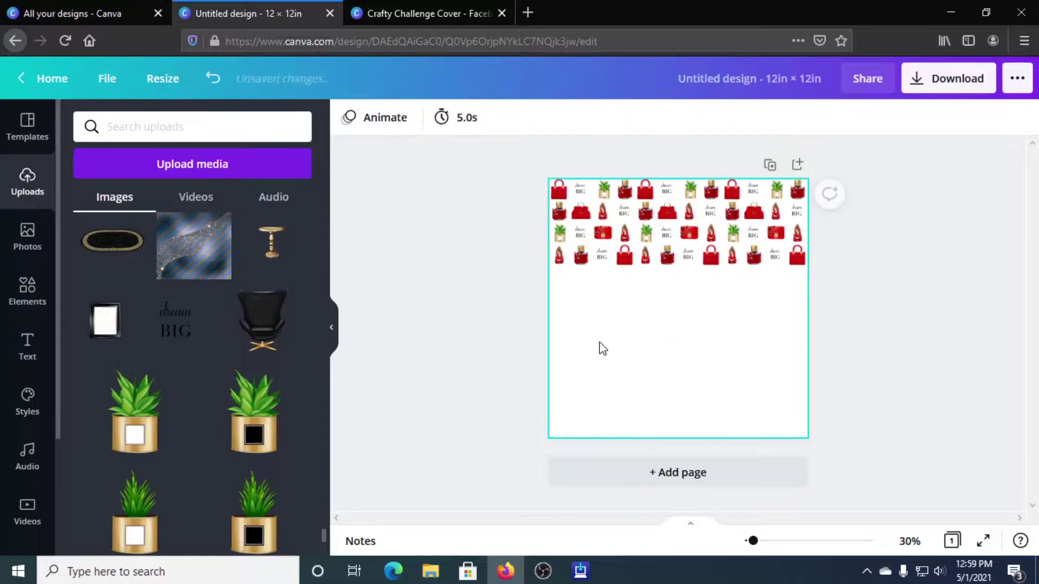
# - Duplicate the top row twice to form the second and bottom rows of a 3 × 3 tiling
pyautogui.moveTo(541, 298); pyautogui.dragTo(918, 158)
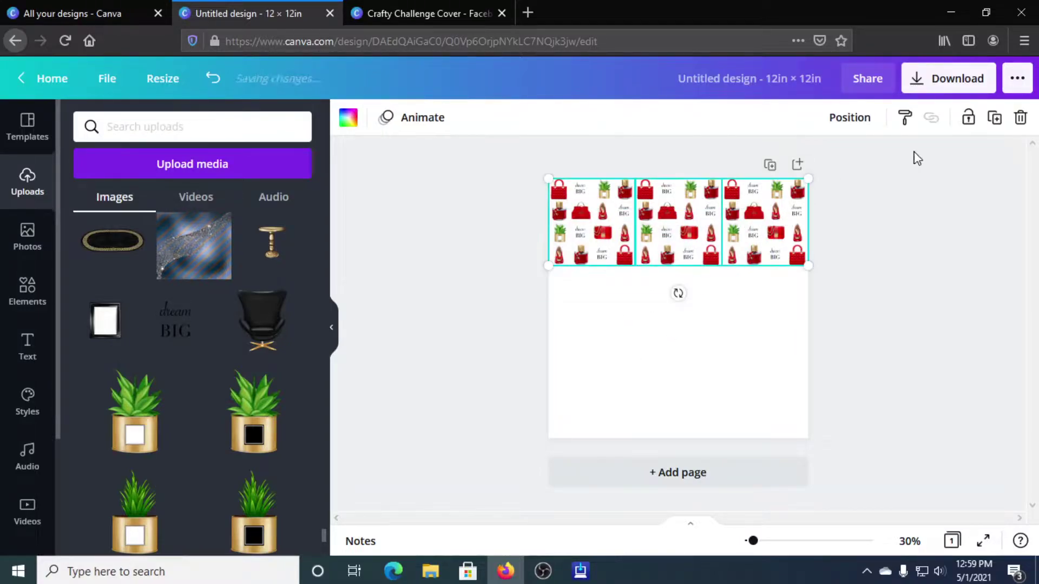
pyautogui.click(995, 117)
pyautogui.moveTo(746, 222); pyautogui.dragTo(737, 300)
pyautogui.click(994, 118)
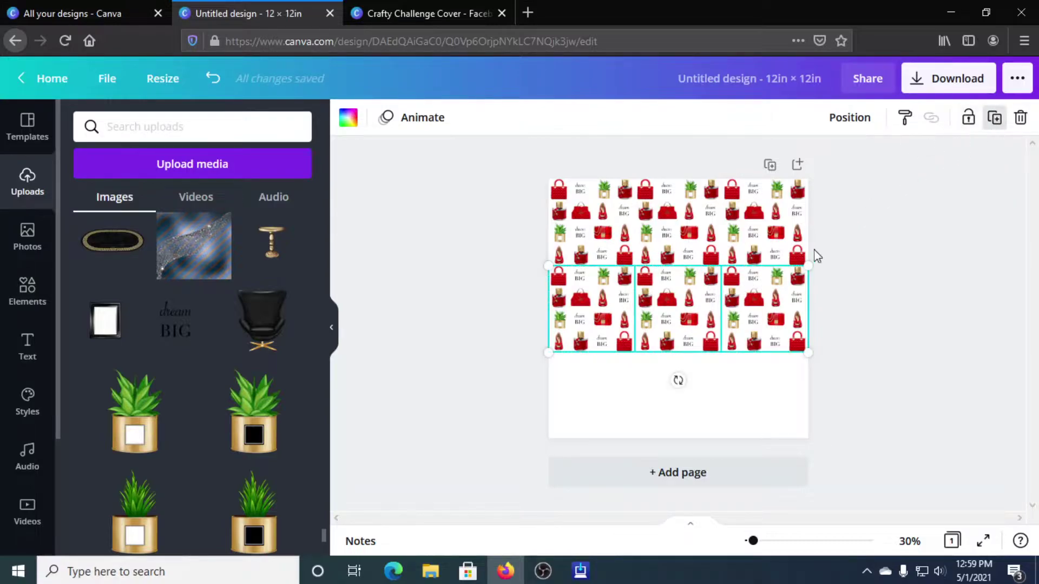
pyautogui.moveTo(697, 304); pyautogui.dragTo(694, 378)
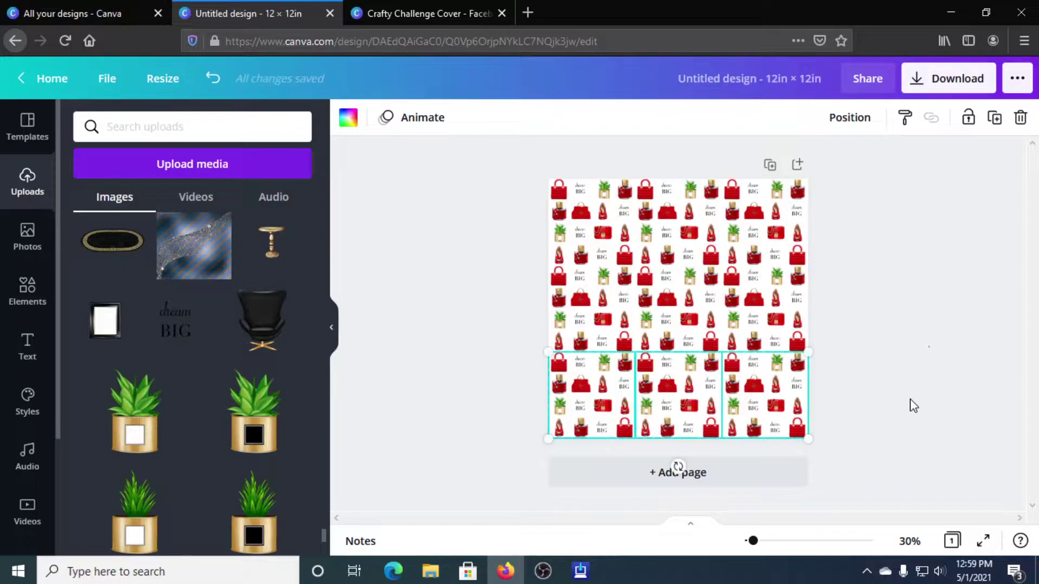
pyautogui.click(910, 416)
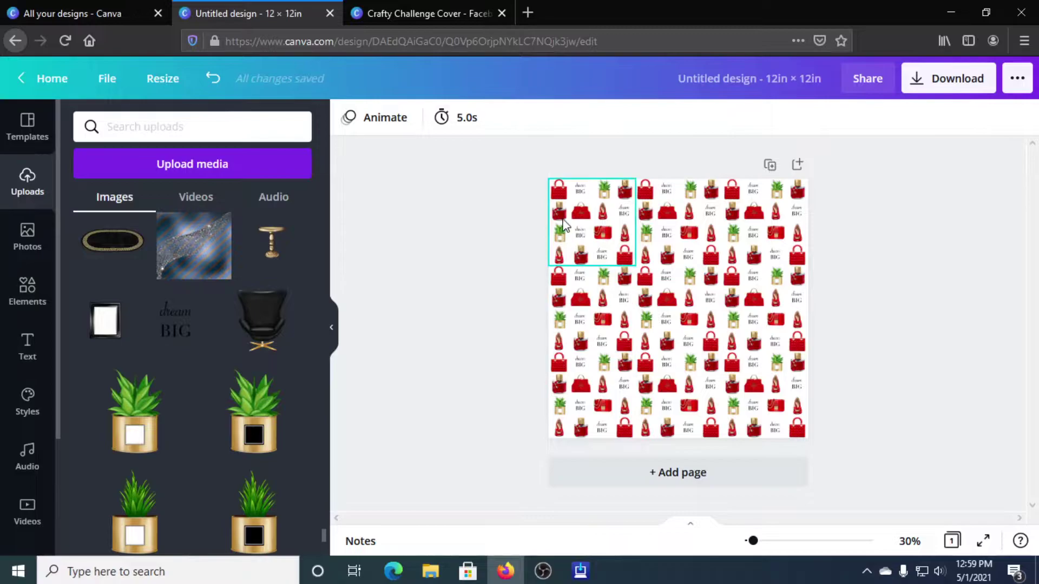
# - Nudge the top-left grid and apply the plain white background from Recently used backgrounds
pyautogui.moveTo(560, 218)
pyautogui.mouseDown()
pyautogui.moveTo(583, 216)
pyautogui.moveTo(547, 230)
pyautogui.mouseUp()
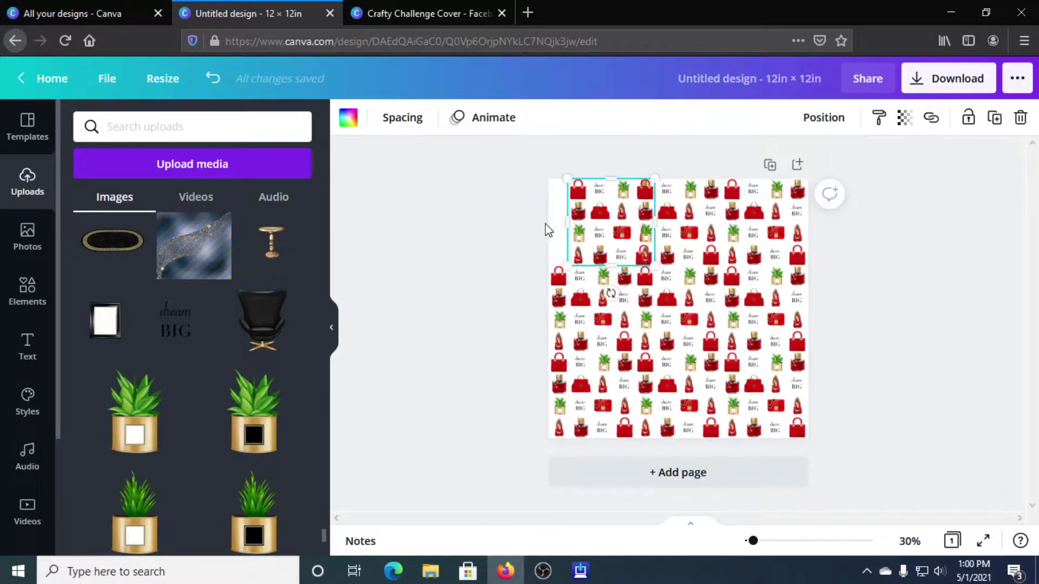
pyautogui.click(547, 231)
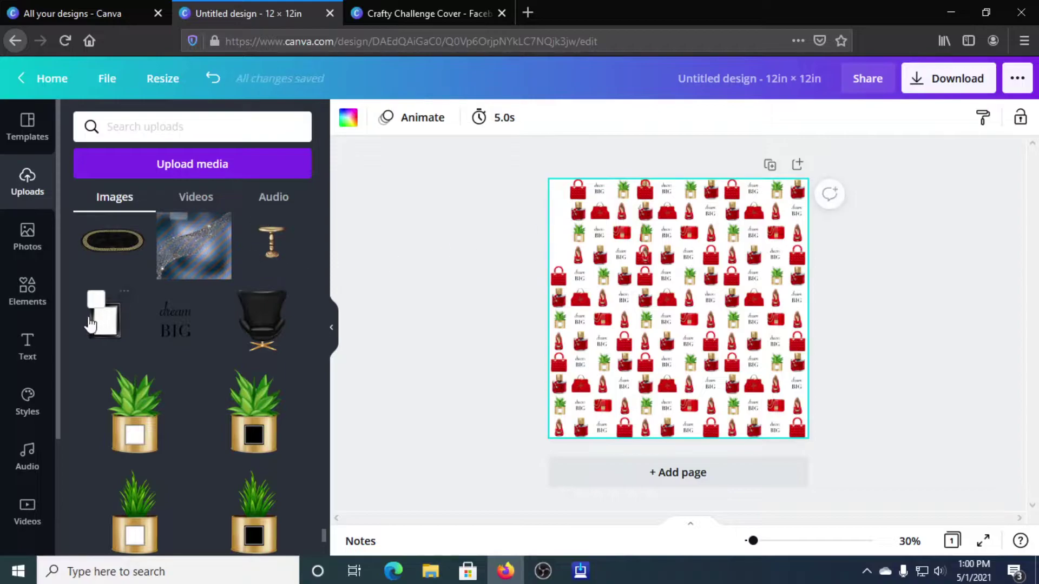
pyautogui.scroll(-3, 38, 460)
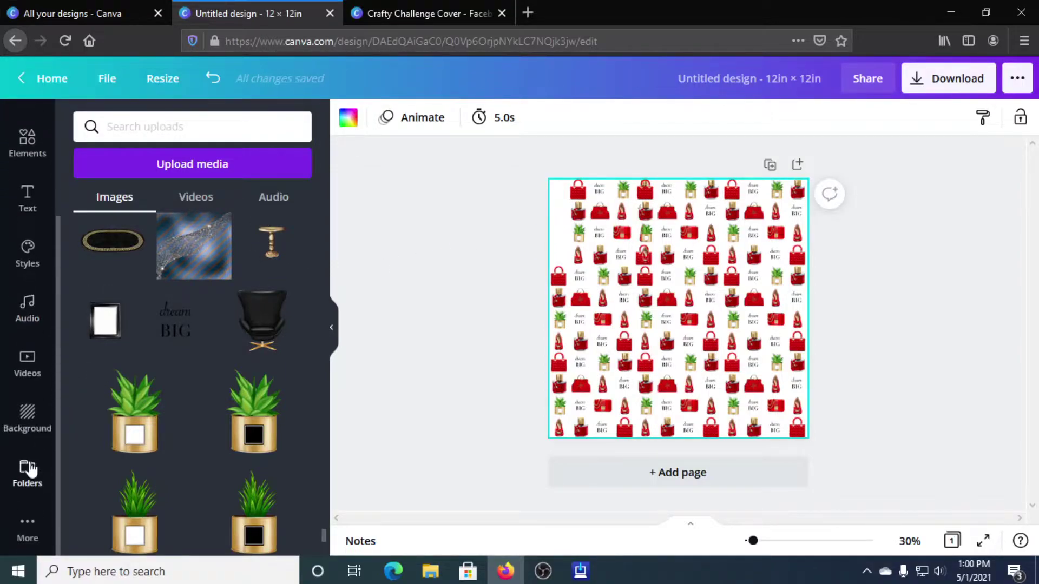
pyautogui.click(27, 417)
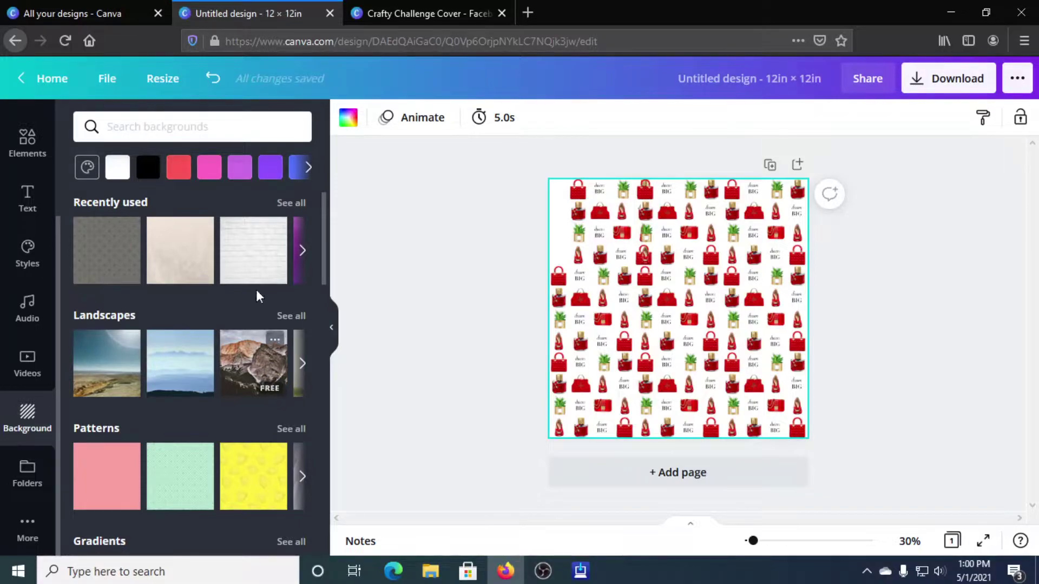
pyautogui.click(288, 205)
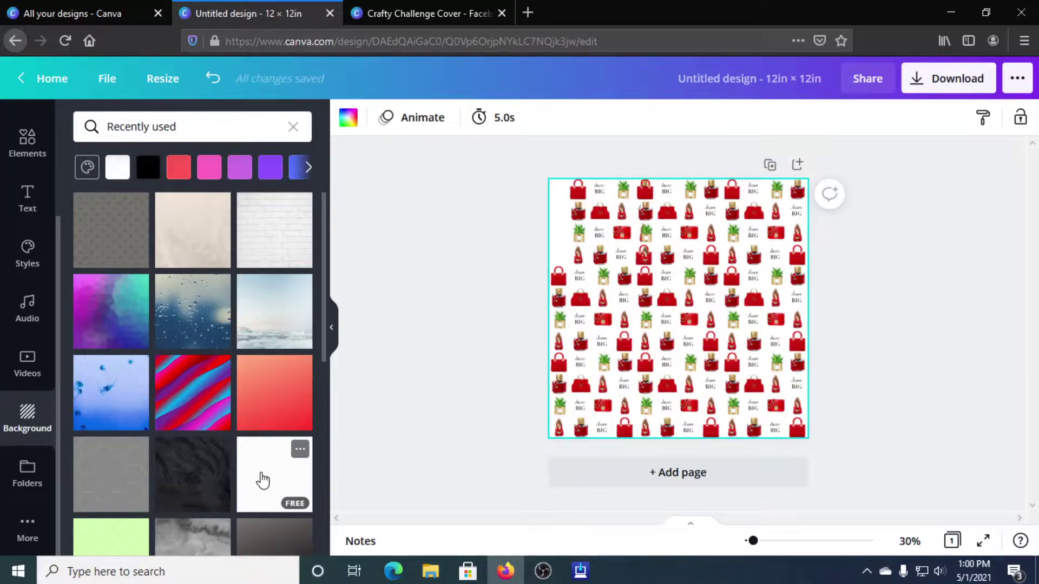
pyautogui.moveTo(262, 480); pyautogui.dragTo(563, 241)
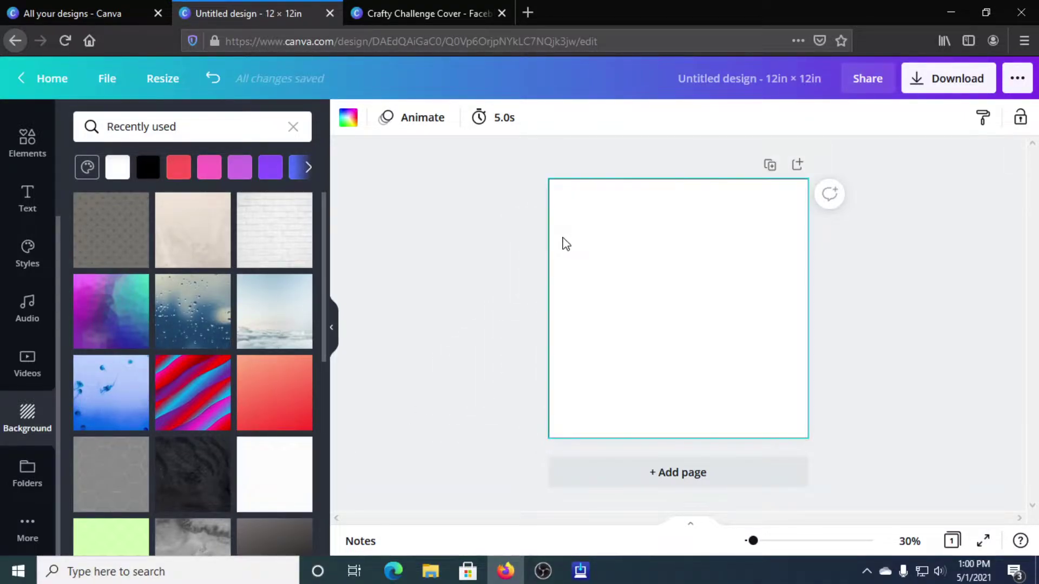
# - Move the top-left grid back into its place in the tiled pattern
pyautogui.click(583, 227)
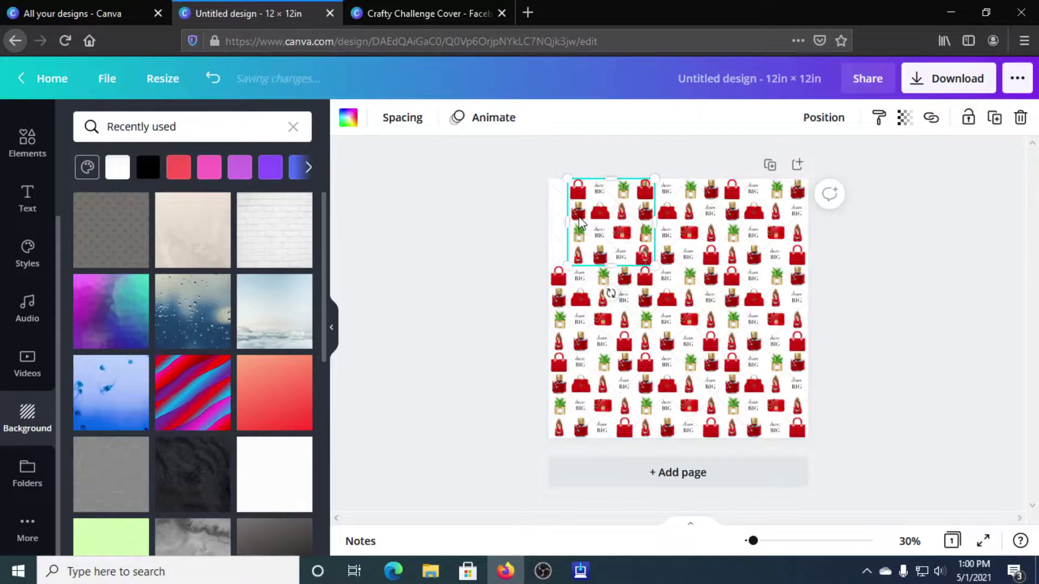
pyautogui.moveTo(563, 215); pyautogui.dragTo(690, 342)
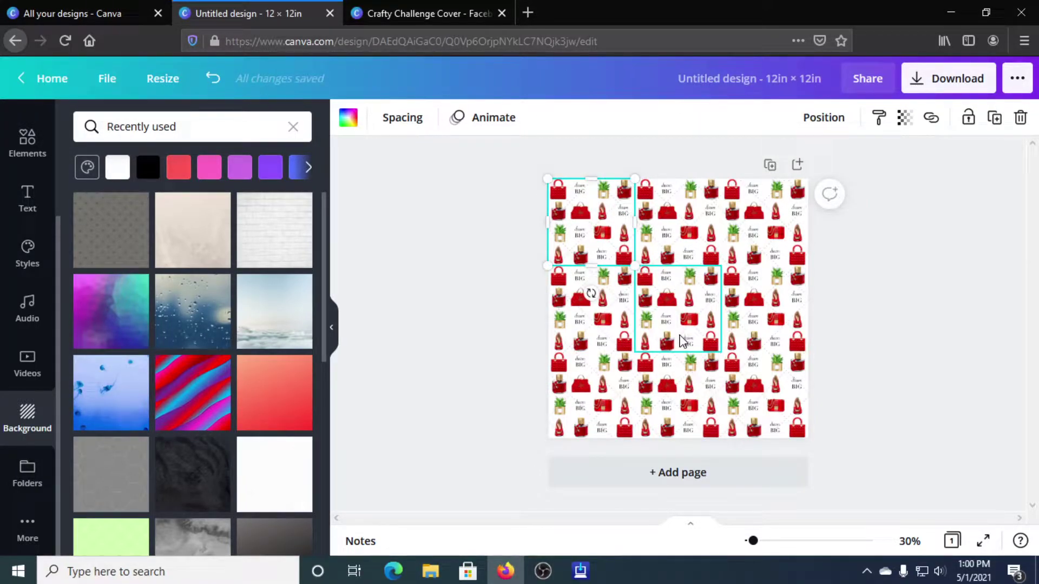
pyautogui.moveTo(683, 341); pyautogui.dragTo(893, 368)
pyautogui.click(894, 369)
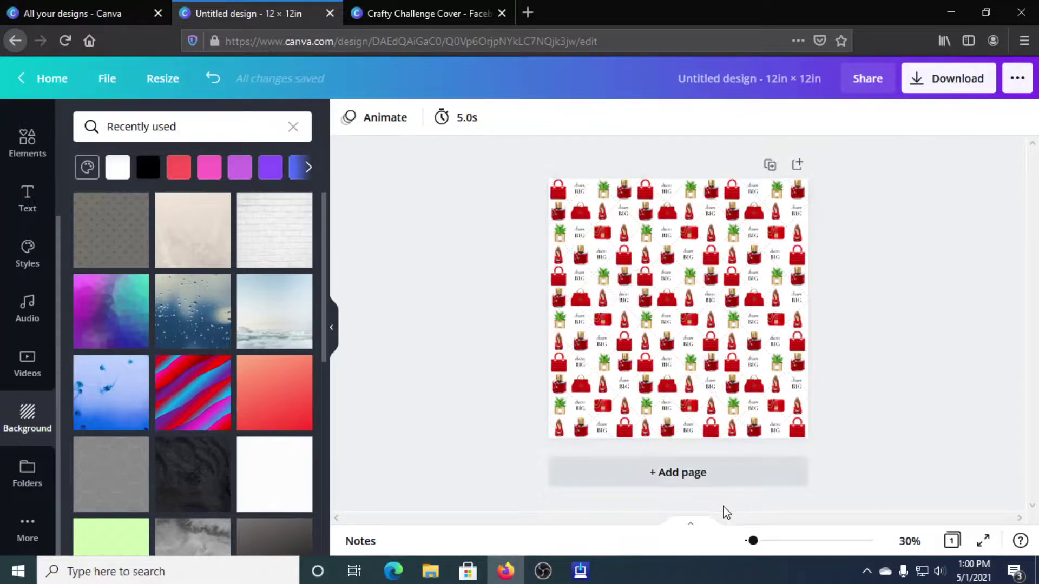
# - Add a blank page and duplicate the patterned first page as Page 2
pyautogui.click(677, 472)
pyautogui.scroll(5, 779, 314)
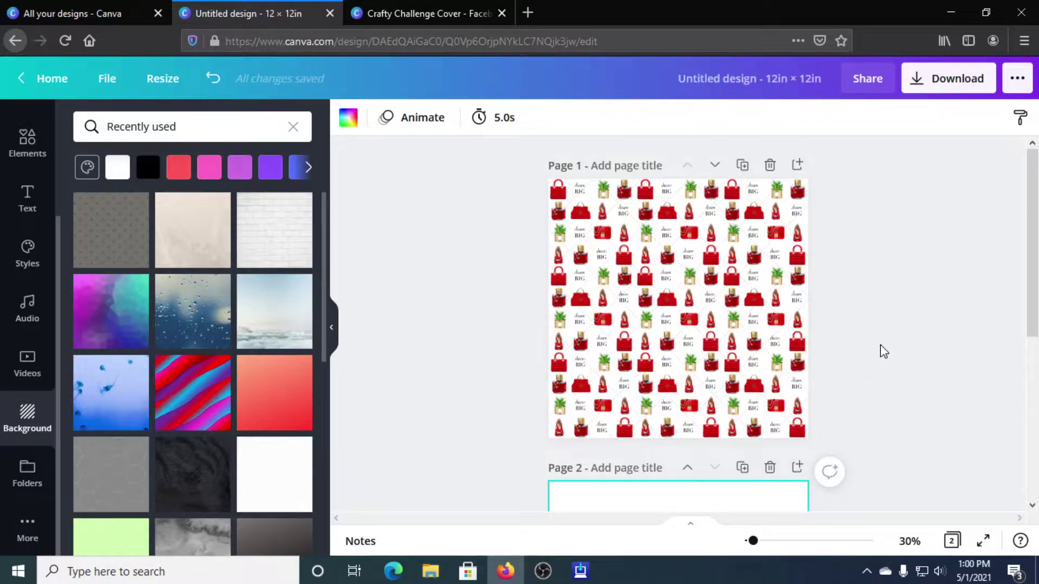
pyautogui.scroll(-4, 884, 352)
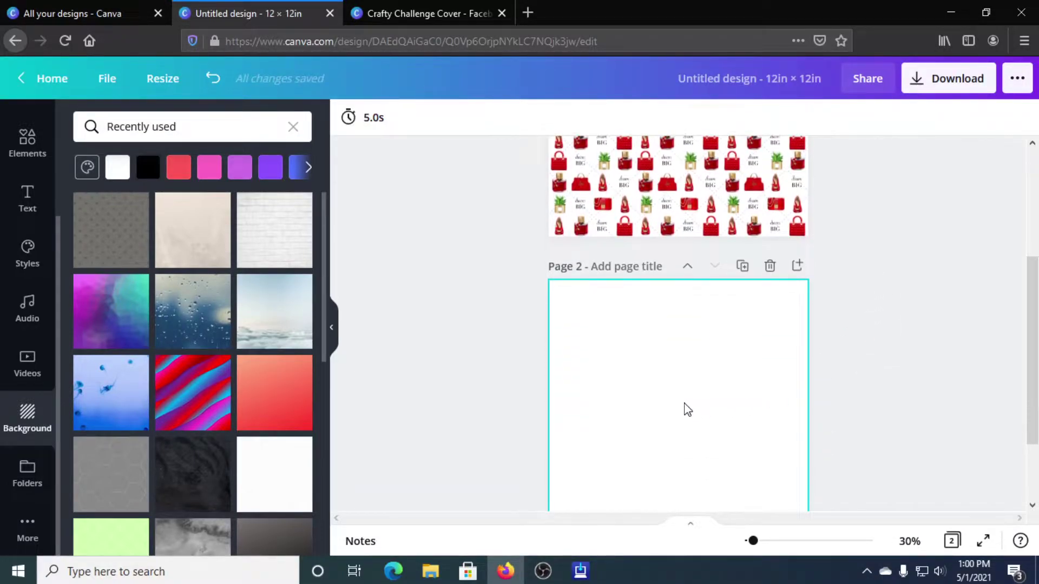
pyautogui.click(690, 303)
pyautogui.scroll(4, 691, 300)
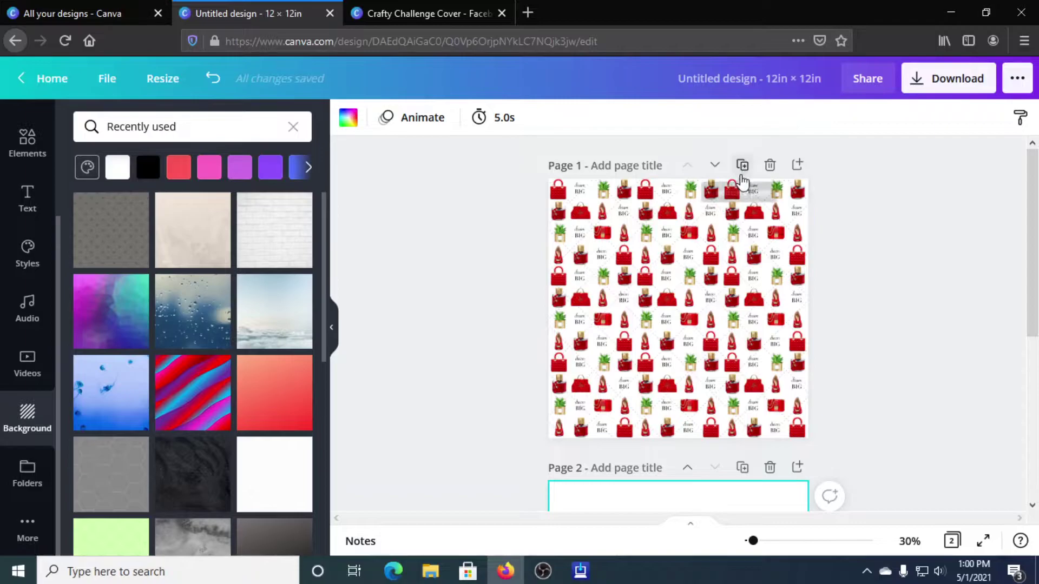
pyautogui.click(742, 165)
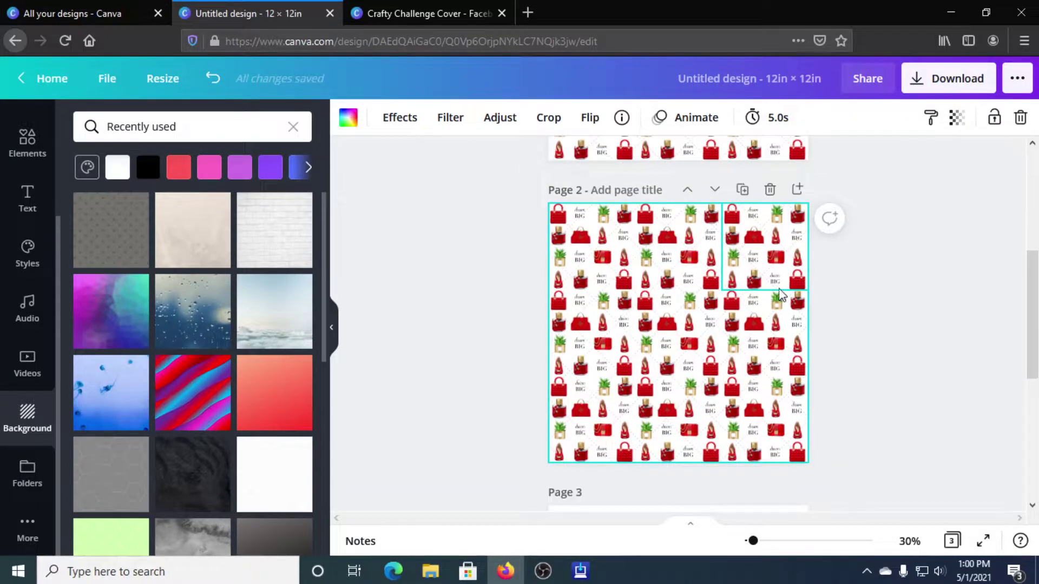
pyautogui.click(881, 399)
# - On Page 2, delete the right column and bottom row, then enlarge the four remaining tiles to fill the page
pyautogui.moveTo(856, 265); pyautogui.dragTo(772, 457)
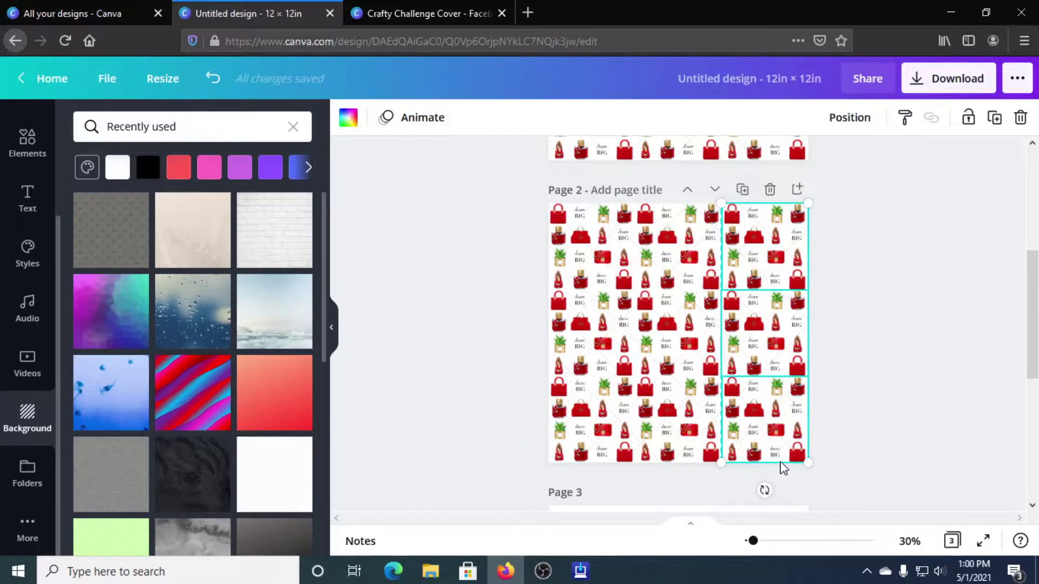
pyautogui.press('Delete')
pyautogui.moveTo(512, 445); pyautogui.dragTo(544, 200)
pyautogui.press('Delete')
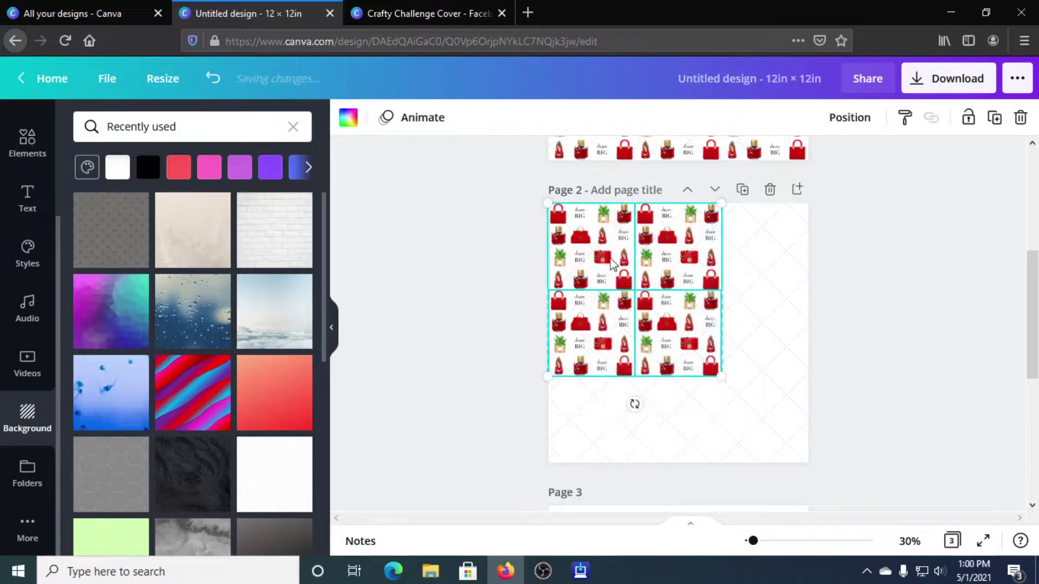
pyautogui.moveTo(737, 407); pyautogui.dragTo(805, 470)
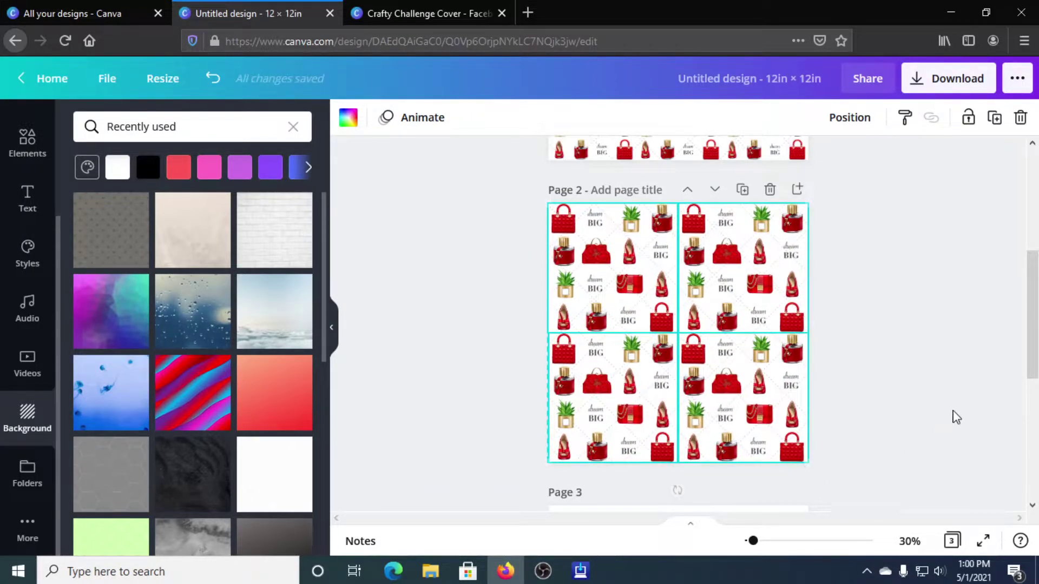
pyautogui.click(896, 421)
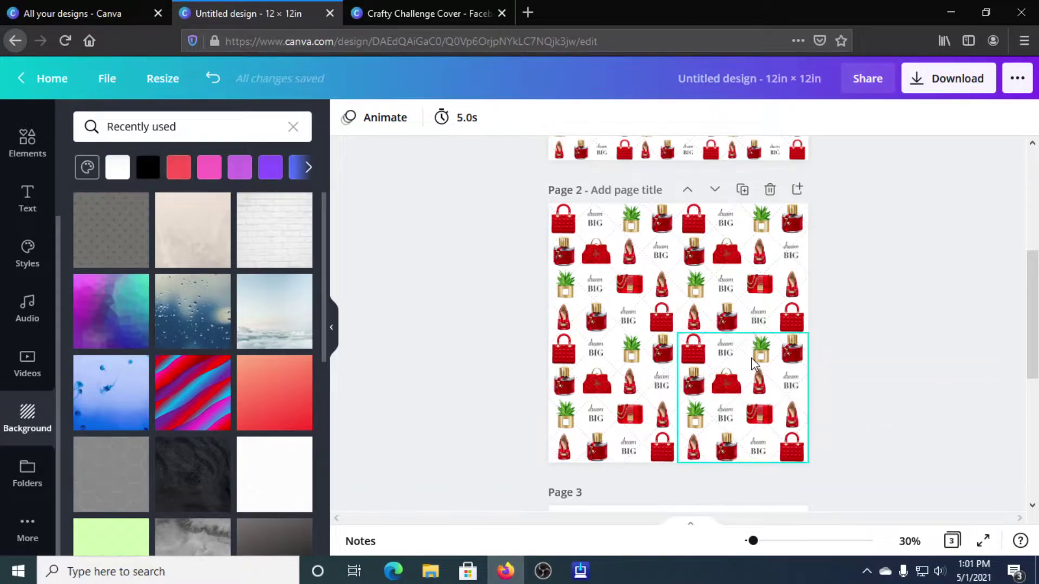
# - Scroll down and select the blank third page
pyautogui.scroll(5, 732, 340)
pyautogui.scroll(-1, 725, 303)
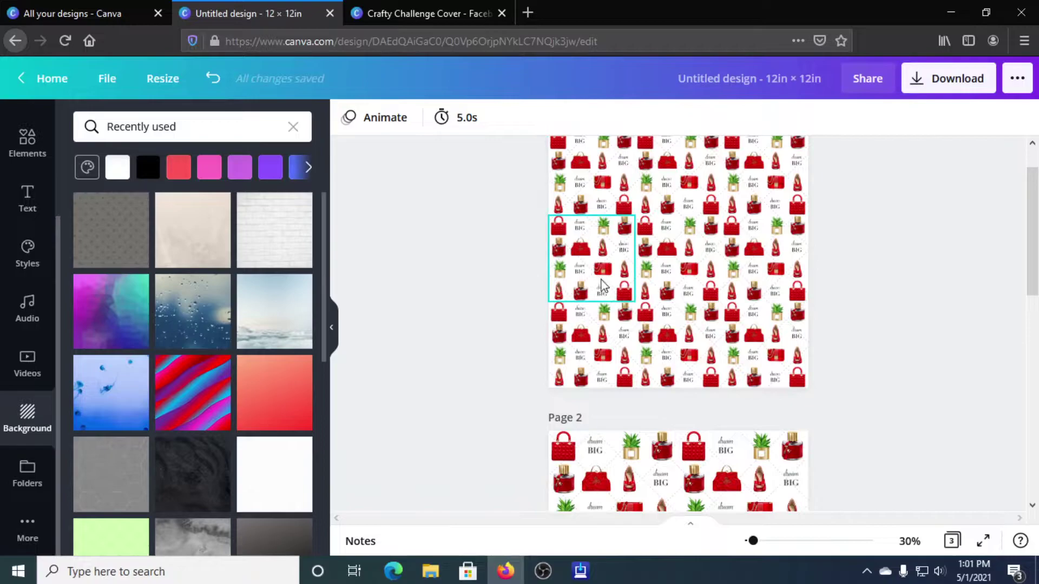
pyautogui.scroll(-2, 585, 416)
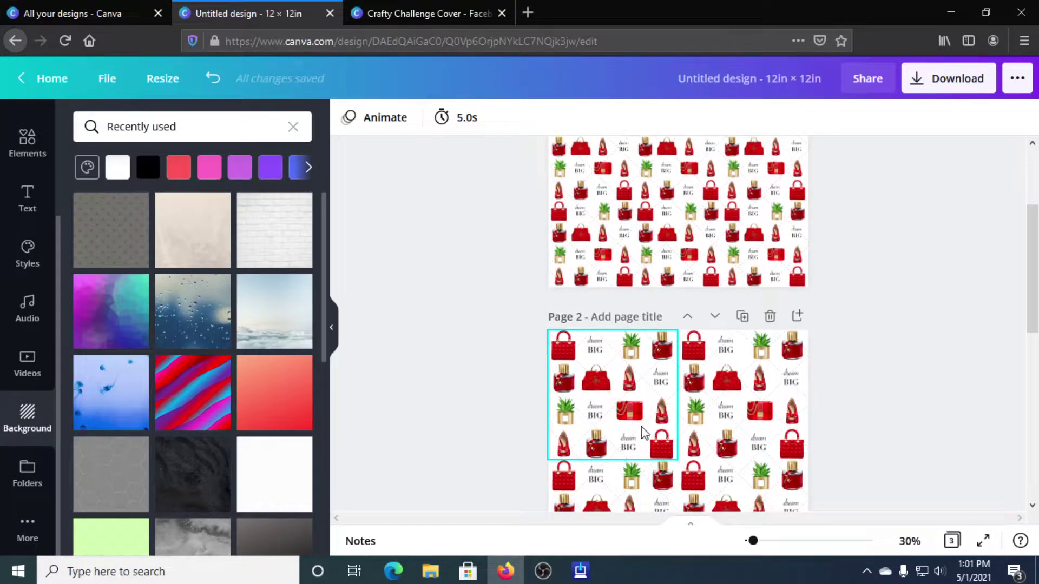
pyautogui.scroll(-2, 647, 430)
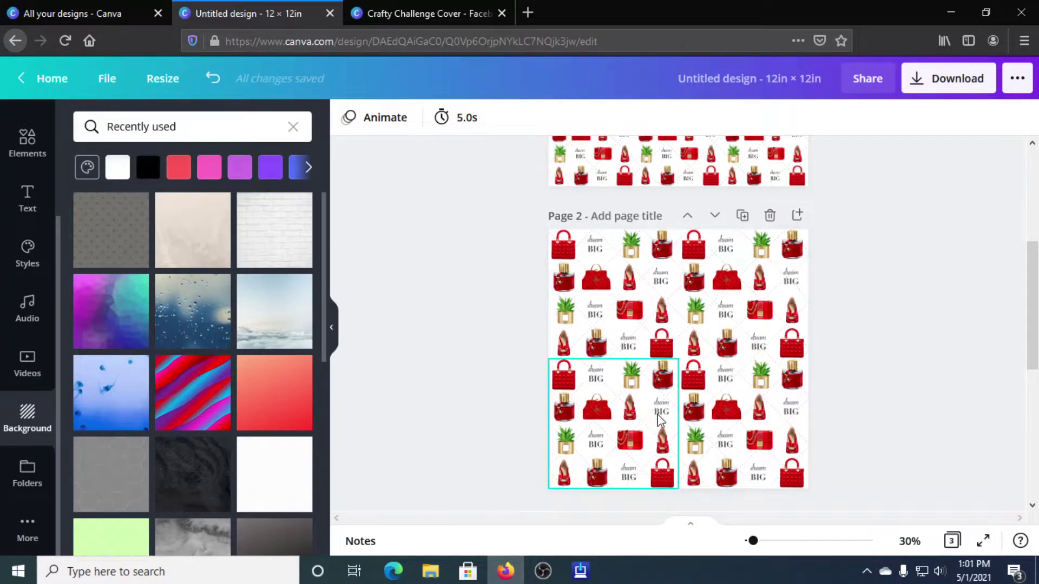
pyautogui.scroll(-5, 839, 443)
pyautogui.click(693, 421)
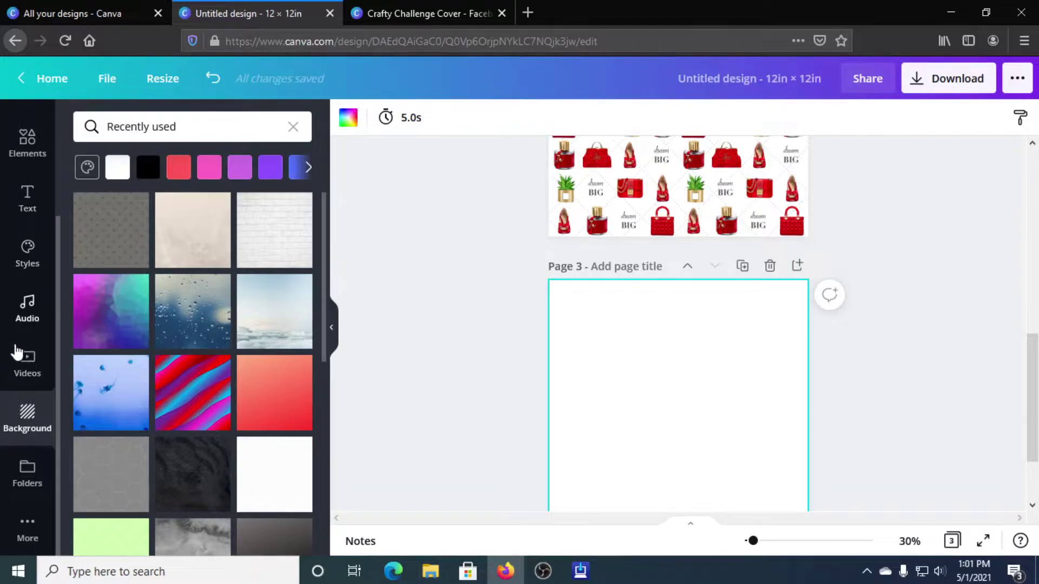
# - Drop a 4x4 grid onto Page 3 and align its edges to exactly 12 × 12 in
pyautogui.scroll(3, 40, 241)
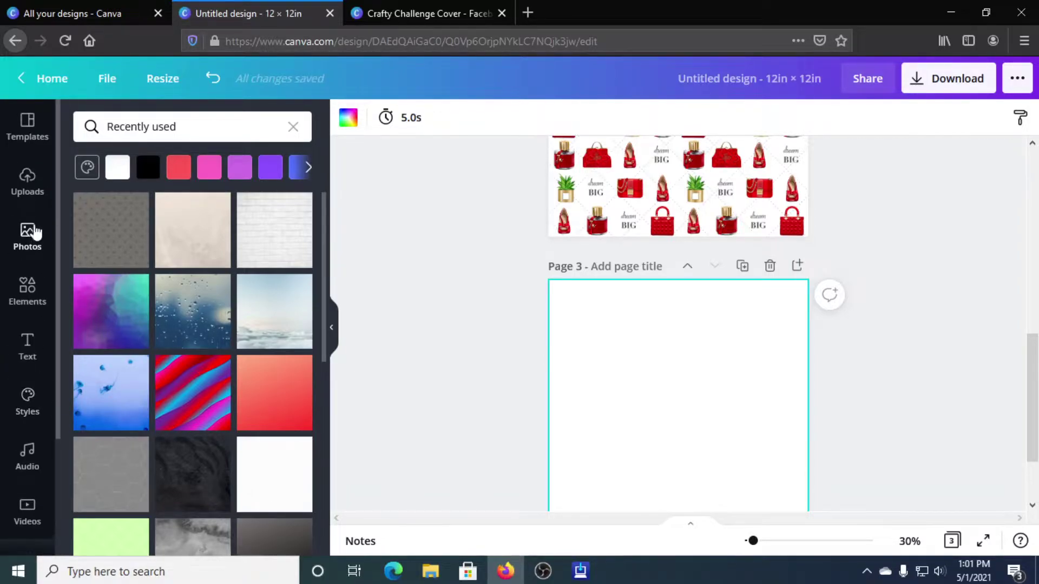
pyautogui.click(24, 289)
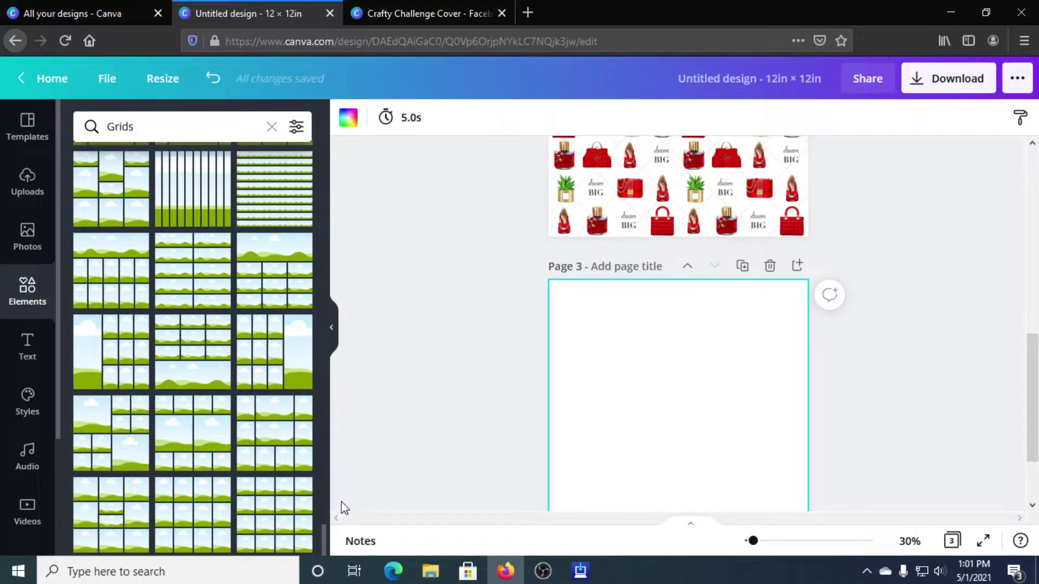
pyautogui.moveTo(266, 523); pyautogui.dragTo(612, 428)
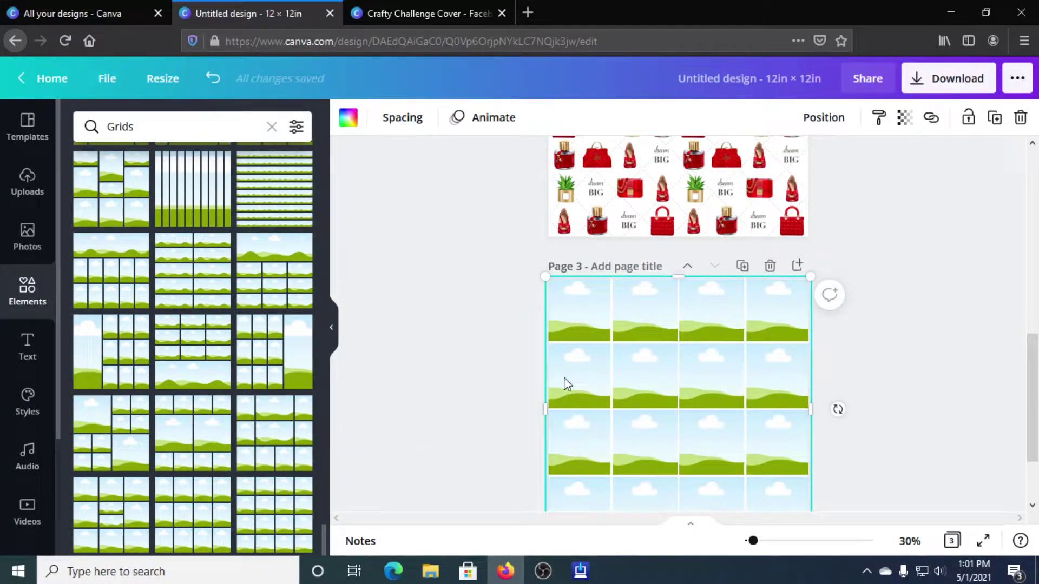
pyautogui.moveTo(549, 406); pyautogui.dragTo(552, 407)
pyautogui.moveTo(677, 278); pyautogui.dragTo(676, 281)
pyautogui.moveTo(814, 411); pyautogui.dragTo(808, 410)
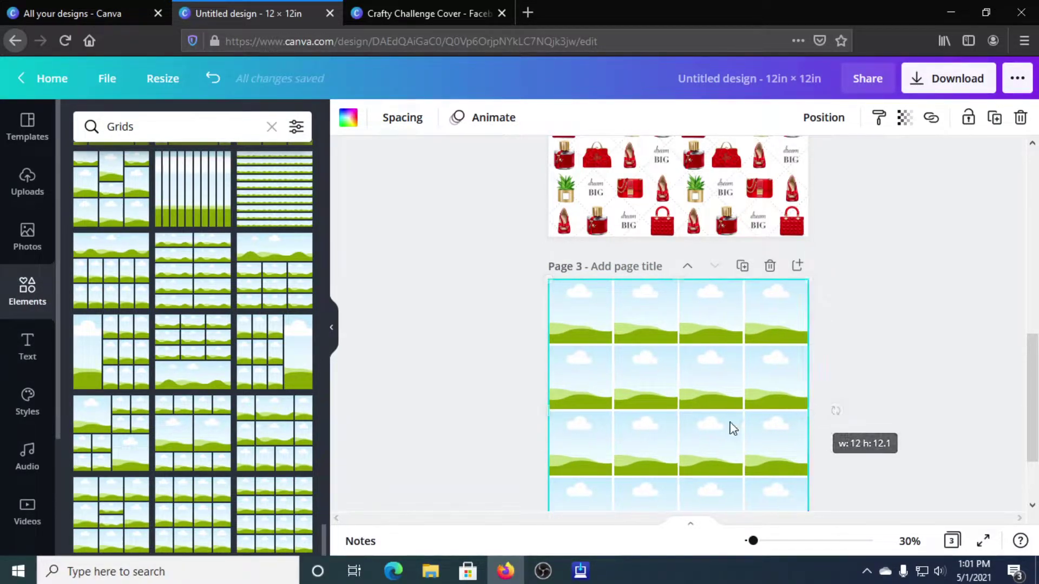
pyautogui.scroll(-2, 704, 417)
pyautogui.moveTo(681, 448); pyautogui.dragTo(678, 444)
pyautogui.click(509, 376)
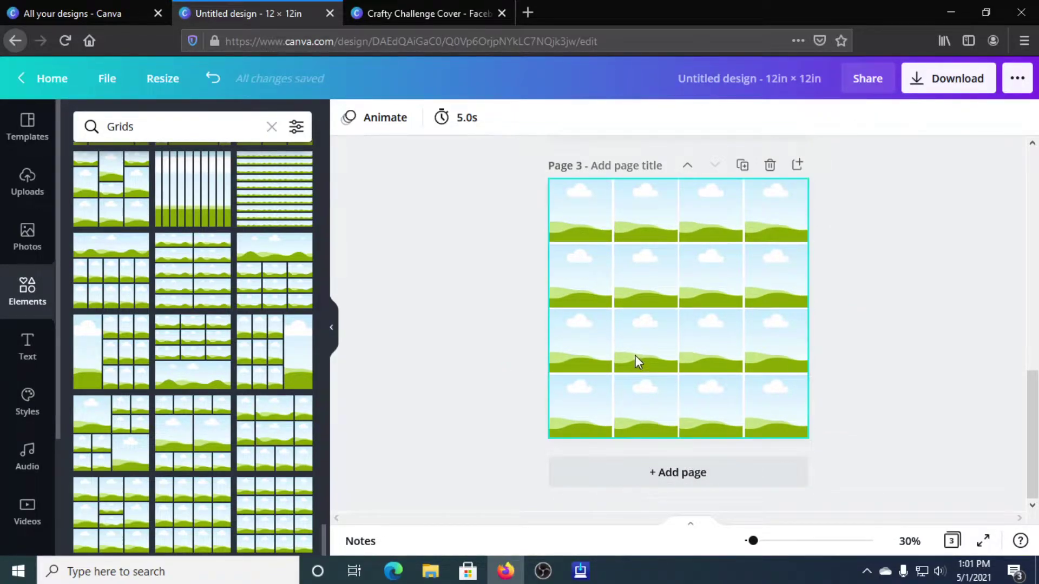
pyautogui.scroll(4, 630, 354)
pyautogui.scroll(5, 212, 246)
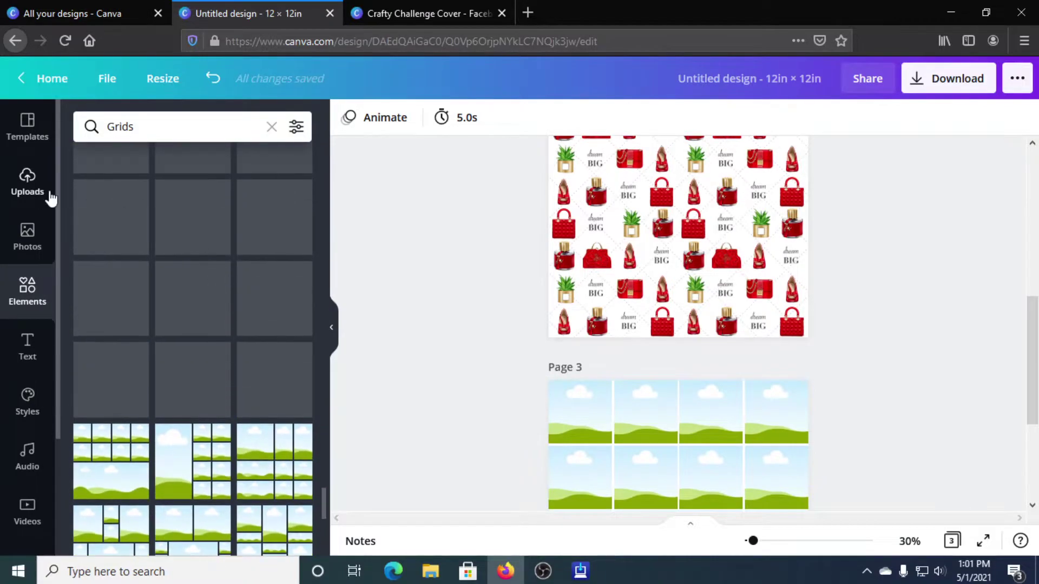
# - From Uploads, place potted plants into row 3 col 1, row 4 col 2 and row 2 col 4
pyautogui.click(27, 181)
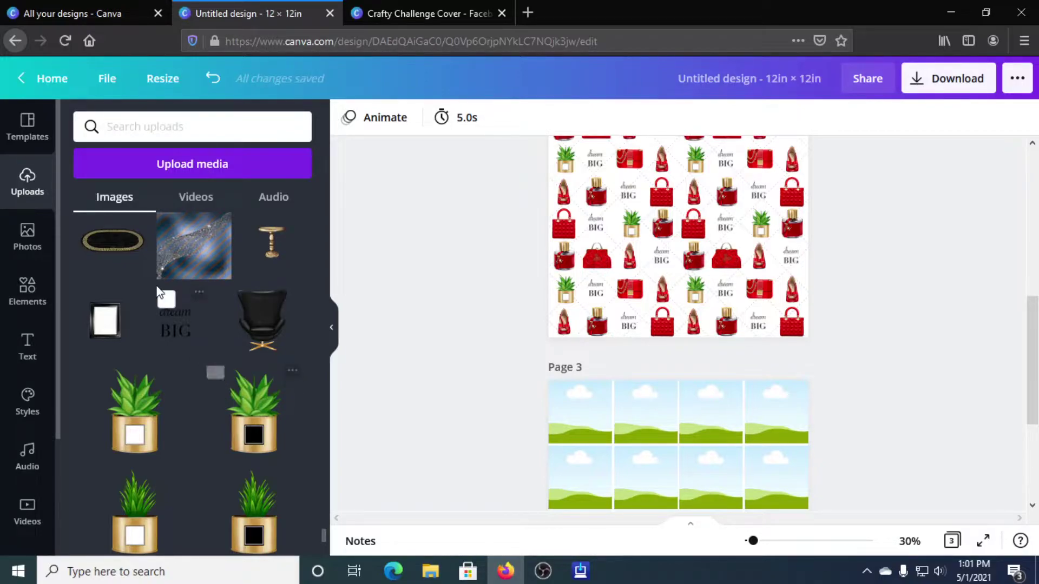
pyautogui.scroll(-2, 154, 375)
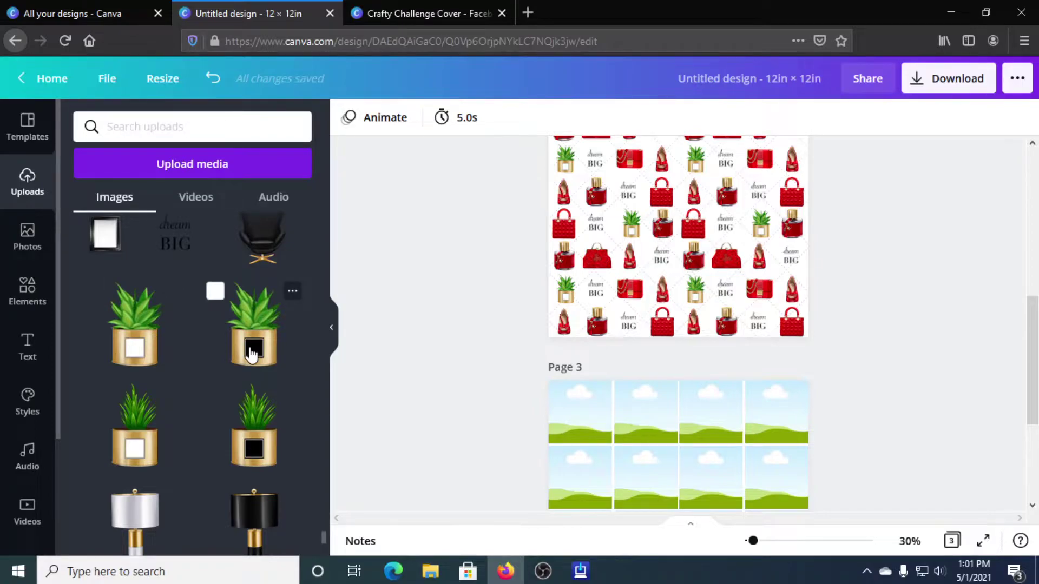
pyautogui.moveTo(251, 351); pyautogui.dragTo(710, 417)
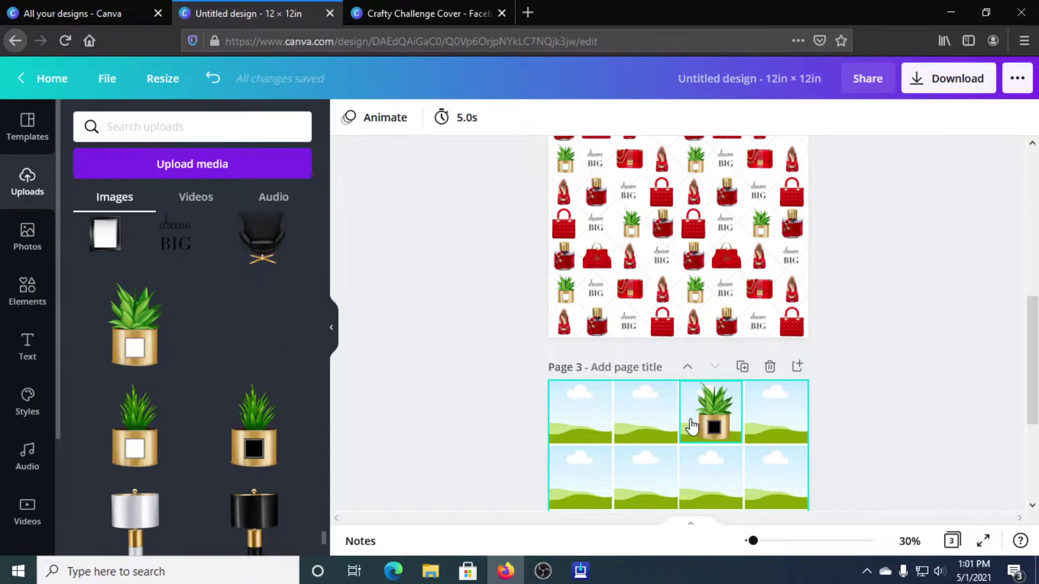
pyautogui.scroll(-2, 689, 433)
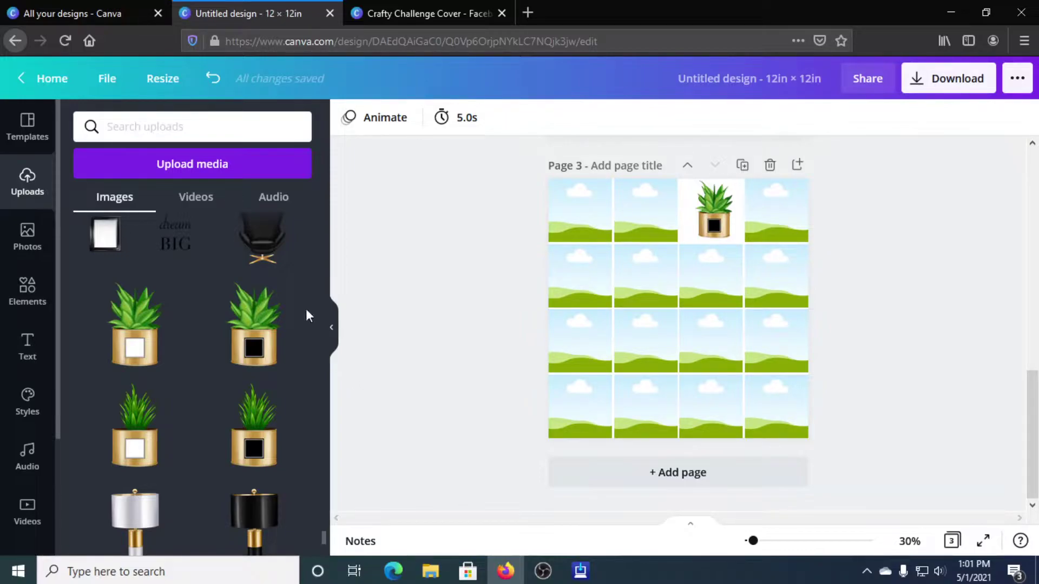
pyautogui.moveTo(274, 343); pyautogui.dragTo(556, 352)
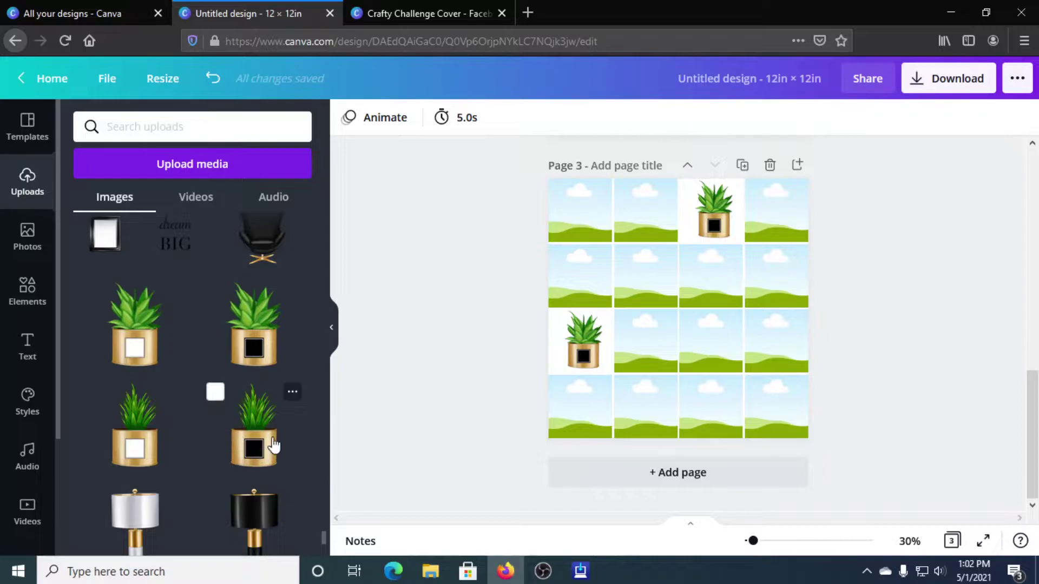
pyautogui.moveTo(269, 446); pyautogui.dragTo(647, 414)
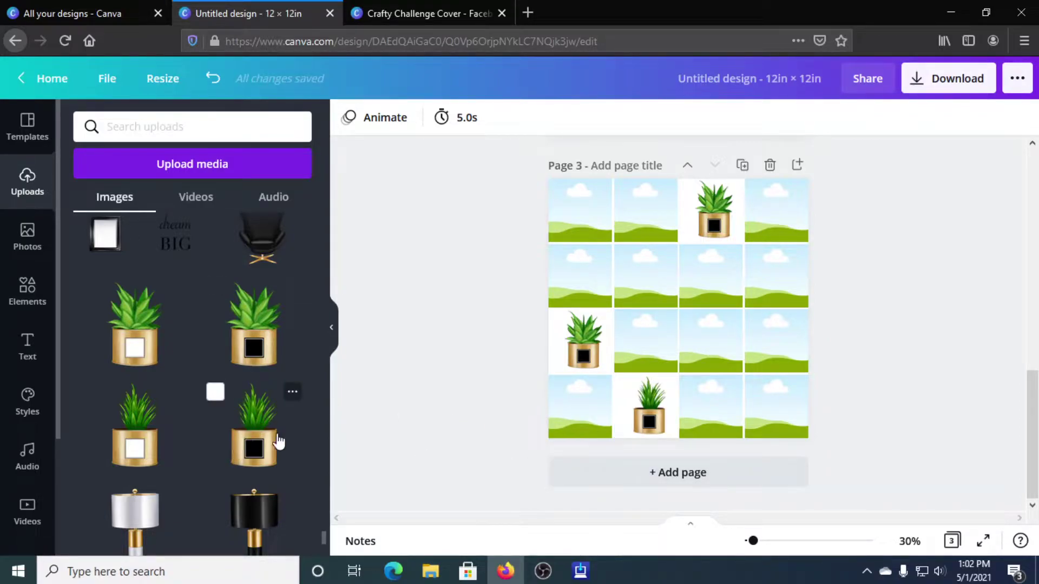
pyautogui.moveTo(278, 440); pyautogui.dragTo(768, 297)
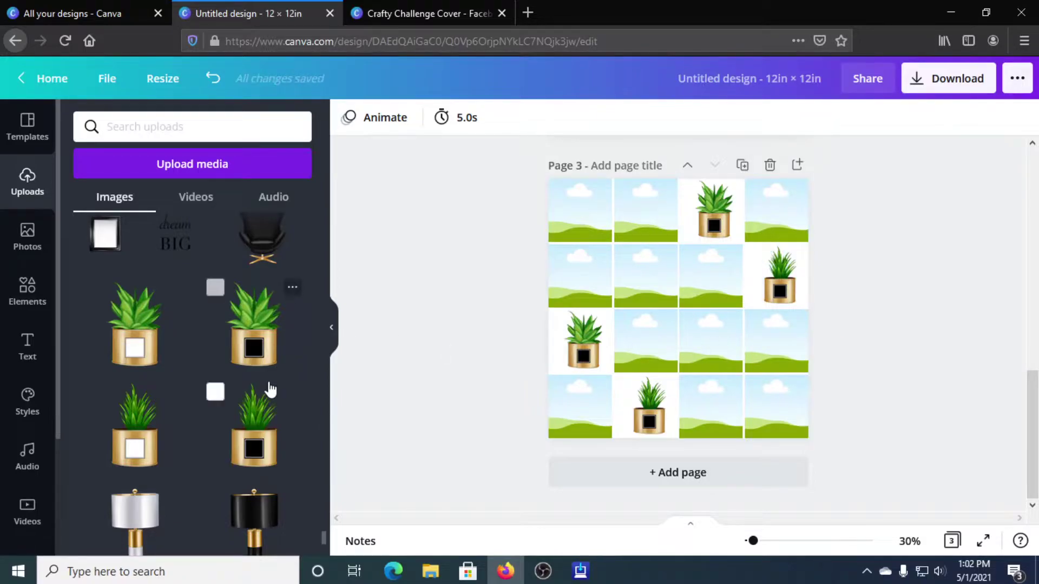
# - Put red perfumes into row 2 col 1, row 3 col 2, row 4 col 3, and the red heel into row 4 col 1
pyautogui.scroll(-5, 251, 406)
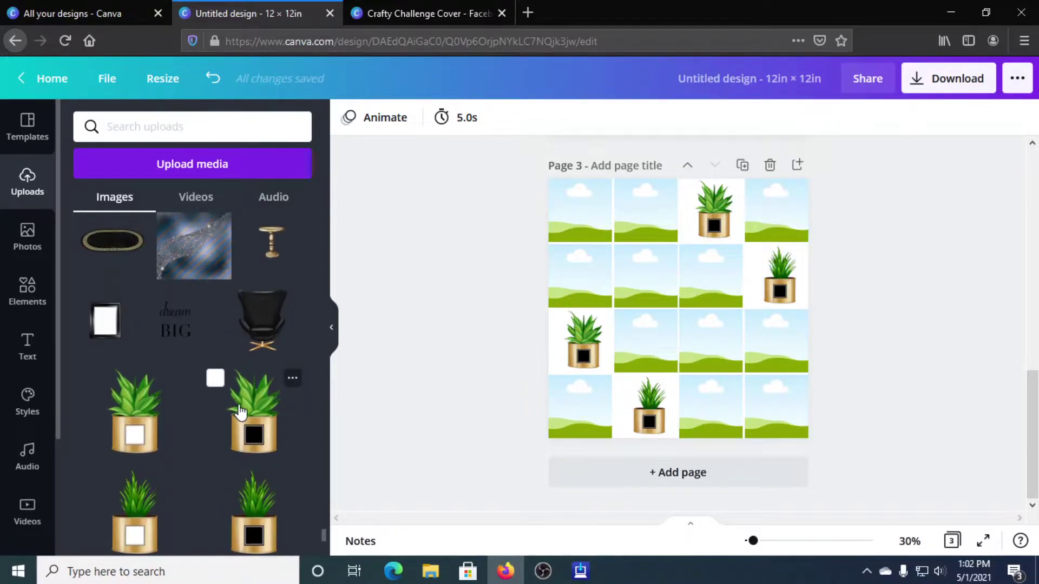
pyautogui.scroll(-8, 229, 376)
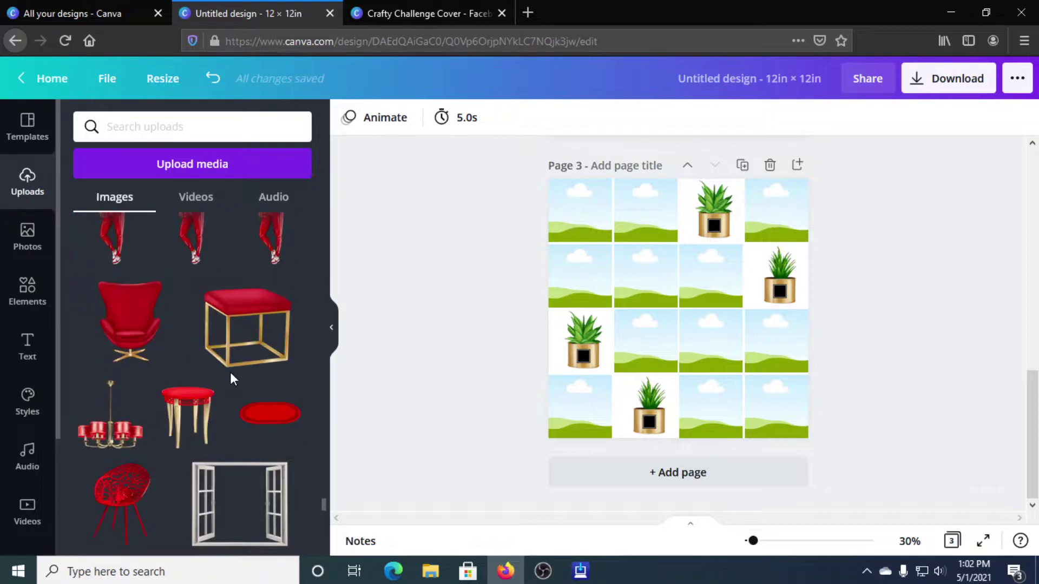
pyautogui.scroll(-8, 229, 377)
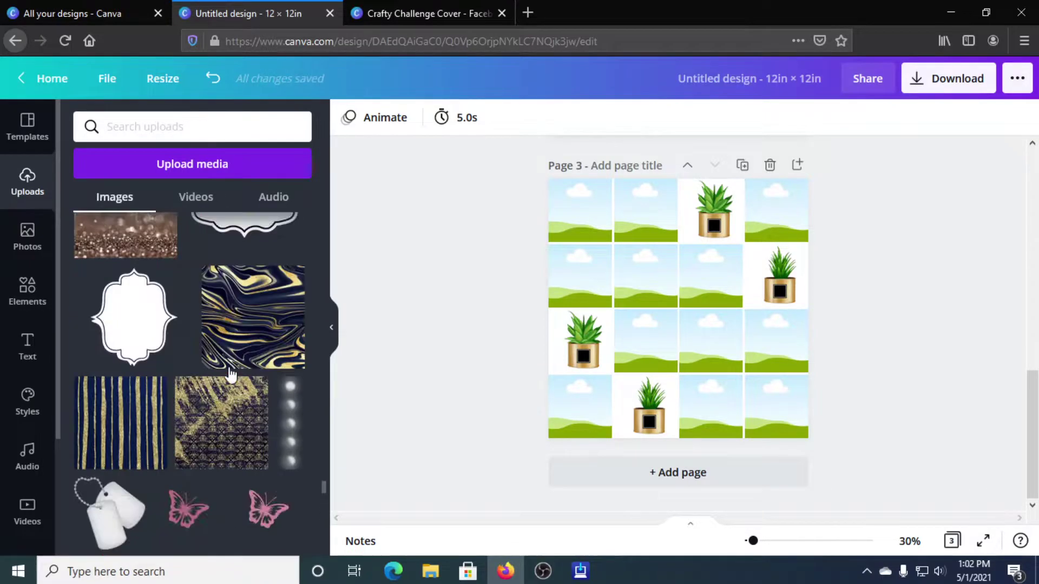
pyautogui.scroll(-10, 224, 368)
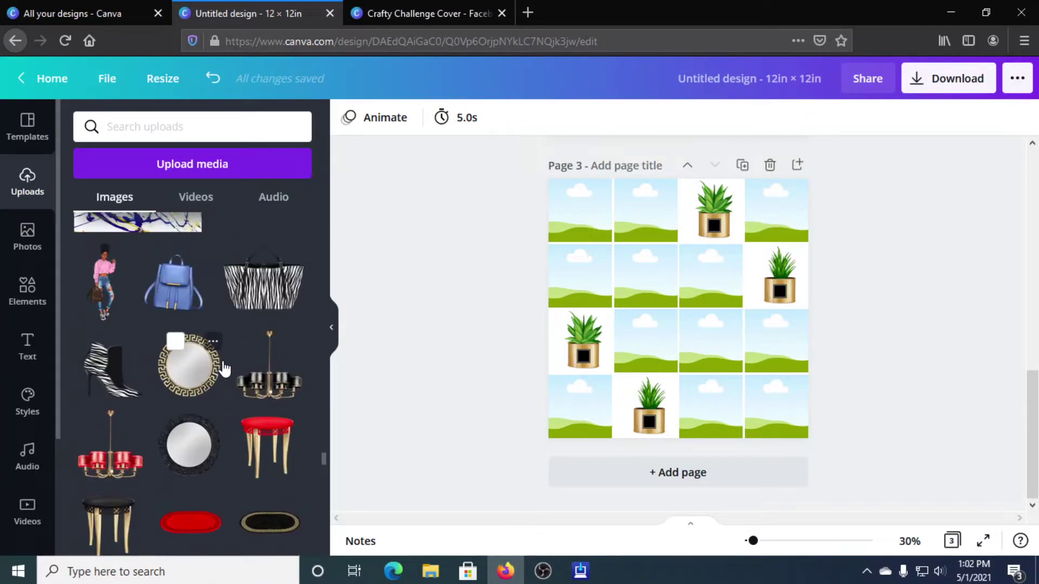
pyautogui.scroll(-10, 223, 367)
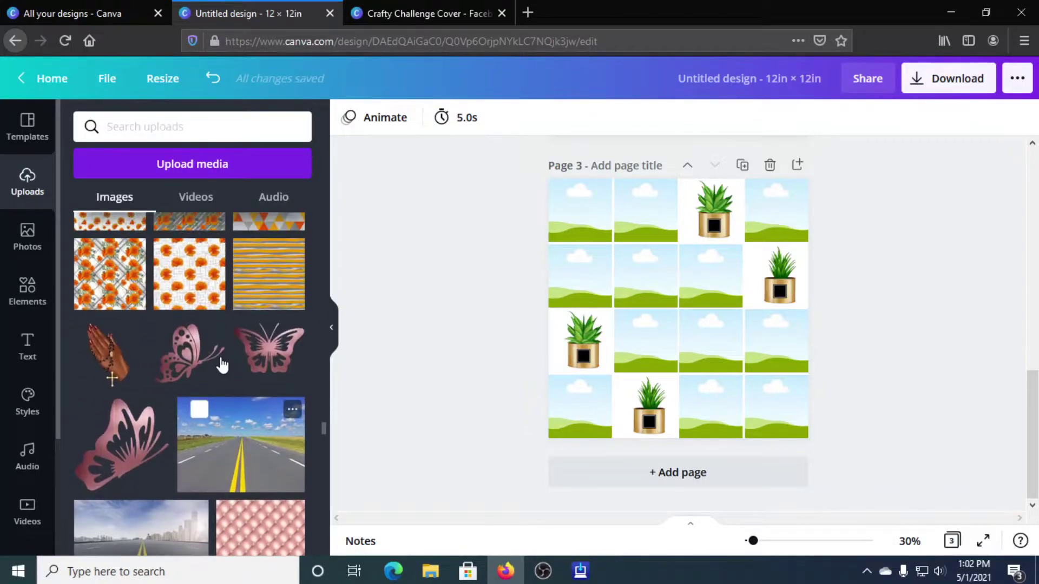
pyautogui.scroll(-8, 220, 358)
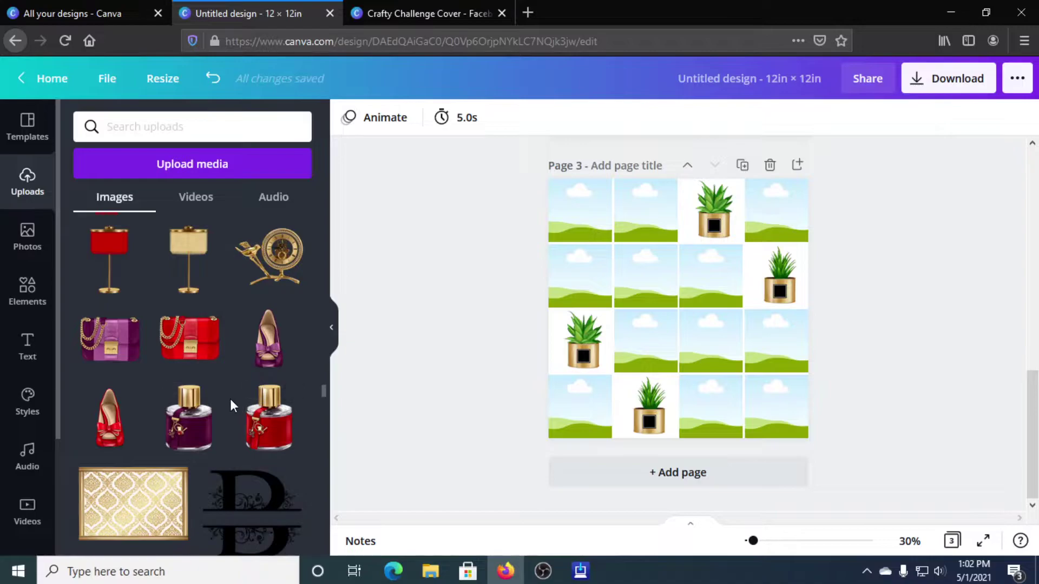
pyautogui.moveTo(271, 433); pyautogui.dragTo(578, 279)
pyautogui.moveTo(289, 428); pyautogui.dragTo(644, 341)
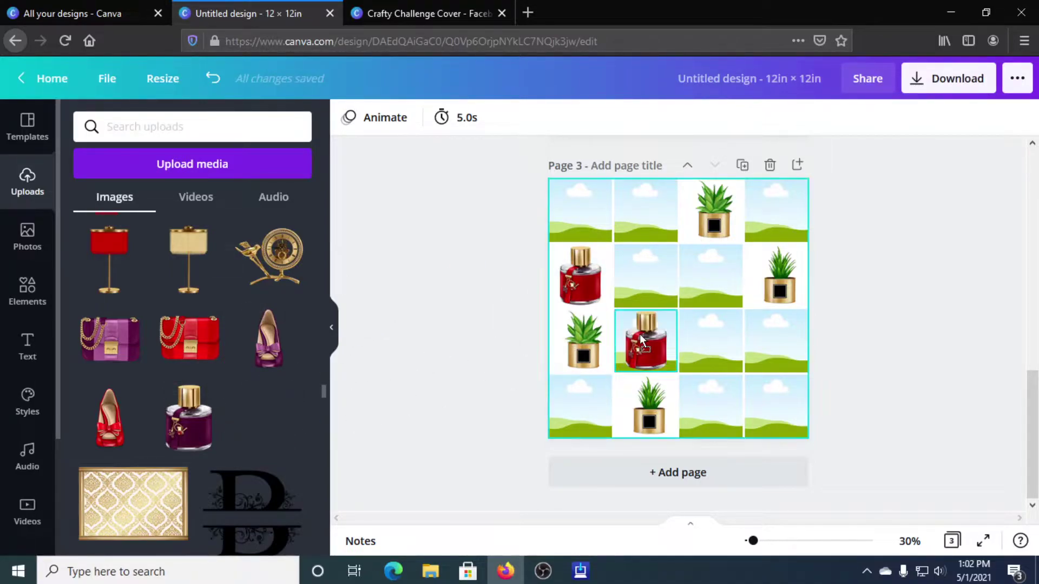
pyautogui.moveTo(271, 427); pyautogui.dragTo(690, 416)
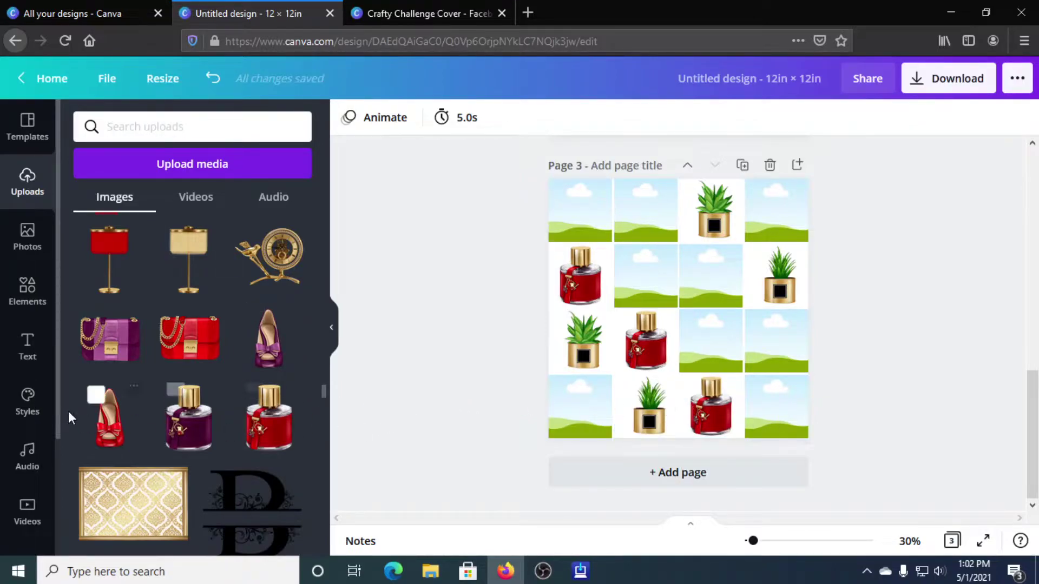
pyautogui.moveTo(100, 398); pyautogui.dragTo(580, 436)
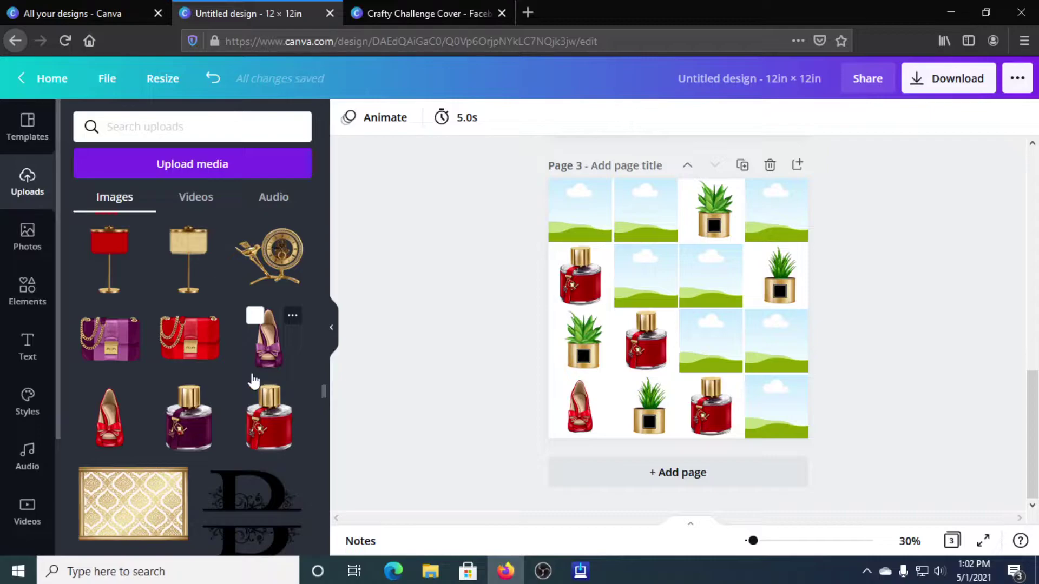
# - Fill a top-right cell, then row 1 col 2, row 2 col 3 and row 3 col 4 with red quilted handbags
pyautogui.scroll(3, 255, 380)
pyautogui.scroll(-3, 247, 382)
pyautogui.scroll(3, 242, 382)
pyautogui.scroll(-5, 241, 376)
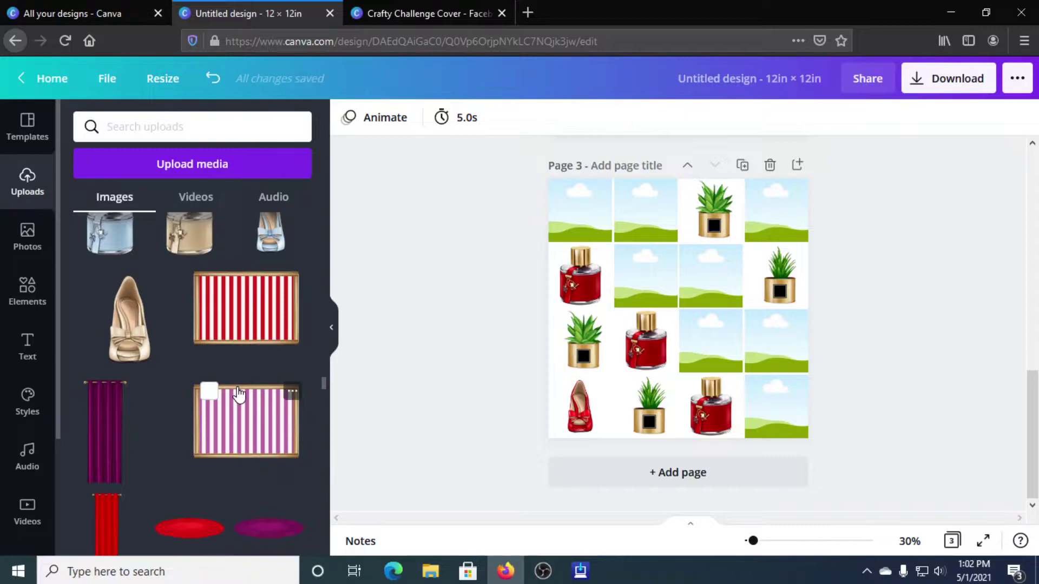
pyautogui.scroll(10, 239, 392)
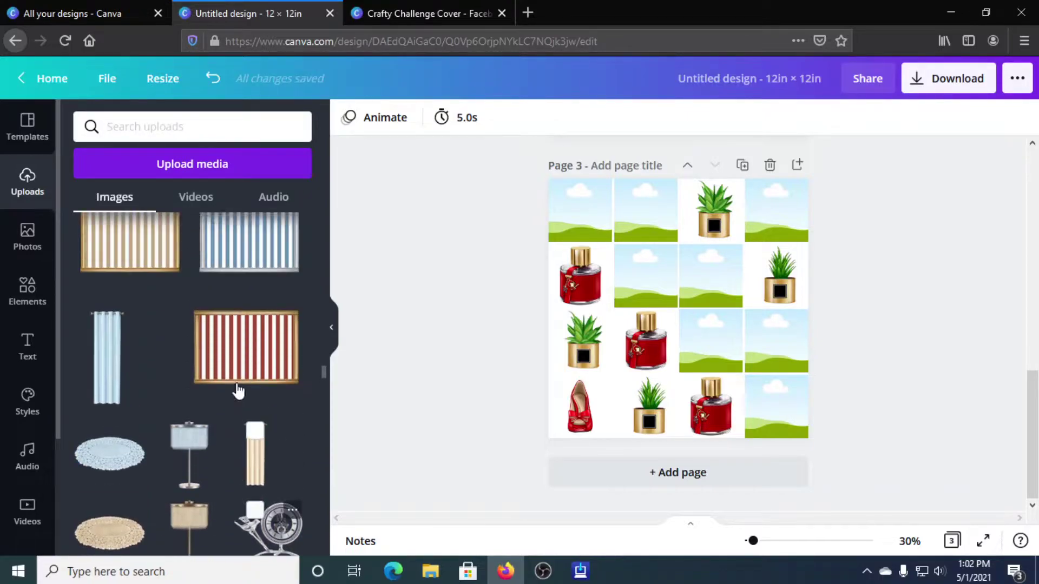
pyautogui.scroll(2, 239, 392)
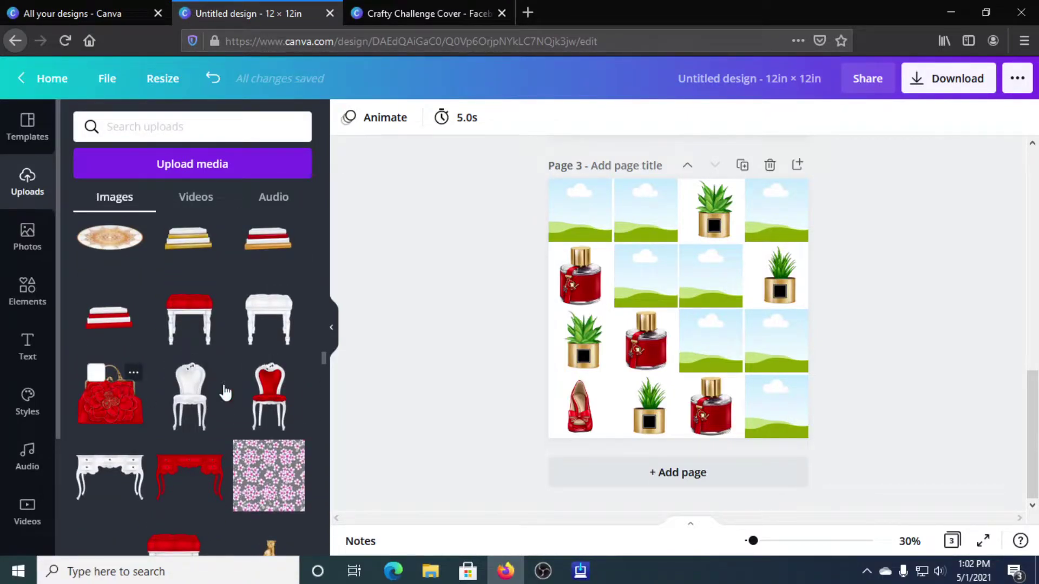
pyautogui.moveTo(110, 395); pyautogui.dragTo(778, 205)
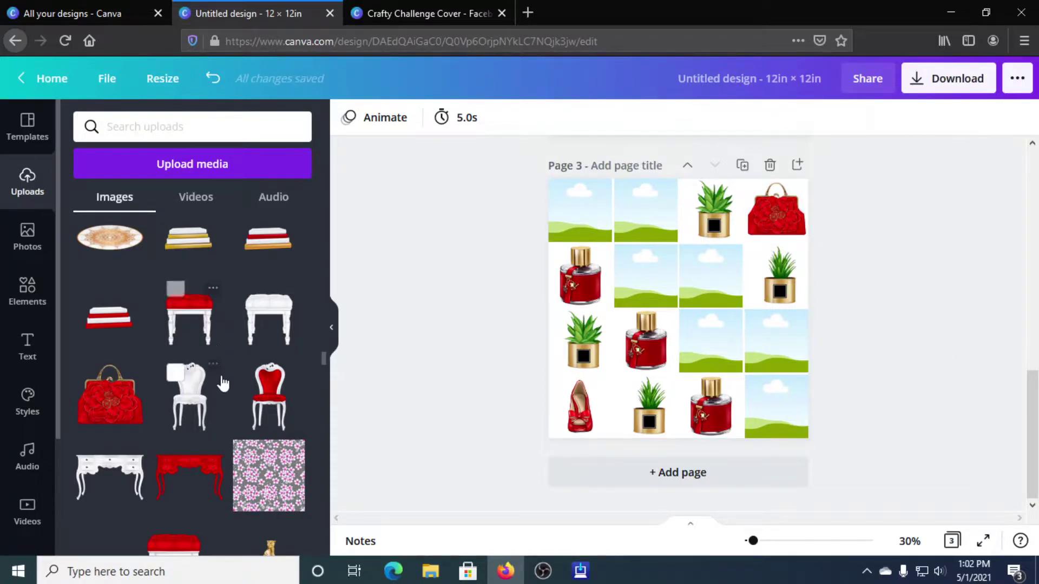
pyautogui.scroll(1, 226, 392)
pyautogui.scroll(1, 226, 392)
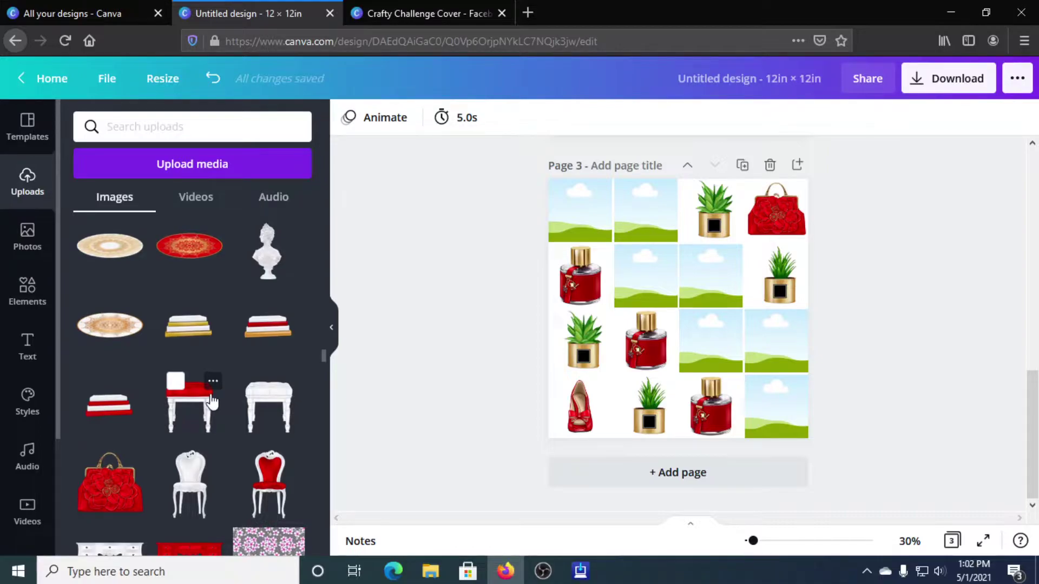
pyautogui.scroll(10, 212, 400)
pyautogui.scroll(15, 211, 399)
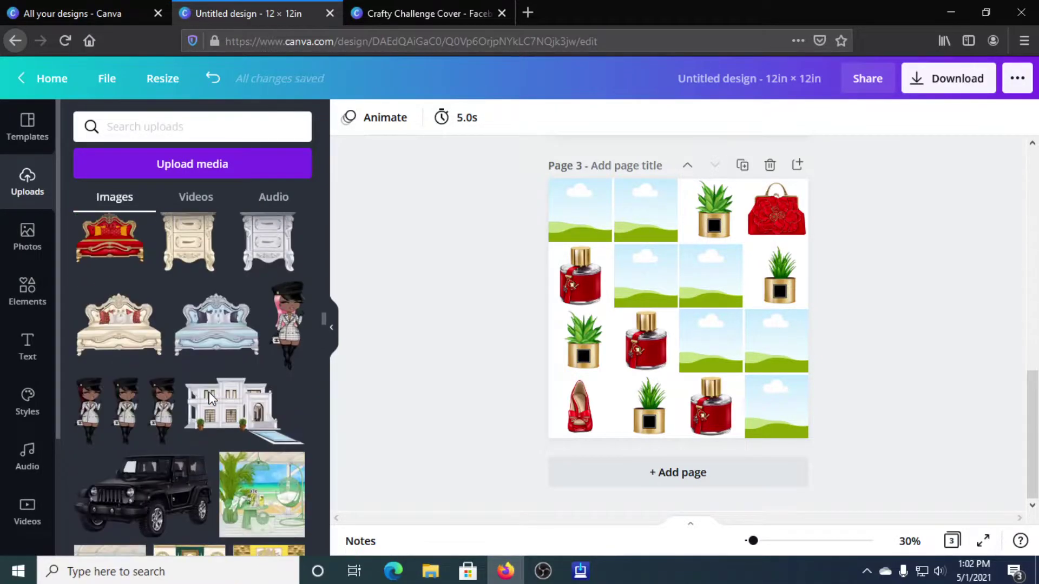
pyautogui.scroll(10, 211, 399)
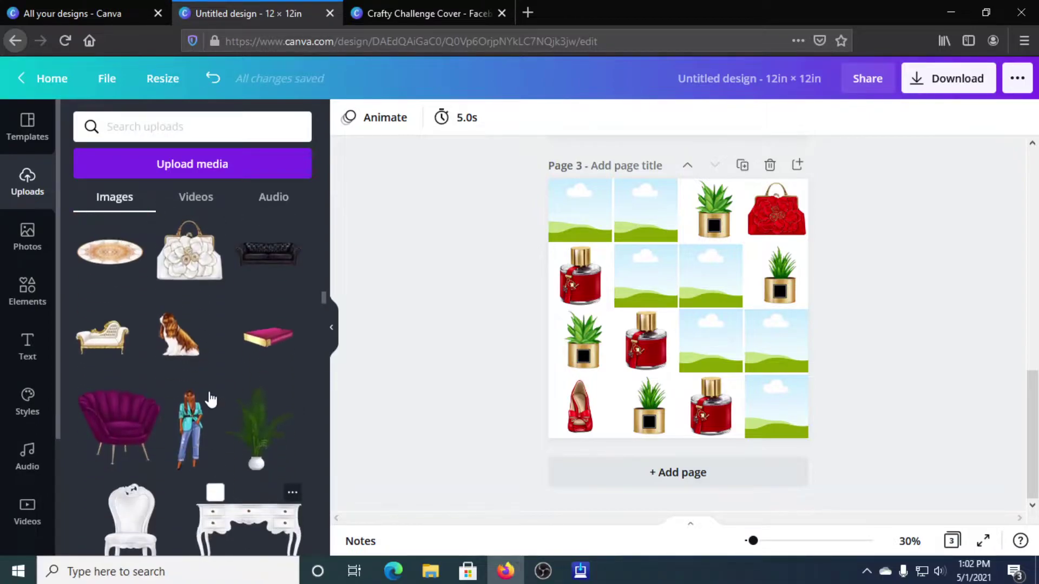
pyautogui.moveTo(276, 335); pyautogui.dragTo(646, 217)
pyautogui.moveTo(269, 334); pyautogui.dragTo(706, 277)
pyautogui.moveTo(265, 339); pyautogui.dragTo(775, 352)
# - Add the heels quote to the top-left and row 3 cells, and Excuse you to row 2 and bottom-right
pyautogui.scroll(8, 270, 357)
pyautogui.scroll(10, 258, 341)
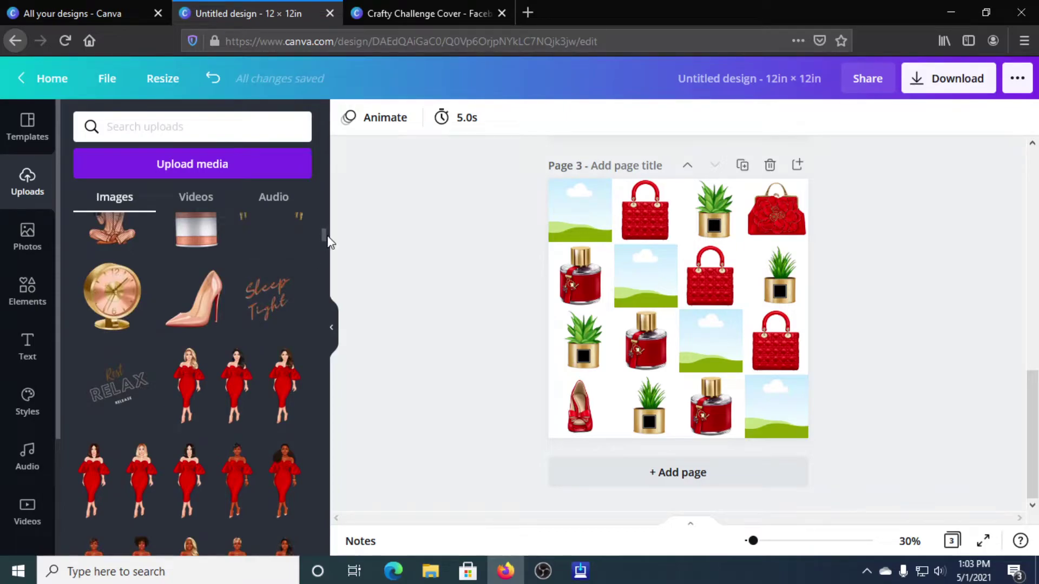
pyautogui.moveTo(325, 234); pyautogui.dragTo(327, 200)
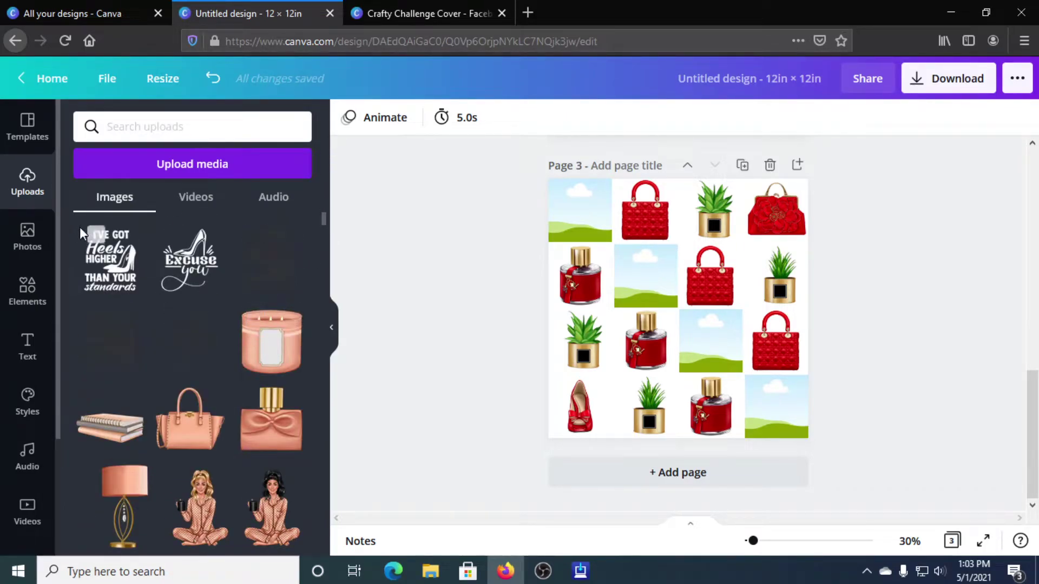
pyautogui.moveTo(108, 260); pyautogui.dragTo(563, 214)
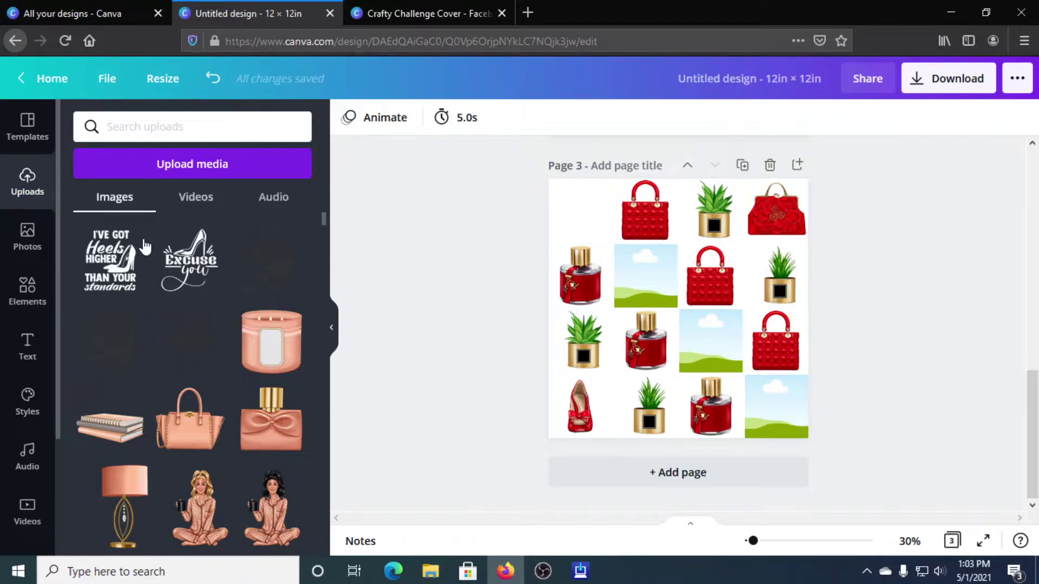
pyautogui.moveTo(108, 259); pyautogui.dragTo(711, 341)
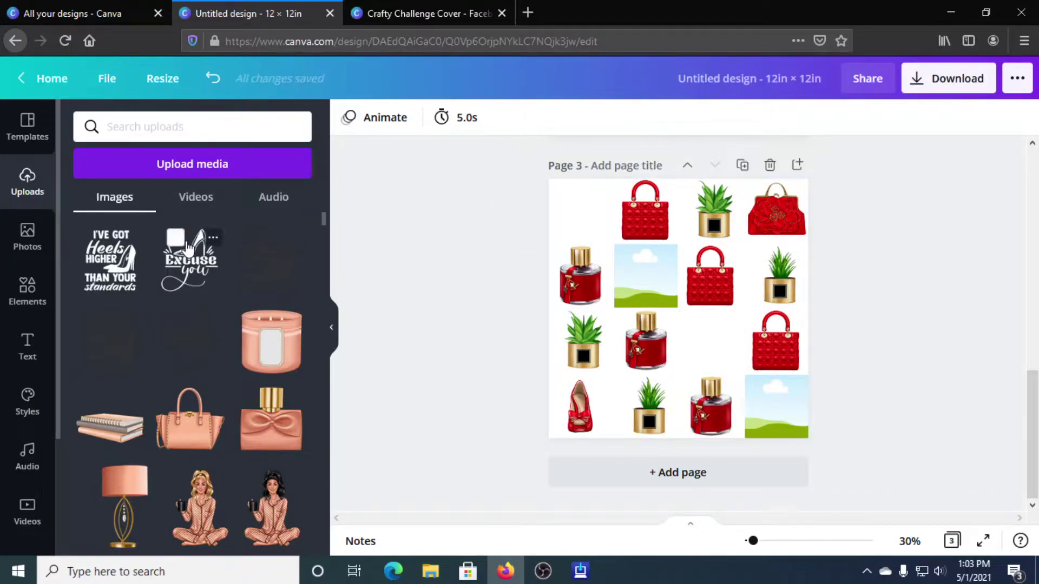
pyautogui.moveTo(189, 257); pyautogui.dragTo(655, 274)
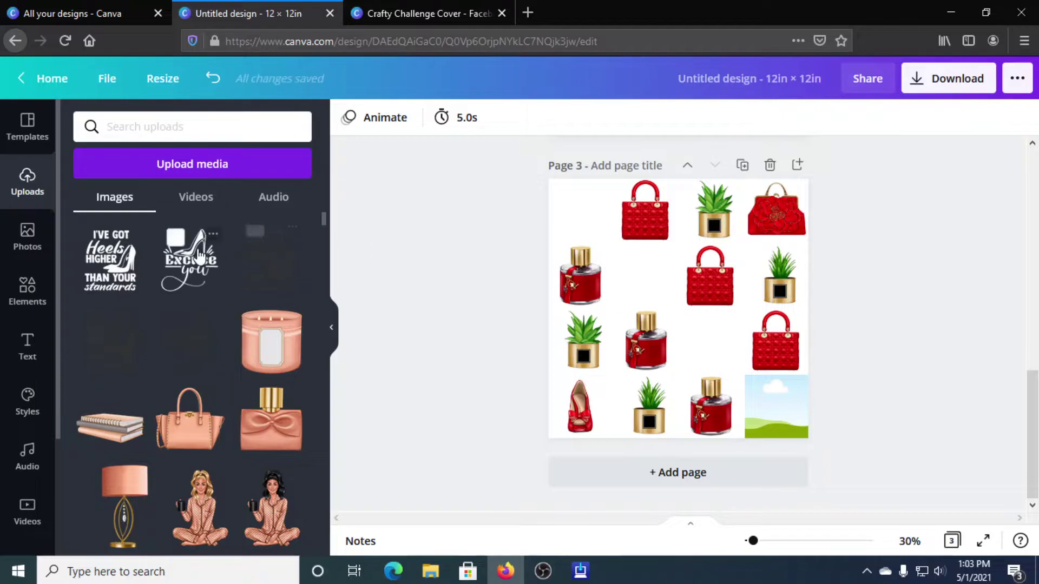
pyautogui.moveTo(190, 254); pyautogui.dragTo(781, 413)
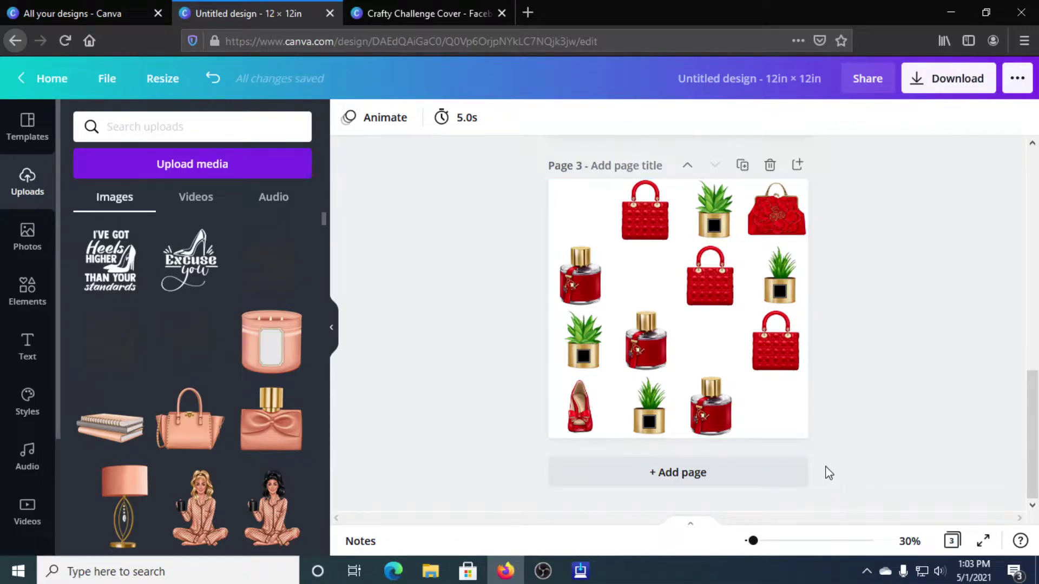
# - Select all of page 3 and shrink the grid to about 5.7 x 5.7 in, top-left
pyautogui.hotkey('ctrl', 'a')
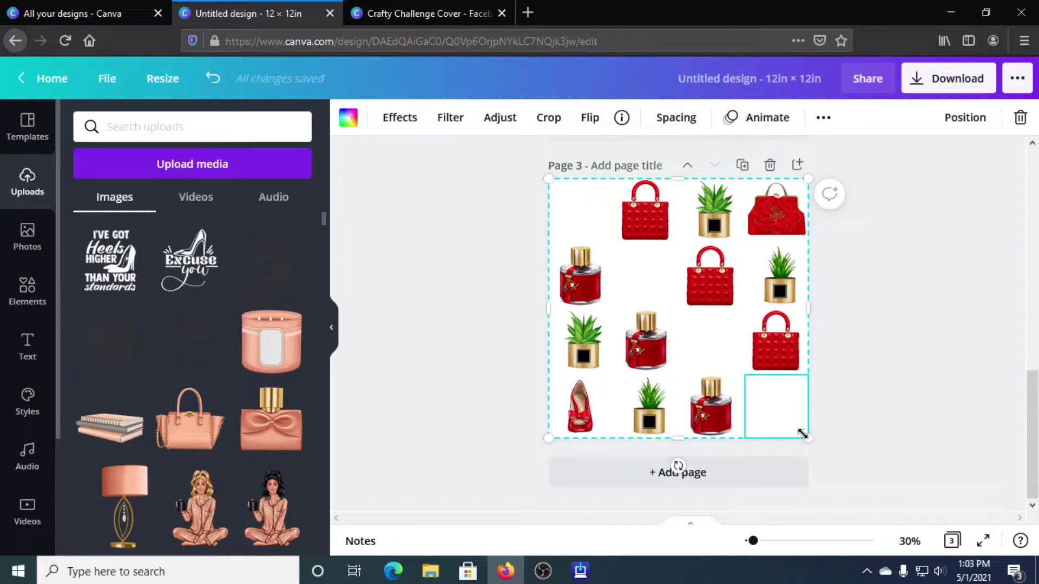
pyautogui.moveTo(797, 430); pyautogui.dragTo(675, 301)
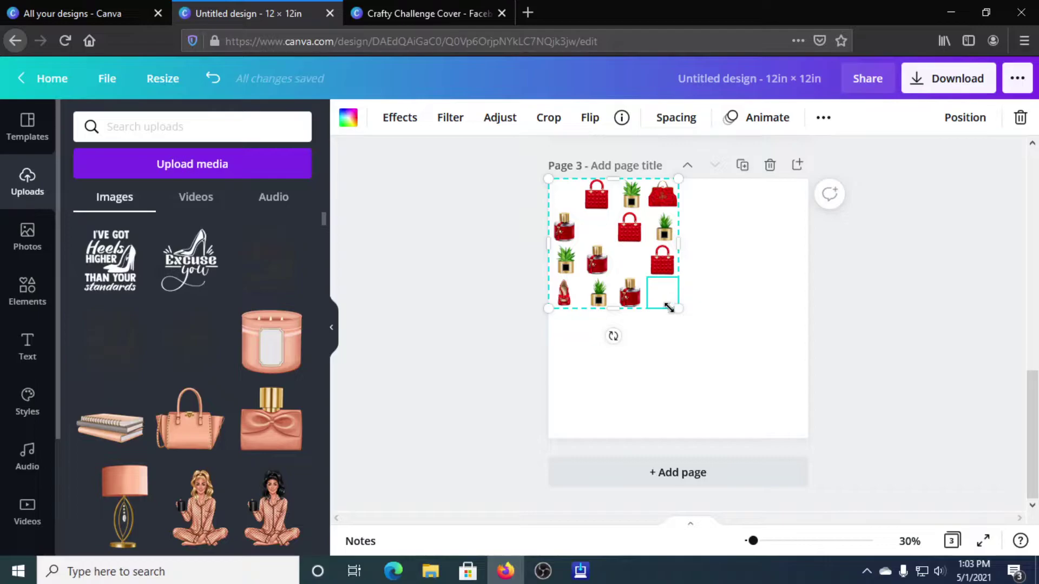
pyautogui.click(554, 352)
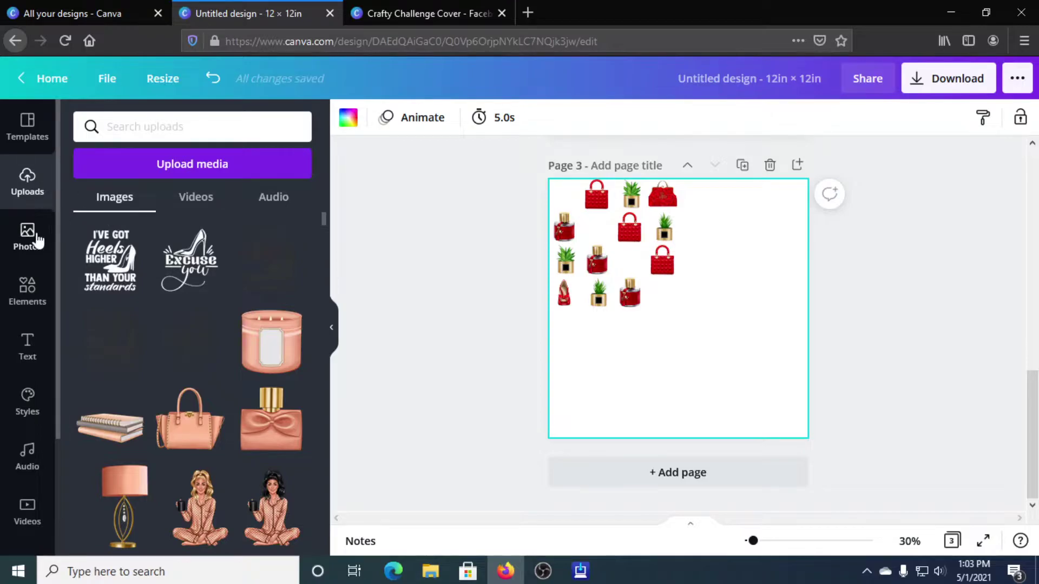
# - Apply the grey hexagon-pattern background to page 3
pyautogui.scroll(-2, 22, 422)
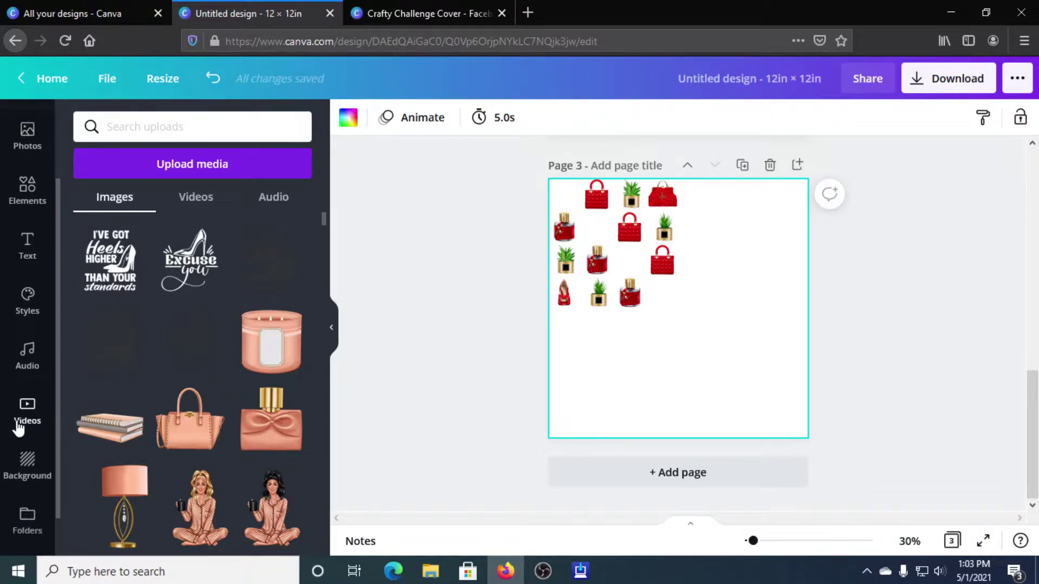
pyautogui.click(22, 460)
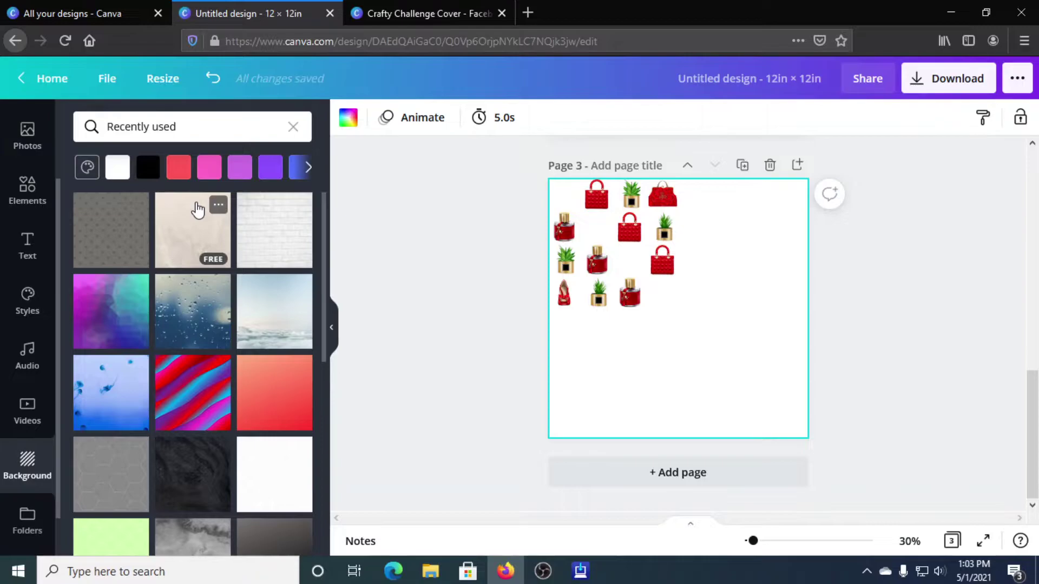
pyautogui.scroll(-2, 168, 304)
pyautogui.click(114, 385)
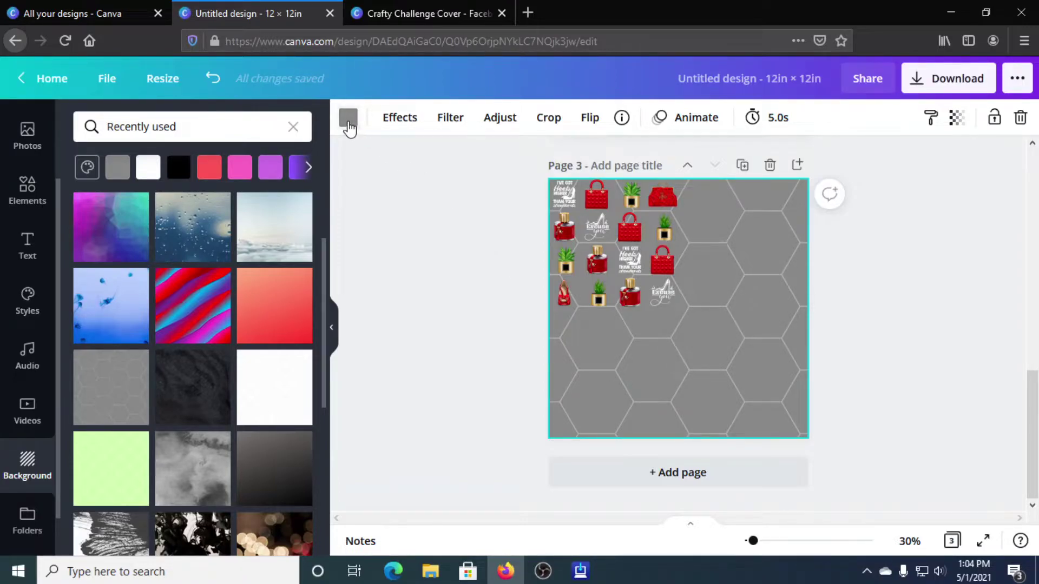
# - Tint the hexagon background to the custom grey #929090
pyautogui.click(348, 119)
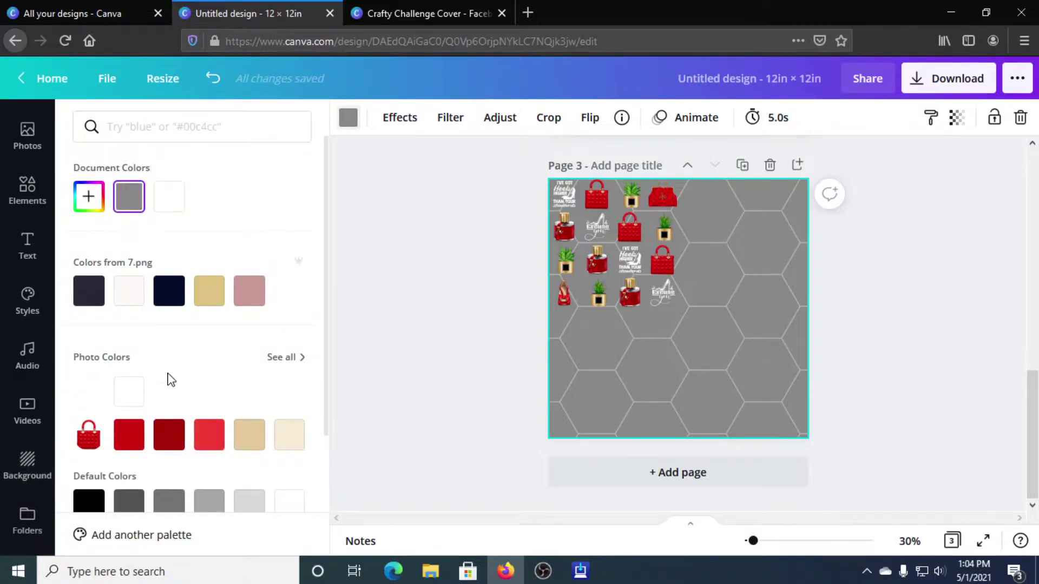
pyautogui.scroll(-1, 166, 379)
pyautogui.click(249, 461)
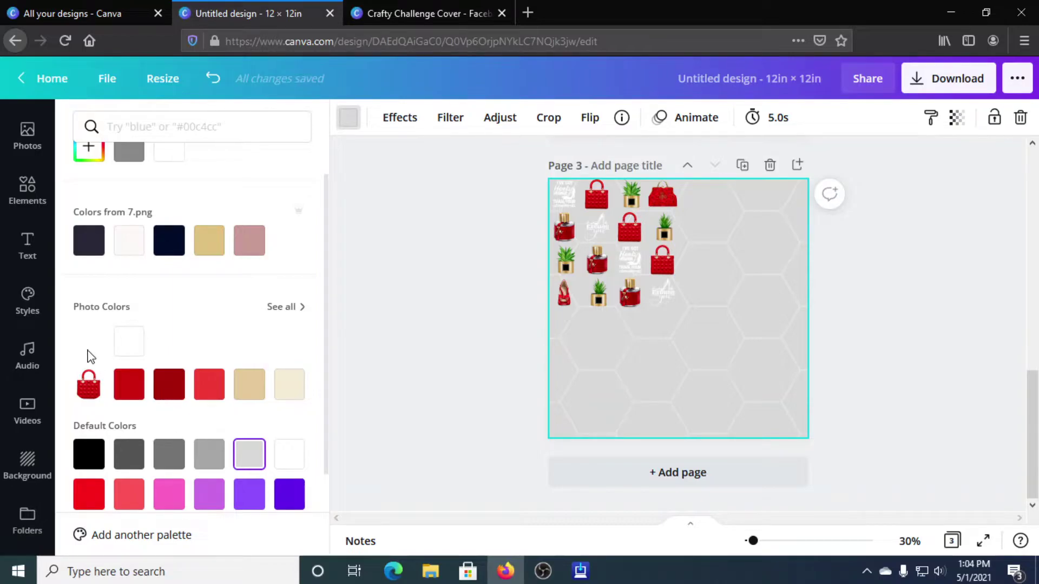
pyautogui.click(129, 151)
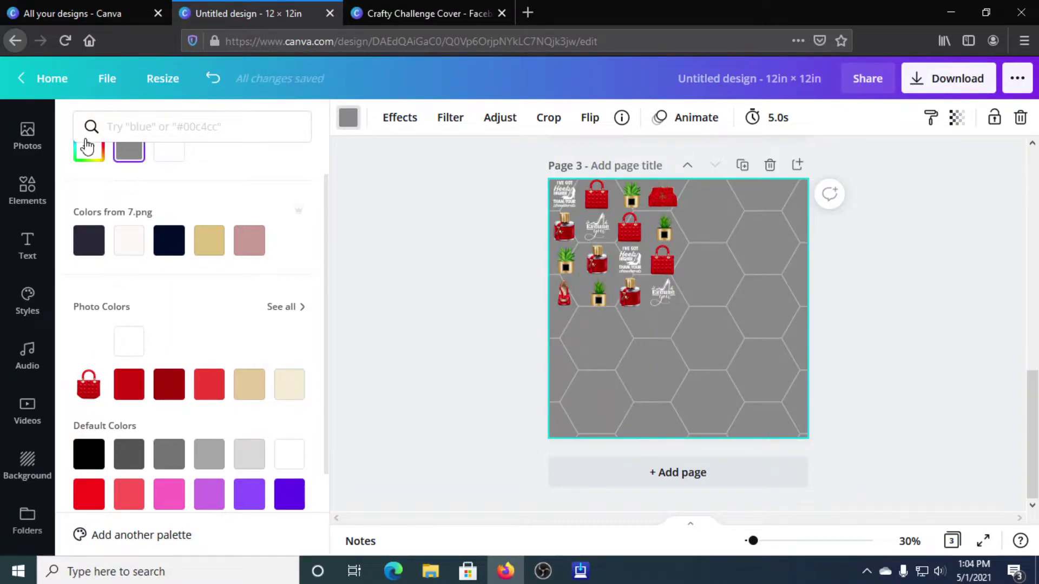
pyautogui.click(88, 148)
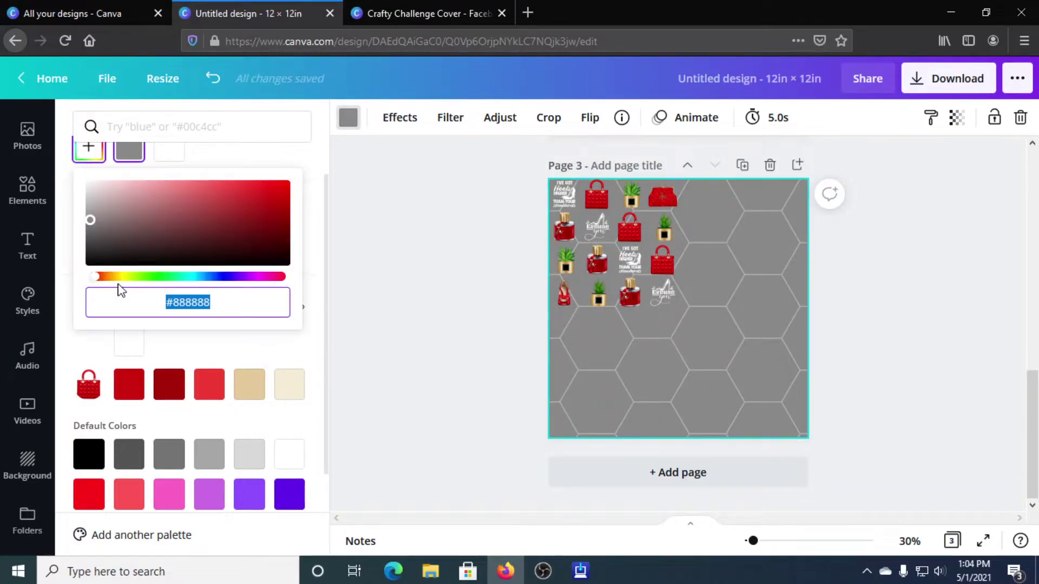
pyautogui.click(91, 218)
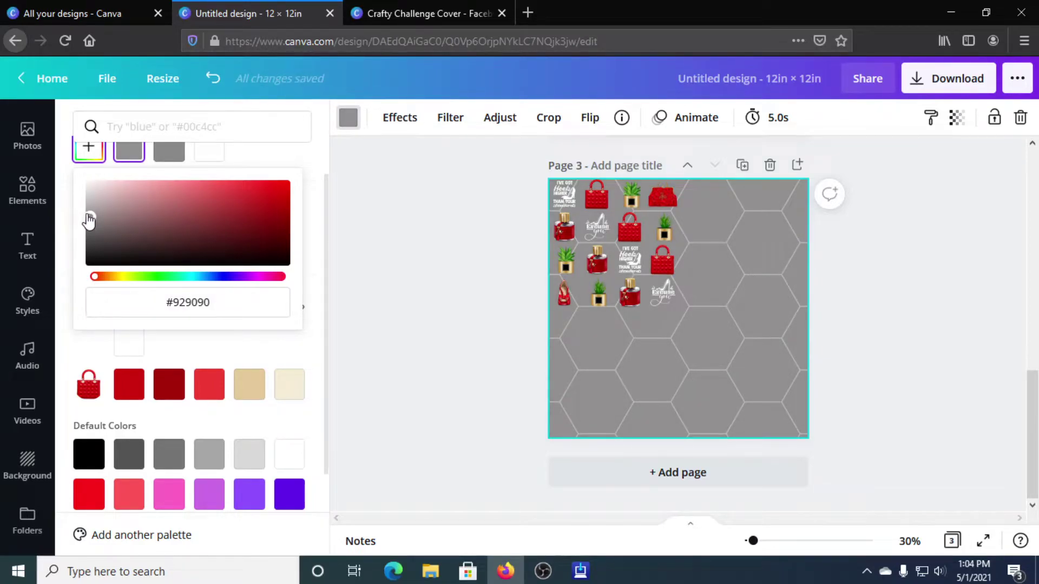
pyautogui.click(276, 165)
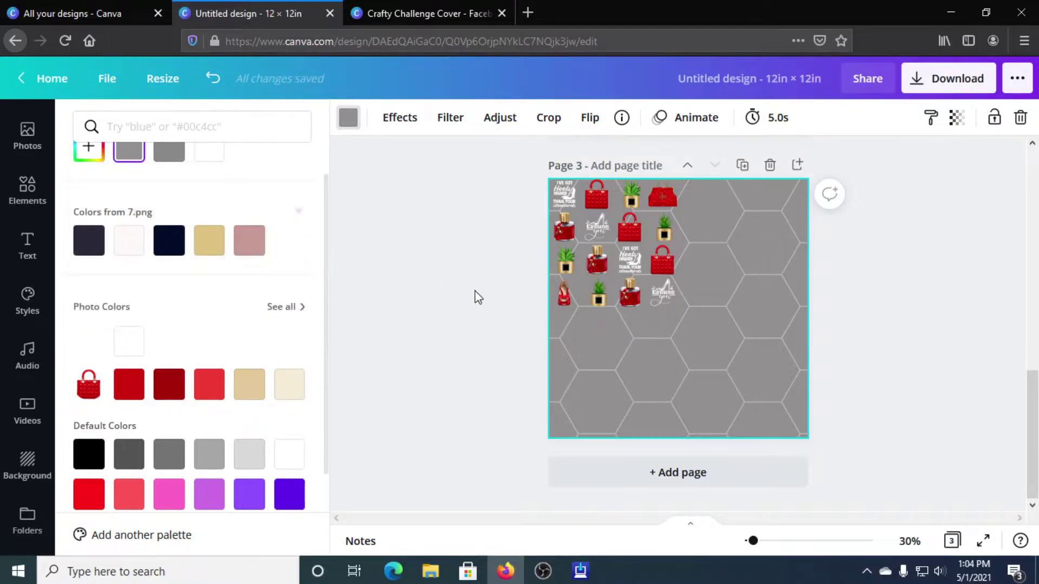
# - Duplicate the shrunken image grid so a copy sits beside the original
pyautogui.click(583, 271)
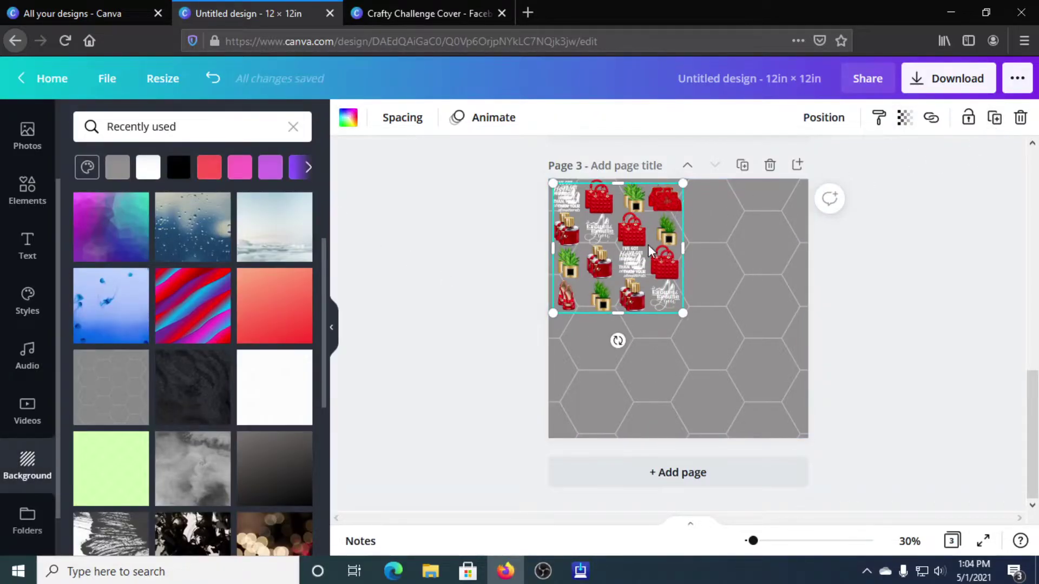
pyautogui.click(995, 117)
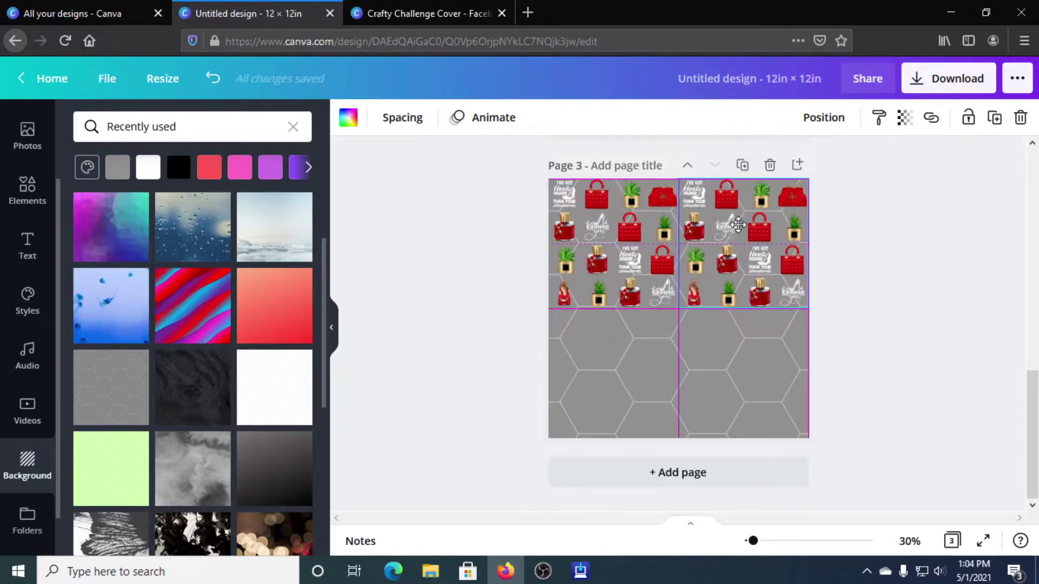
pyautogui.click(798, 333)
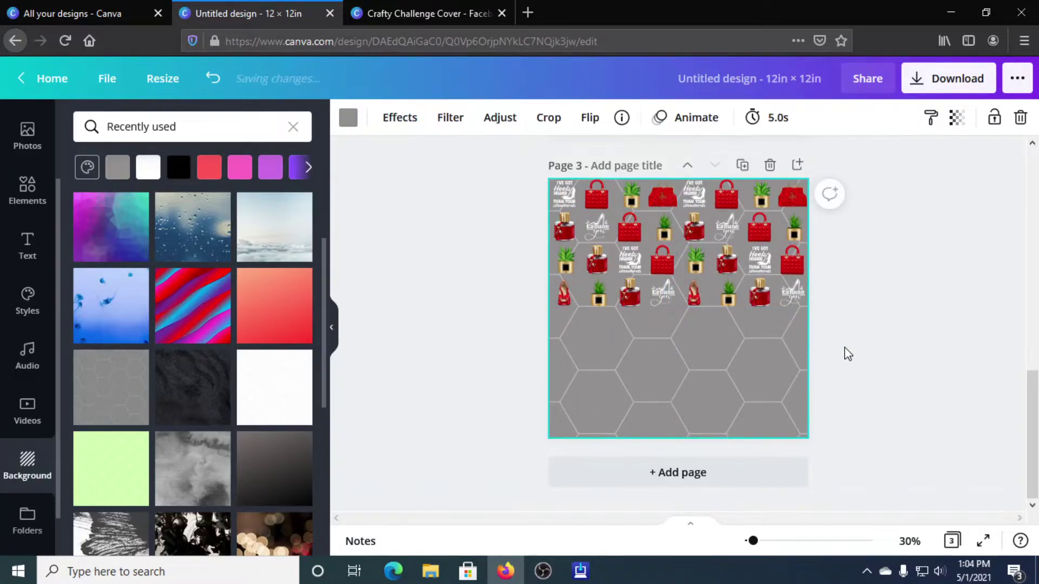
# - Duplicate both grid groups together and move the copy into page 3's bottom half
pyautogui.moveTo(844, 346); pyautogui.dragTo(568, 266)
pyautogui.click(995, 117)
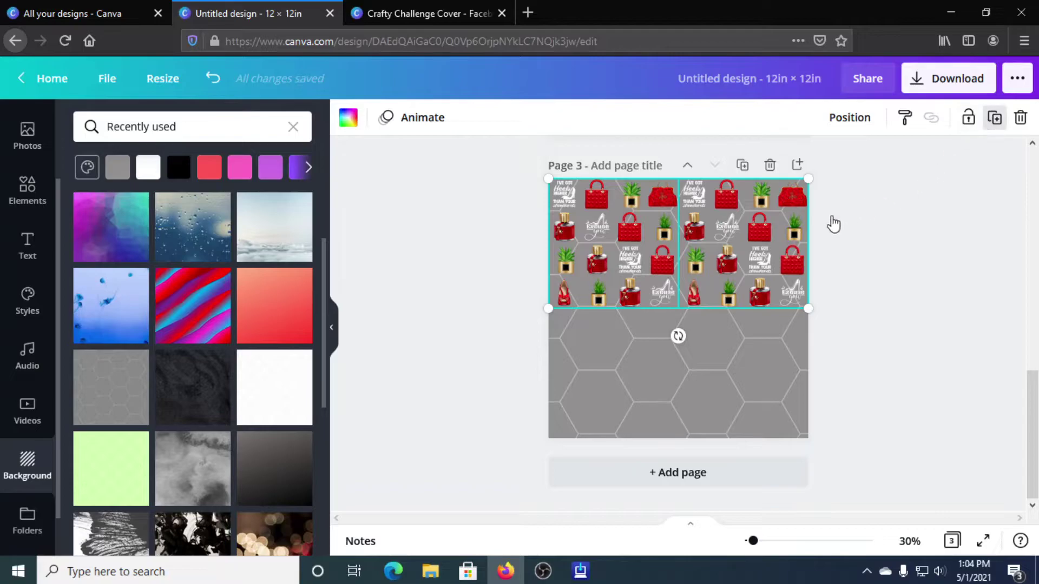
pyautogui.moveTo(717, 268); pyautogui.dragTo(715, 365)
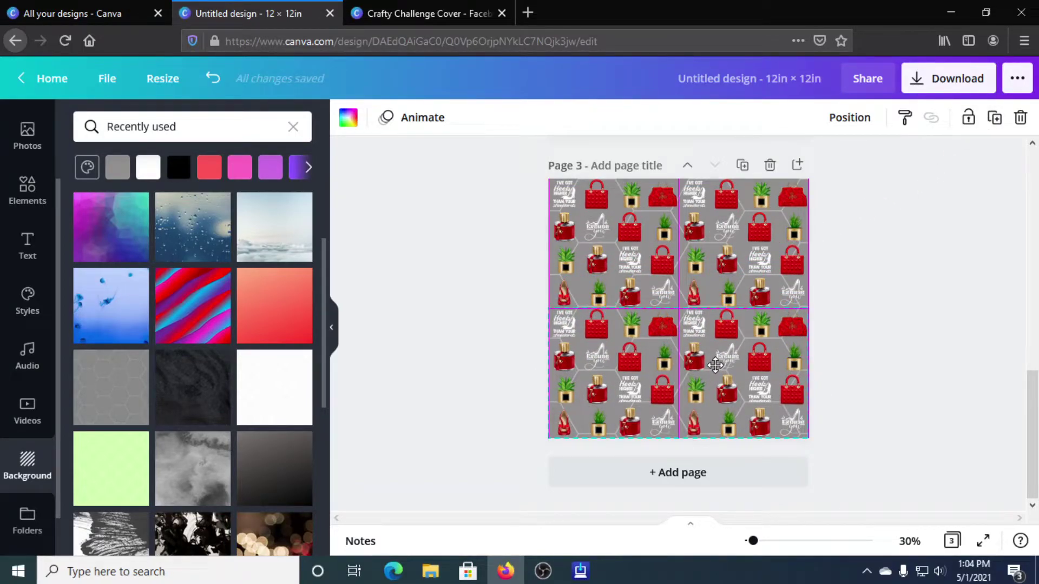
pyautogui.click(886, 436)
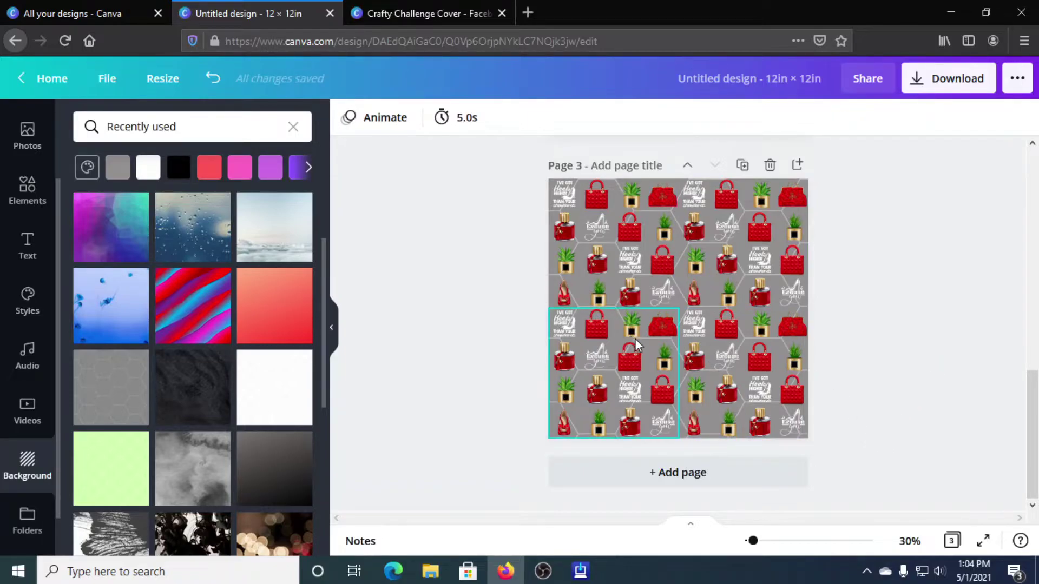
pyautogui.scroll(2, 768, 333)
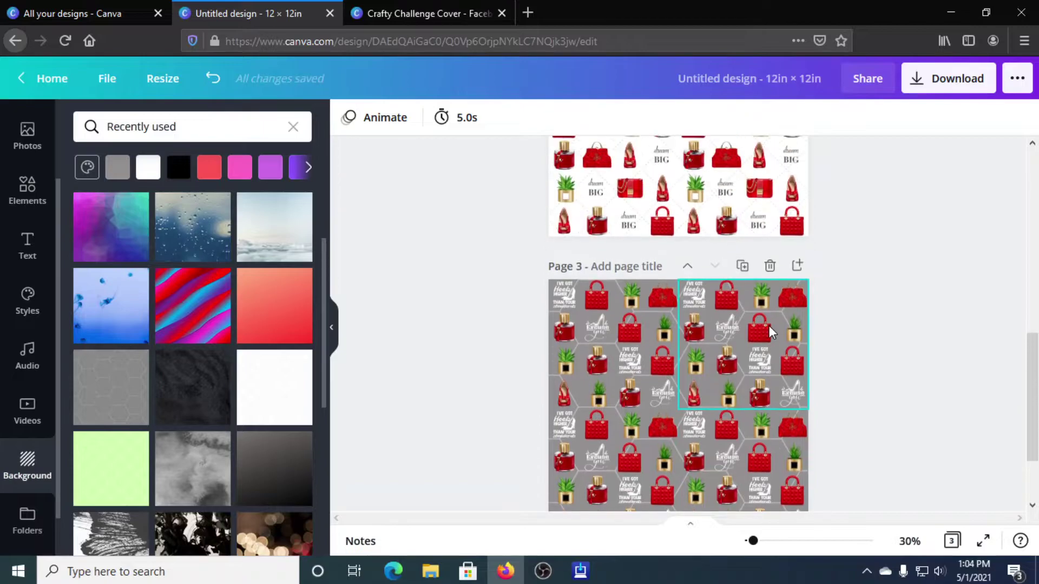
pyautogui.scroll(8, 769, 326)
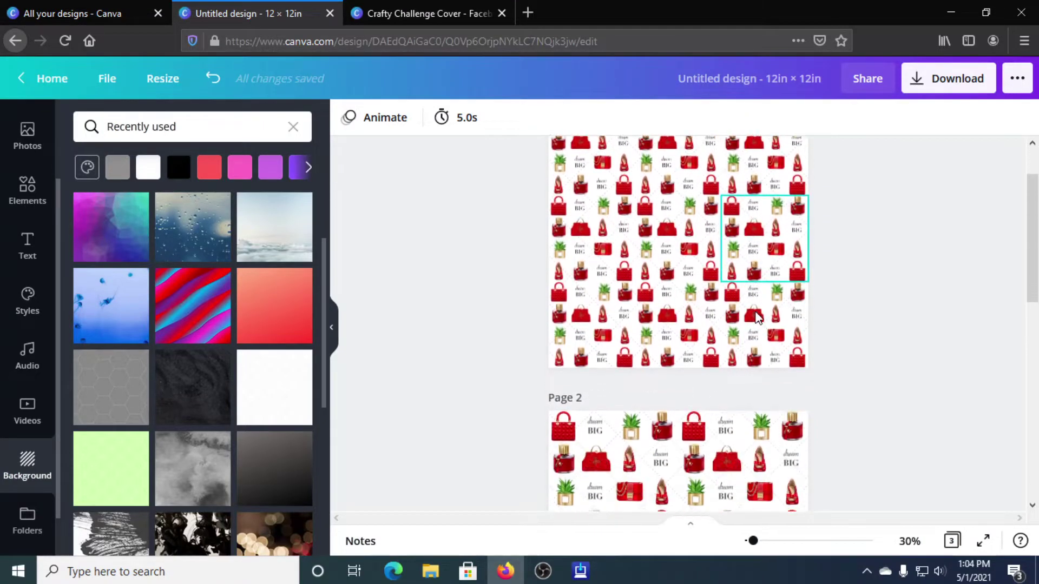
pyautogui.scroll(-10, 757, 314)
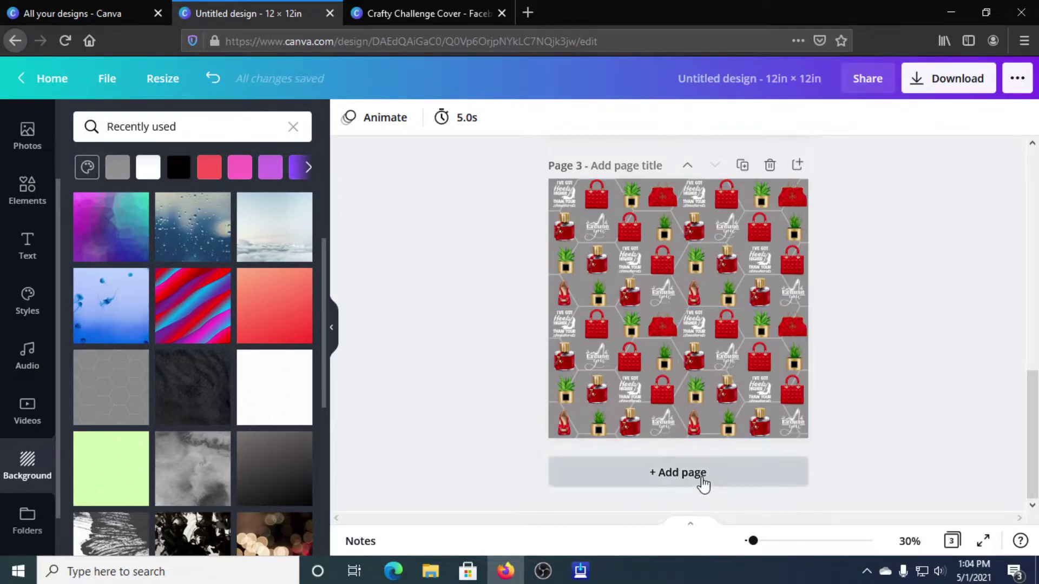
# - Add page 4 and apply an eight-cell Grids layout with two tall middle cells
pyautogui.click(703, 476)
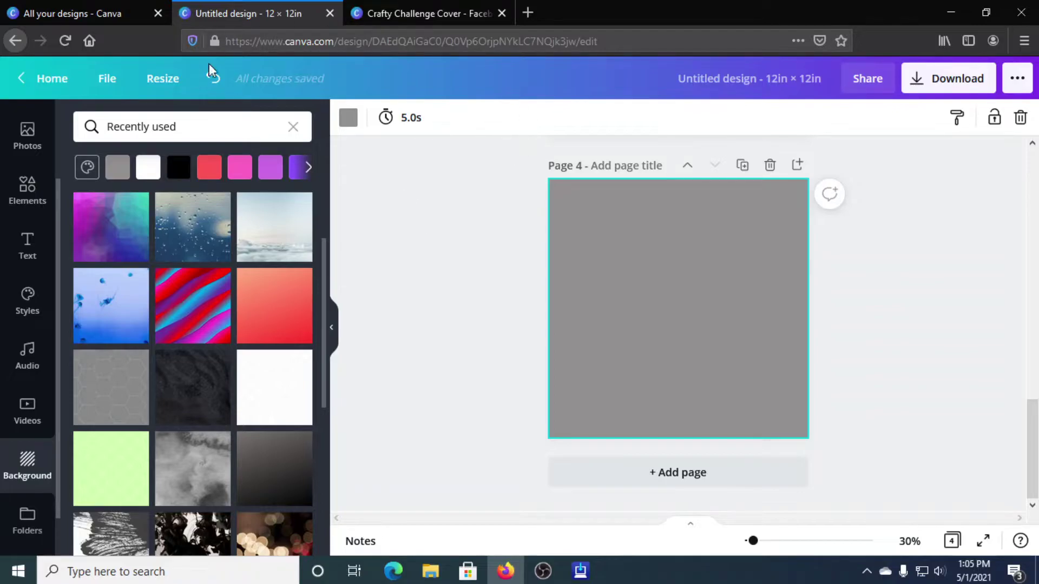
pyautogui.click(27, 190)
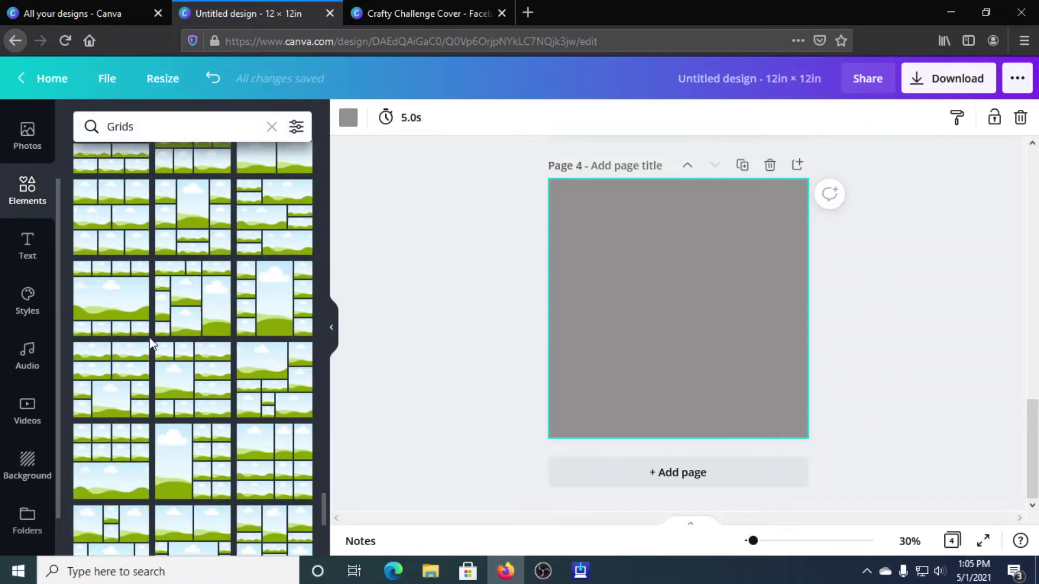
pyautogui.scroll(2, 149, 360)
pyautogui.scroll(4, 144, 349)
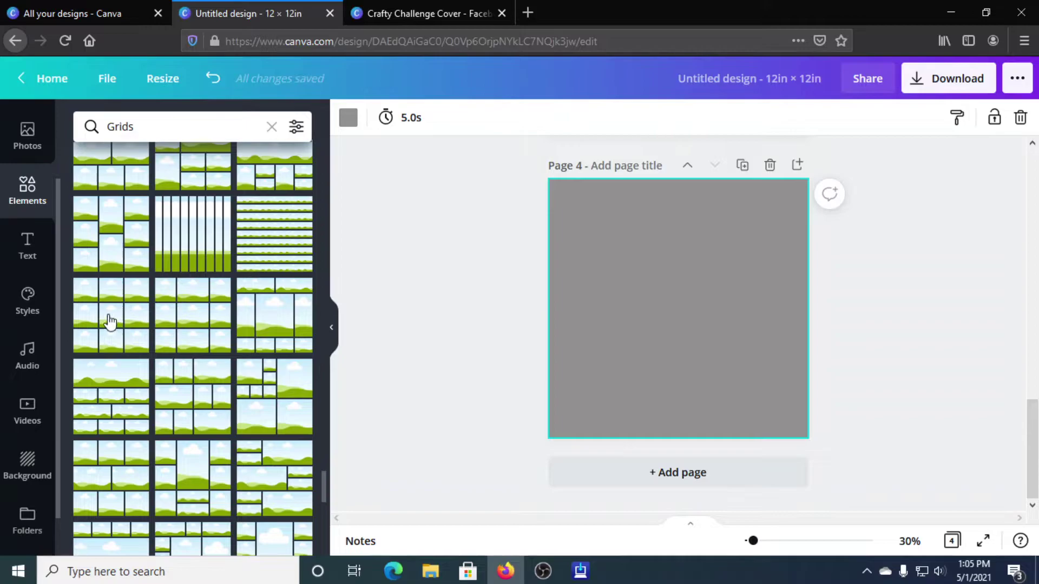
pyautogui.scroll(4, 117, 322)
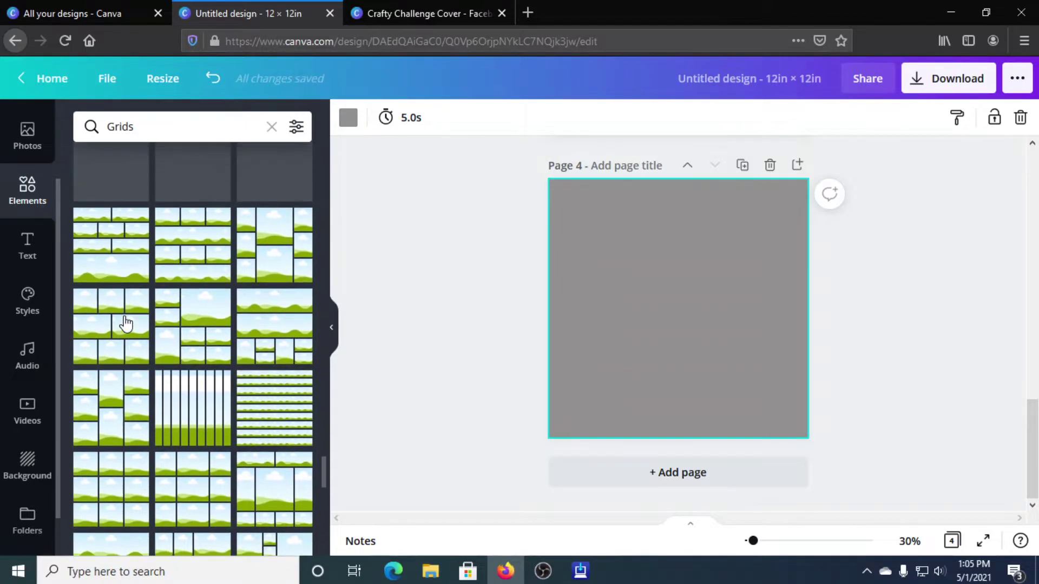
pyautogui.scroll(2, 126, 323)
pyautogui.scroll(4, 126, 323)
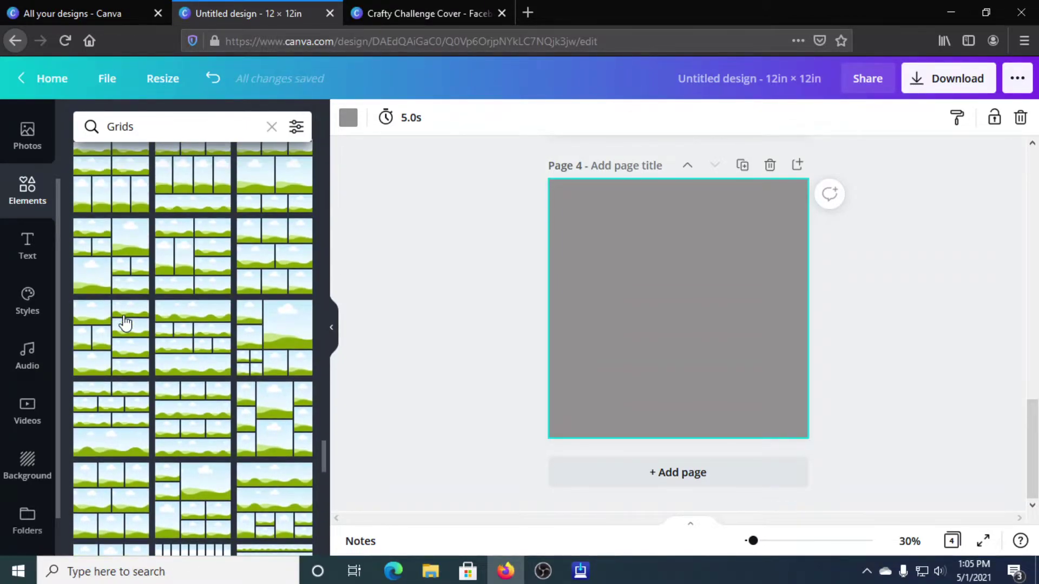
pyautogui.scroll(2, 126, 322)
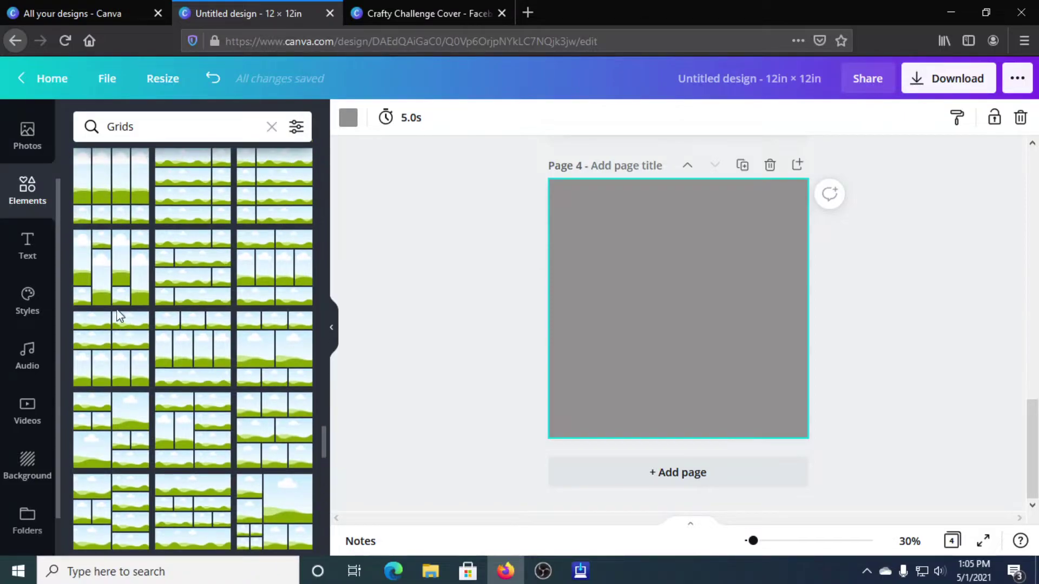
pyautogui.scroll(2, 119, 317)
pyautogui.scroll(-6, 119, 318)
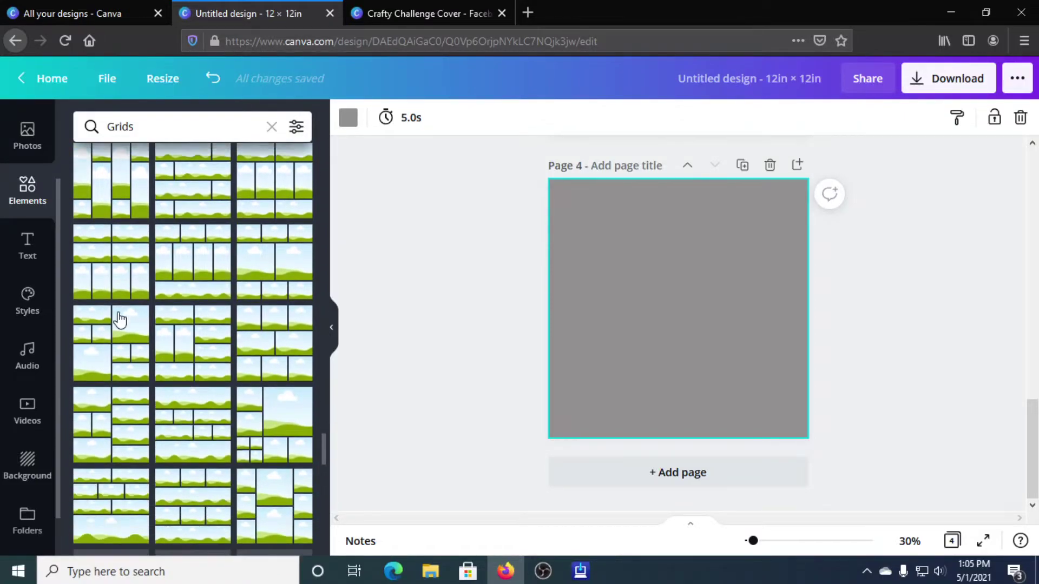
pyautogui.scroll(-5, 120, 320)
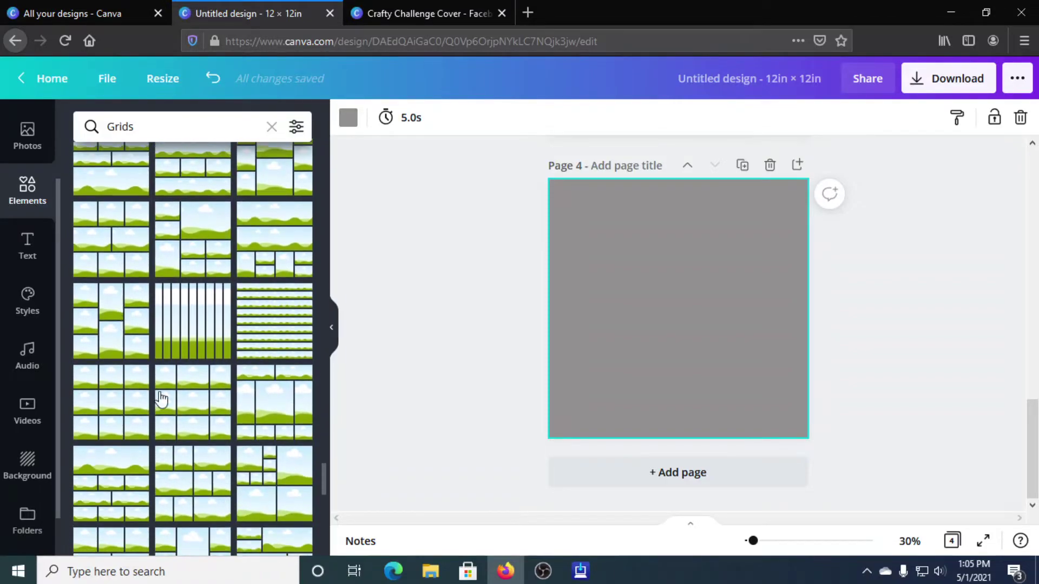
pyautogui.click(110, 330)
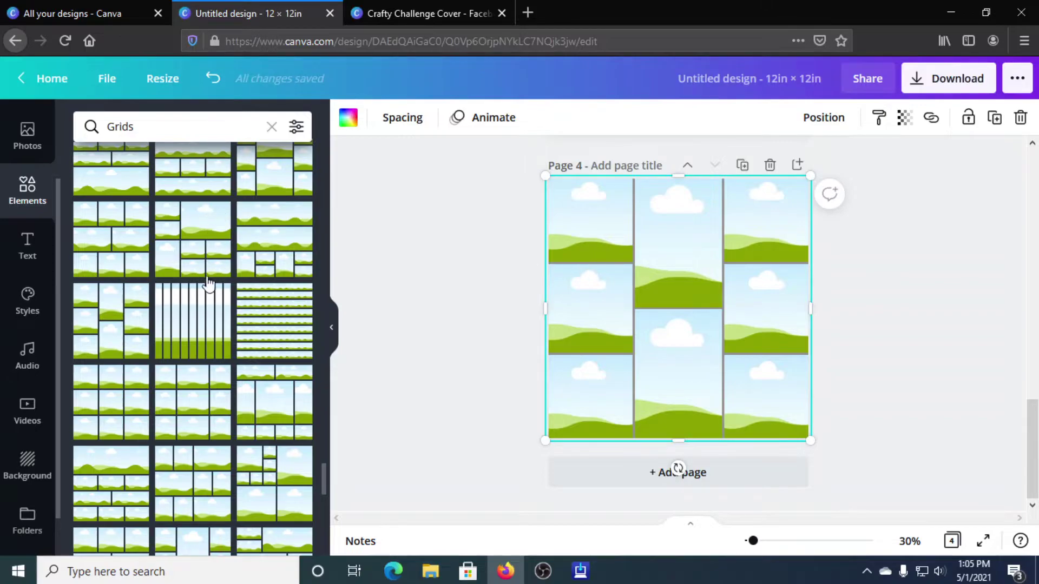
# - Drop the heels quote top-left, Excuse you bottom-right and the red handbag bottom-left on page 4
pyautogui.scroll(2, 26, 236)
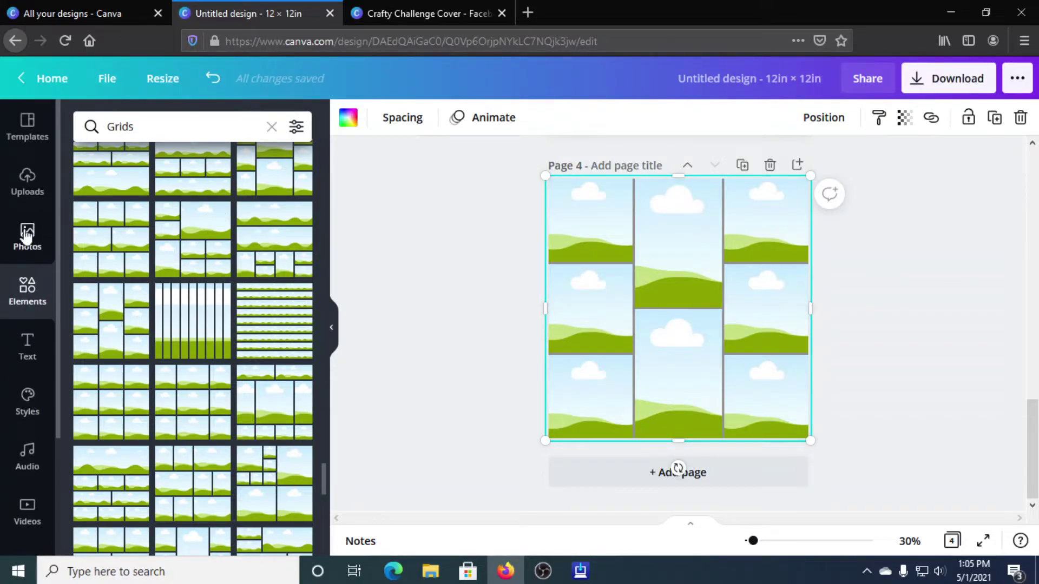
pyautogui.click(30, 195)
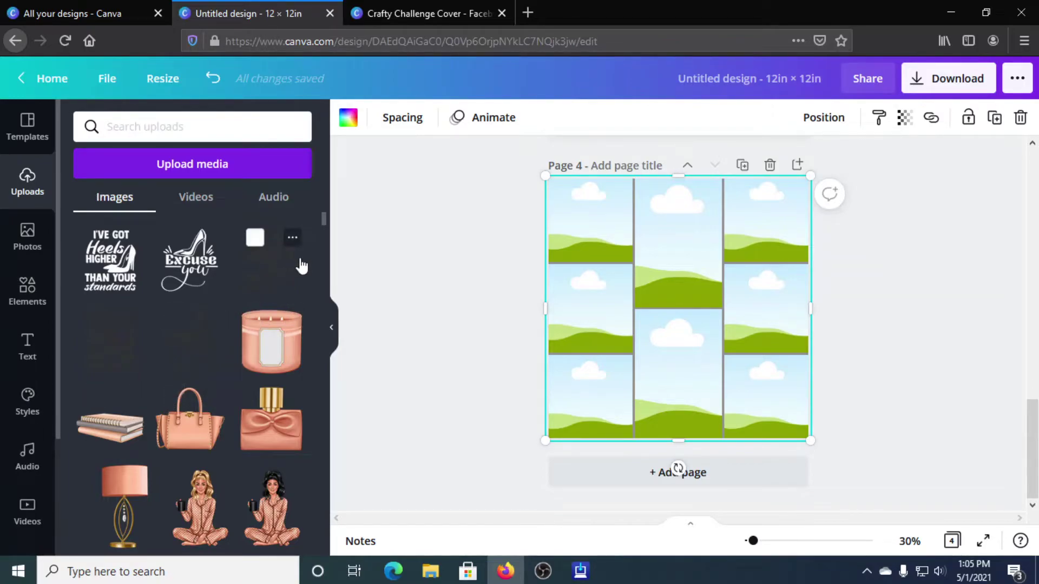
pyautogui.moveTo(301, 266); pyautogui.dragTo(576, 250)
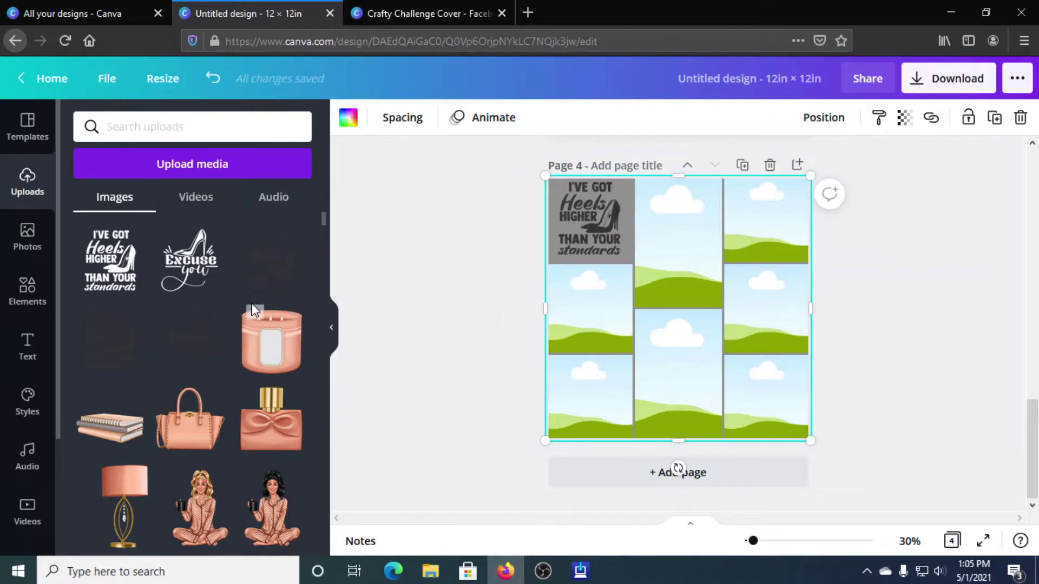
pyautogui.moveTo(189, 260); pyautogui.dragTo(768, 395)
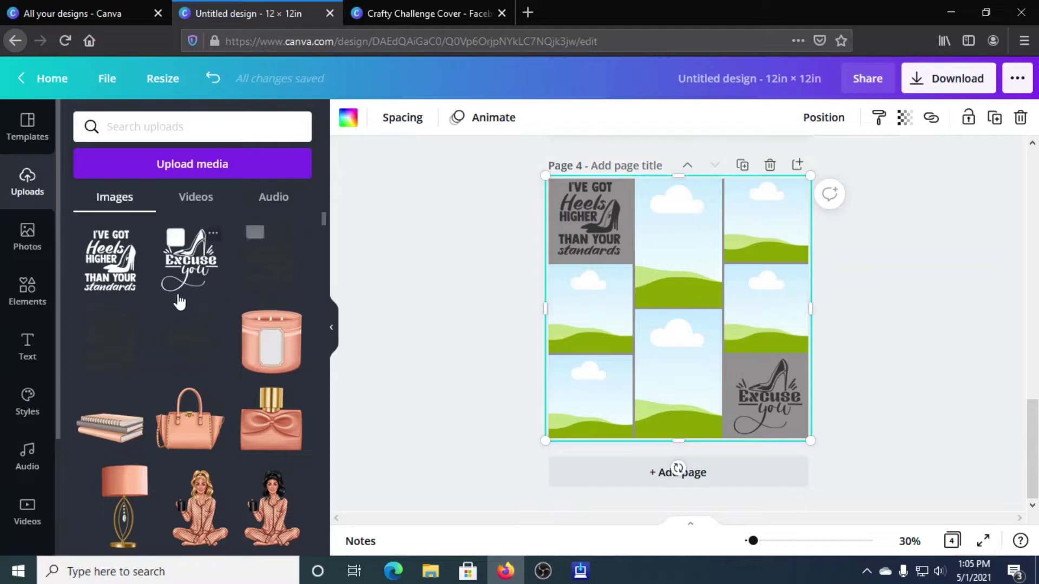
pyautogui.scroll(-2, 174, 325)
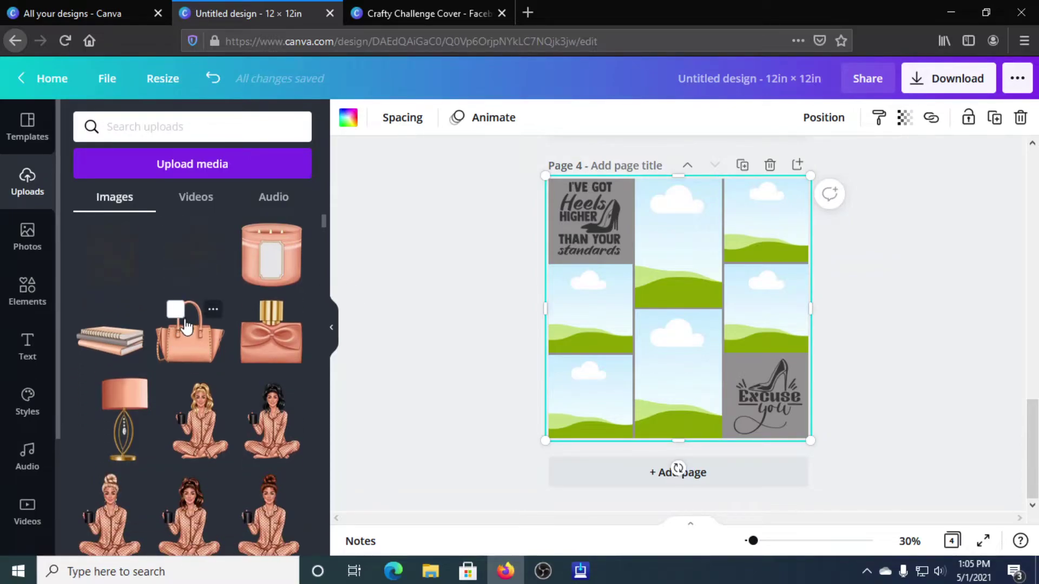
pyautogui.scroll(-10, 192, 323)
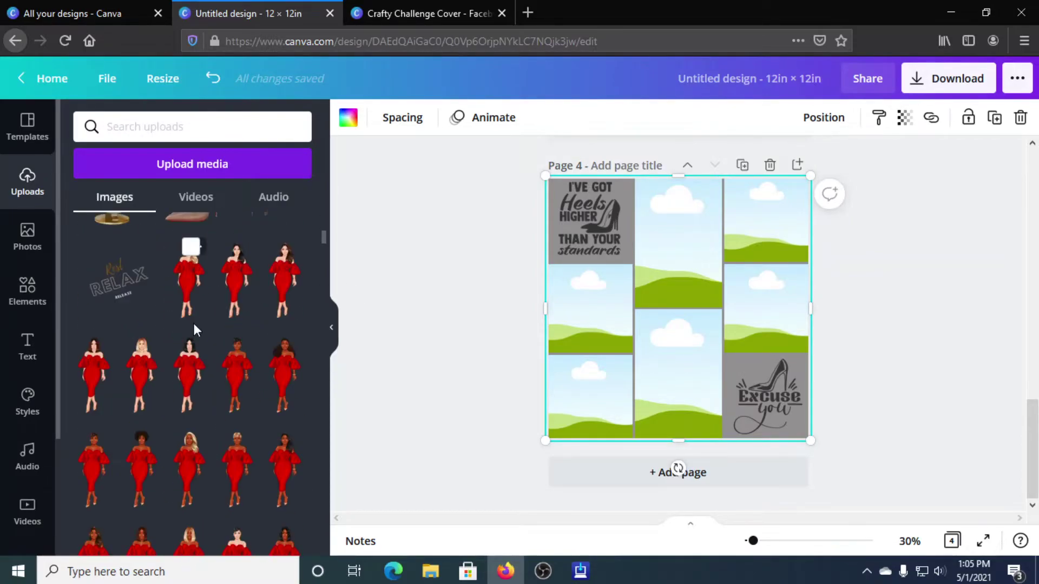
pyautogui.scroll(-10, 196, 335)
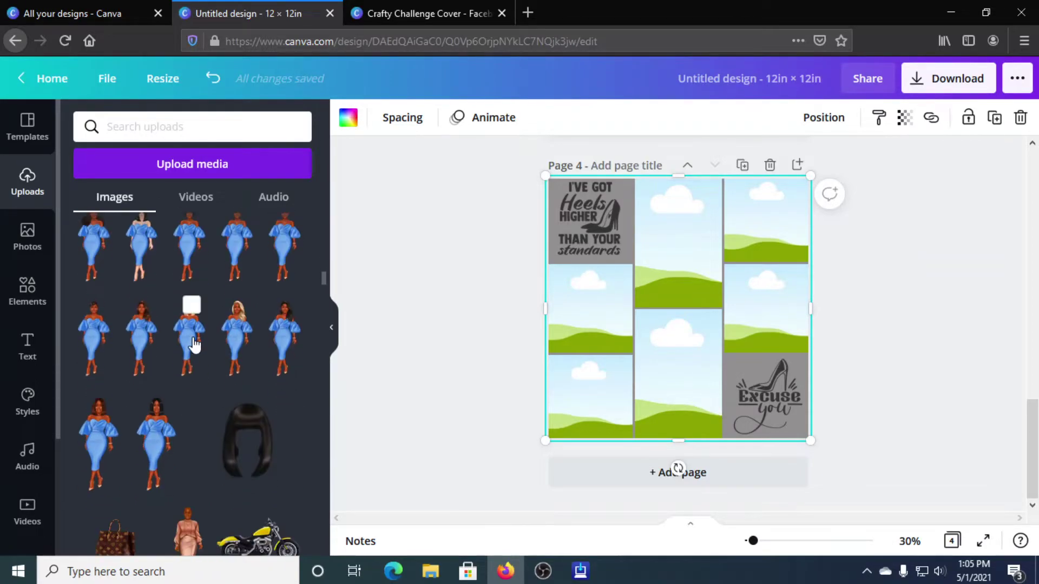
pyautogui.scroll(2, 195, 348)
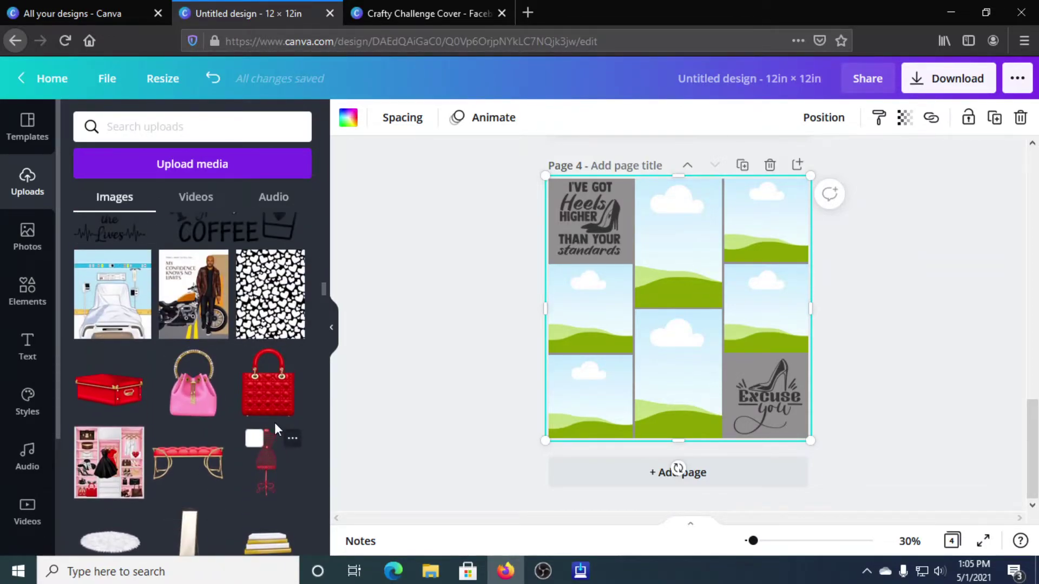
pyautogui.moveTo(268, 381); pyautogui.dragTo(592, 411)
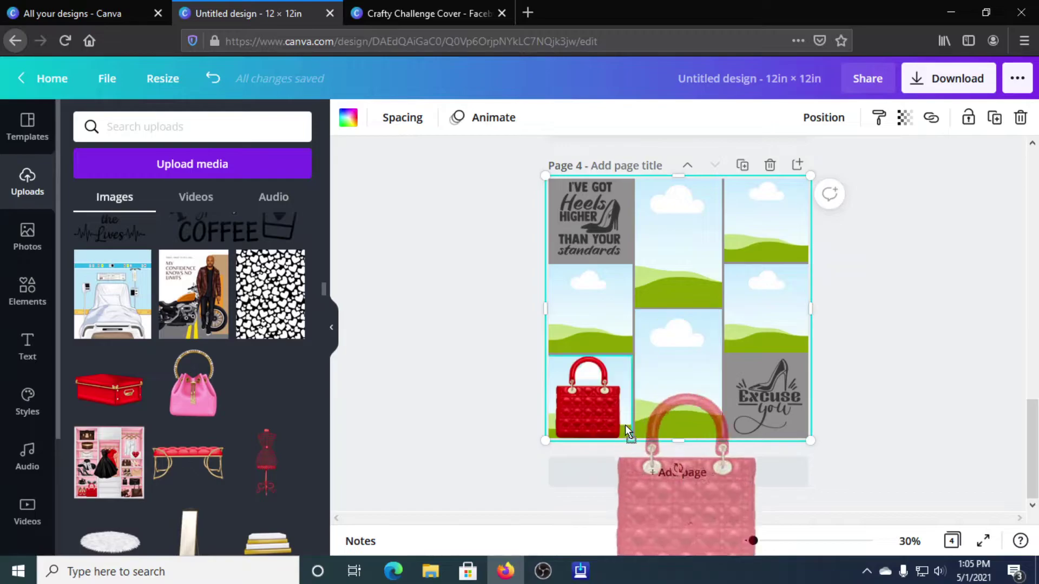
pyautogui.scroll(-10, 238, 360)
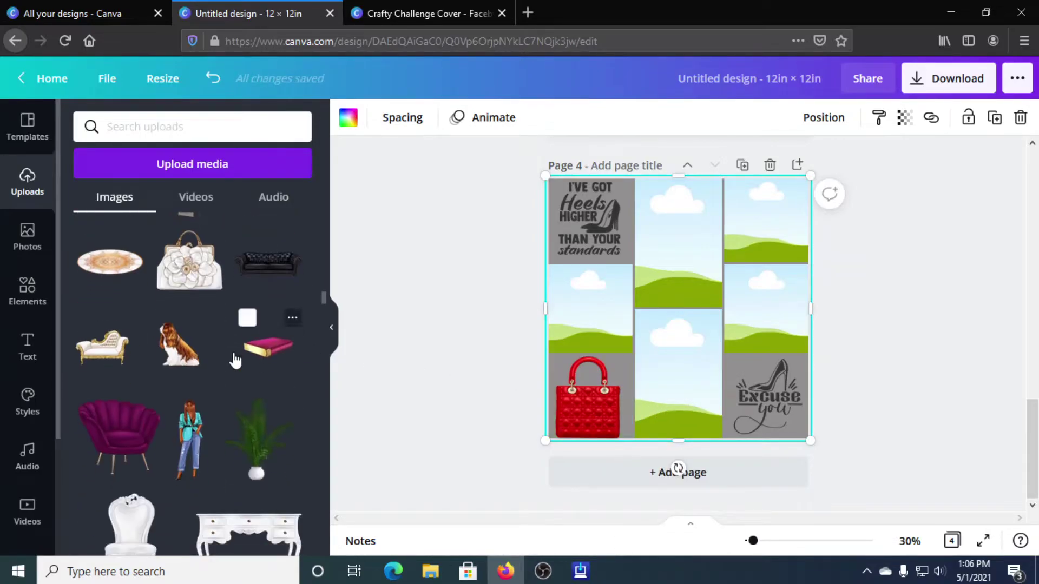
pyautogui.scroll(-15, 235, 361)
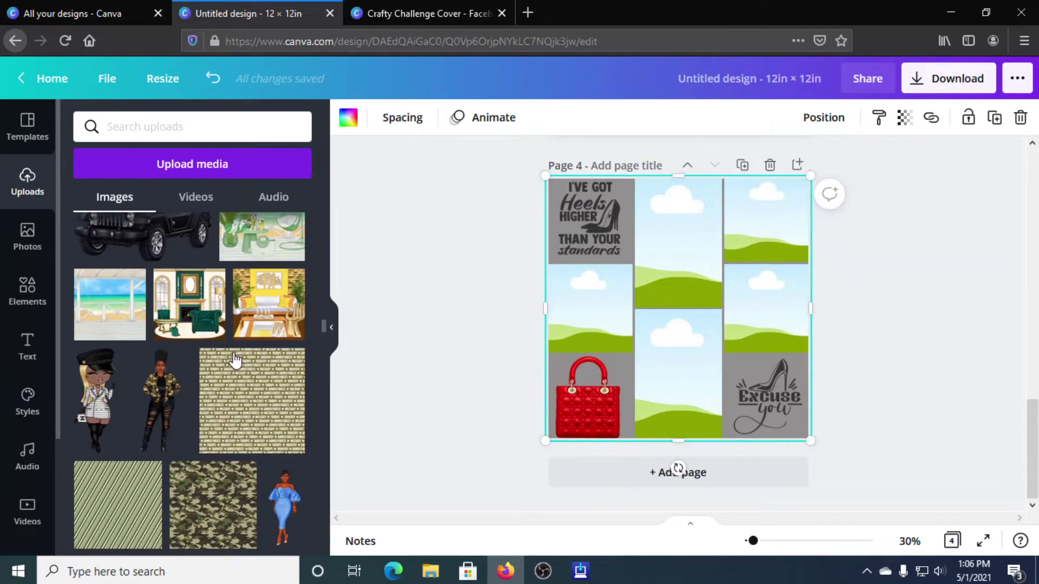
pyautogui.scroll(-15, 235, 361)
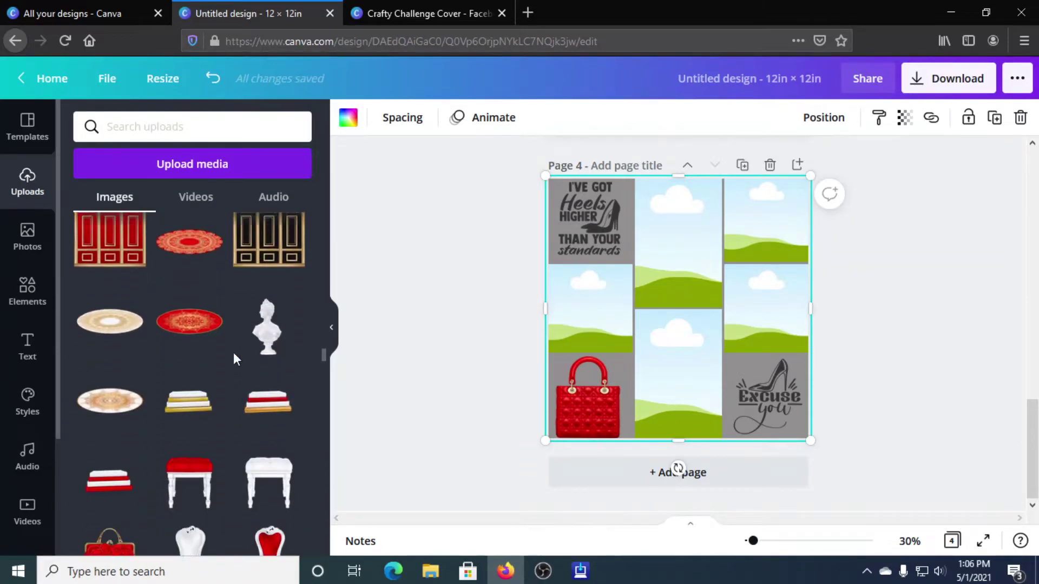
pyautogui.scroll(3, 233, 353)
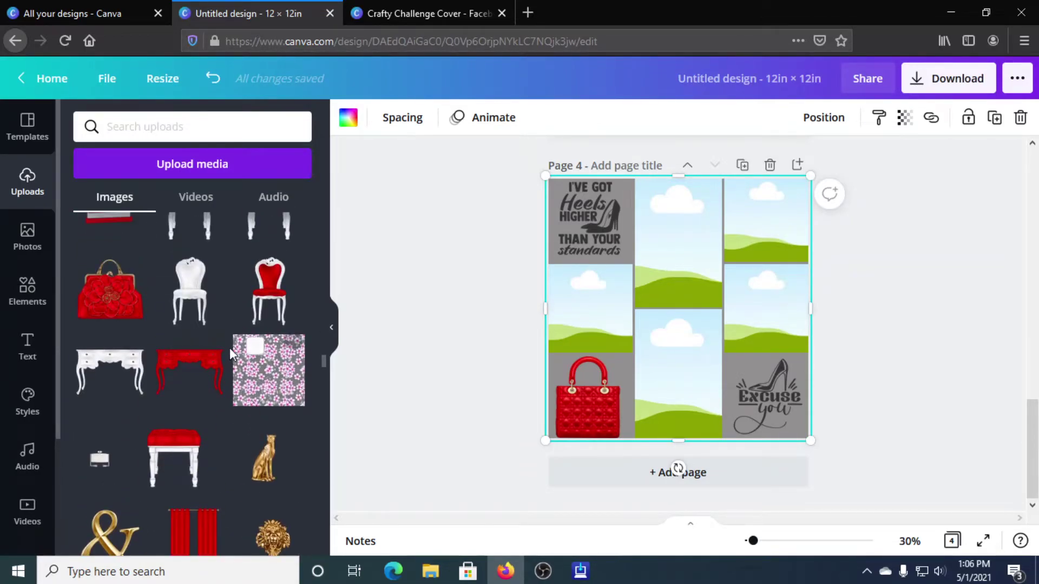
pyautogui.scroll(-3, 209, 357)
pyautogui.scroll(3, 211, 354)
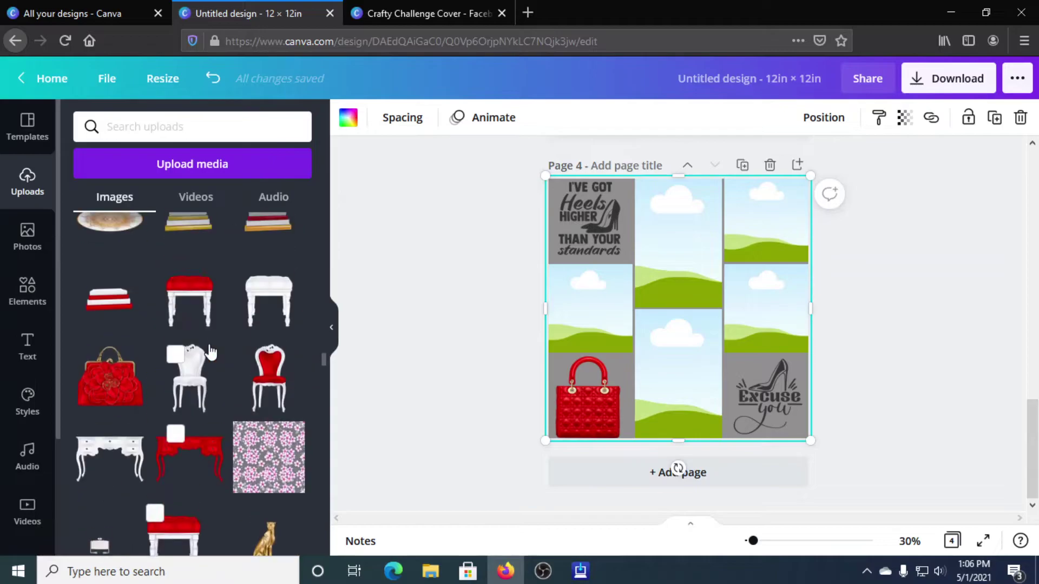
pyautogui.scroll(-8, 212, 350)
pyautogui.scroll(-10, 214, 345)
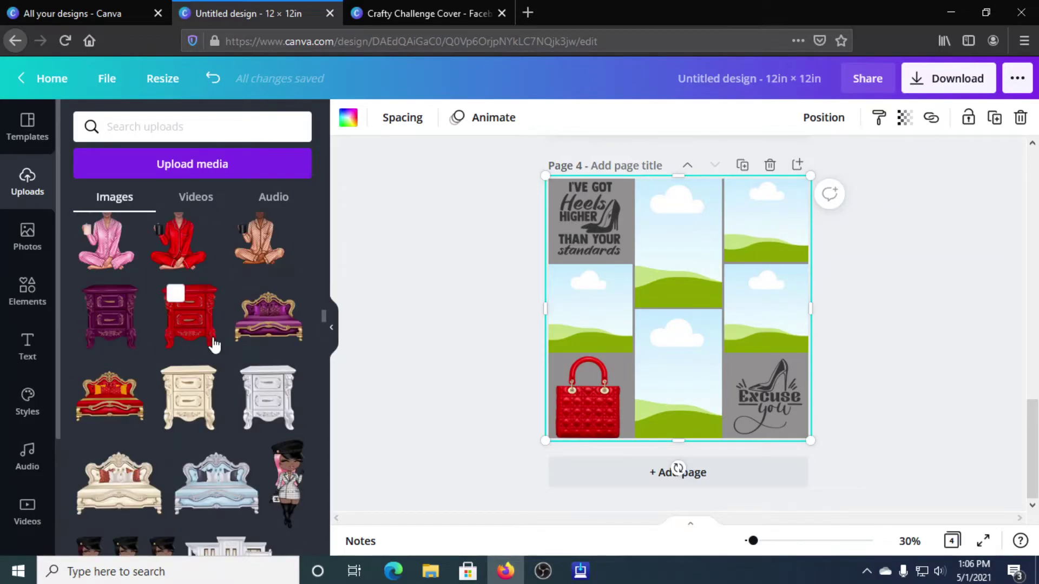
pyautogui.scroll(12, 214, 338)
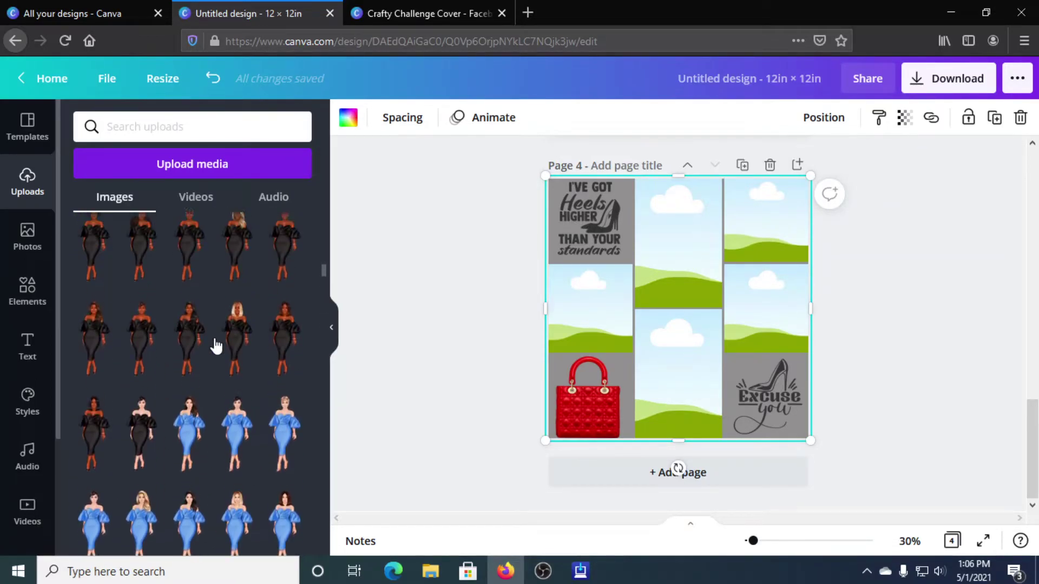
pyautogui.scroll(4, 214, 337)
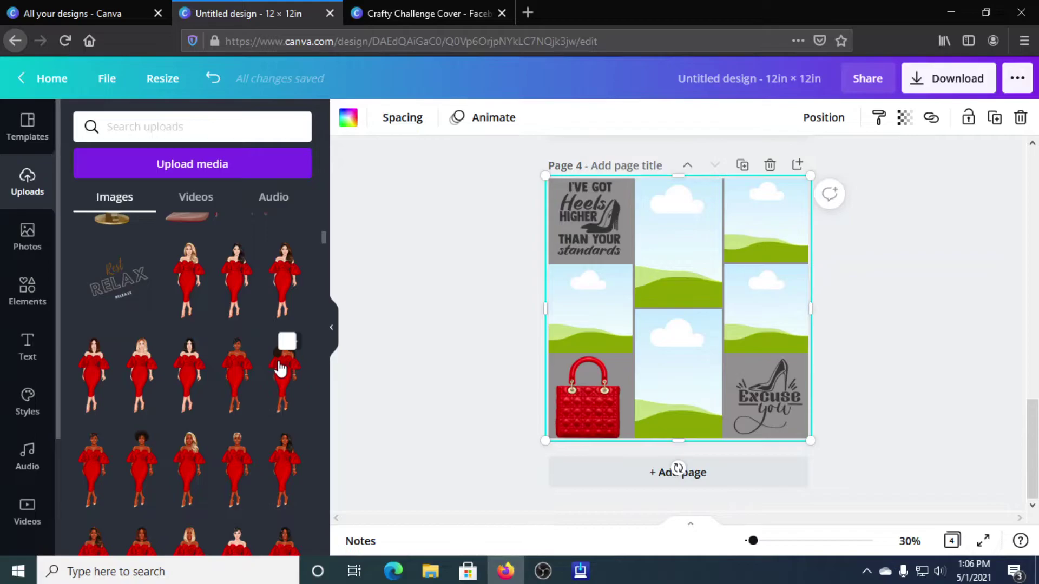
# - Place a red-dress woman in the top-middle cell and adjust her crop
pyautogui.moveTo(281, 368); pyautogui.dragTo(682, 264)
pyautogui.doubleClick(673, 252)
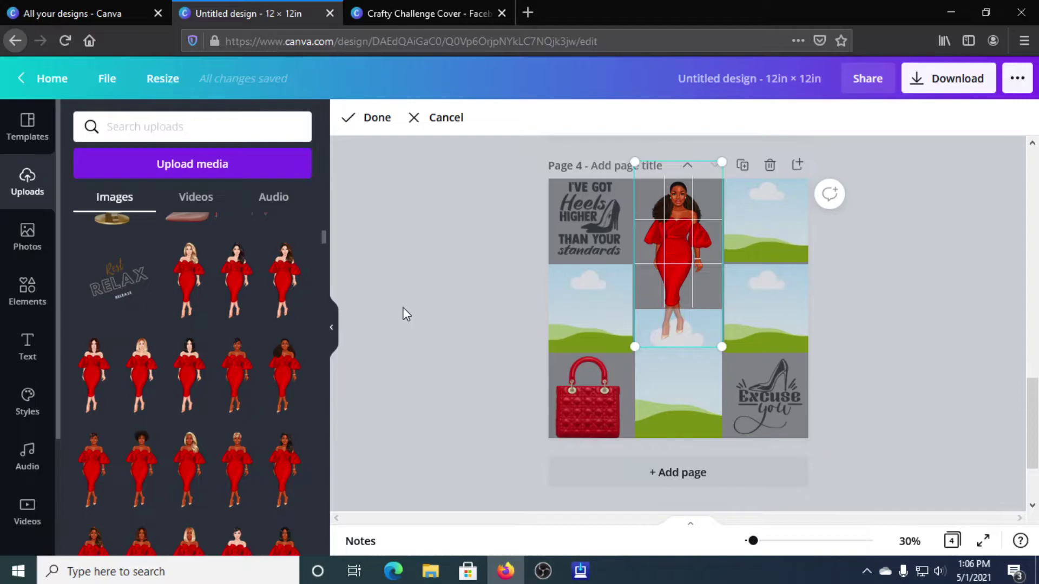
pyautogui.click(406, 313)
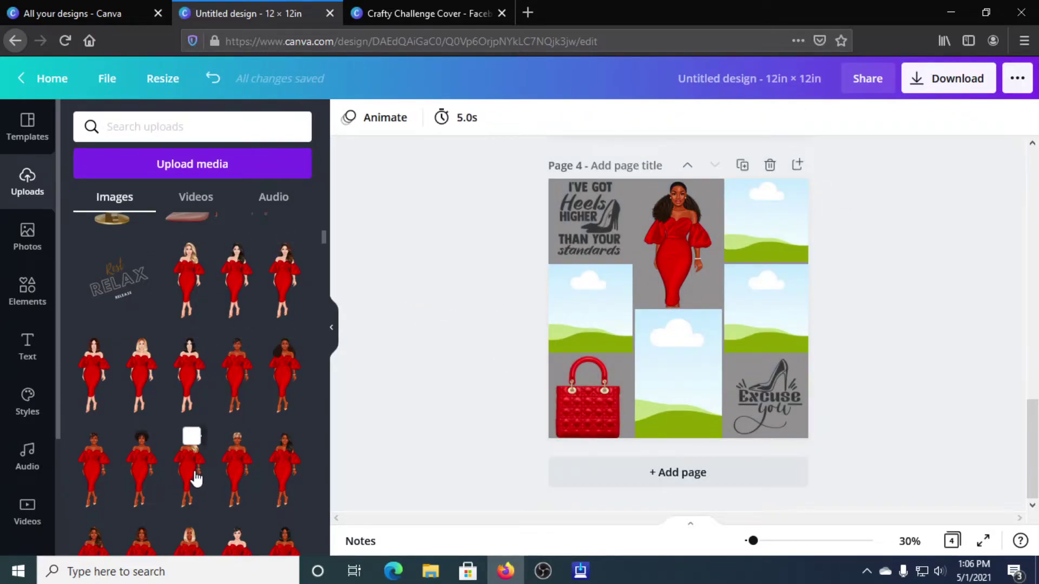
# - Place the blonde red-dress woman in the bottom-middle cell and reposition her within the crop
pyautogui.scroll(-3, 189, 477)
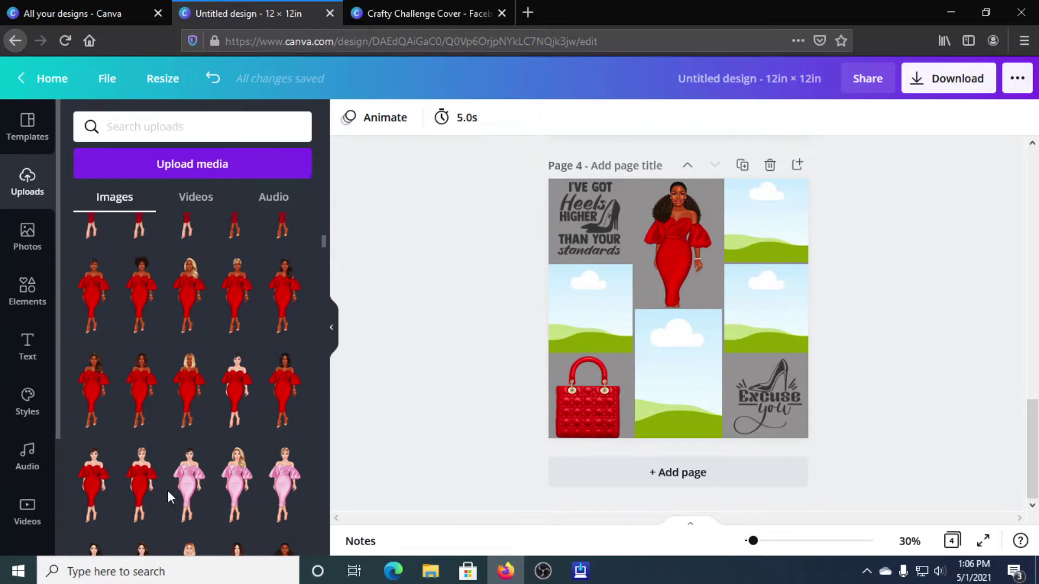
pyautogui.scroll(2, 166, 487)
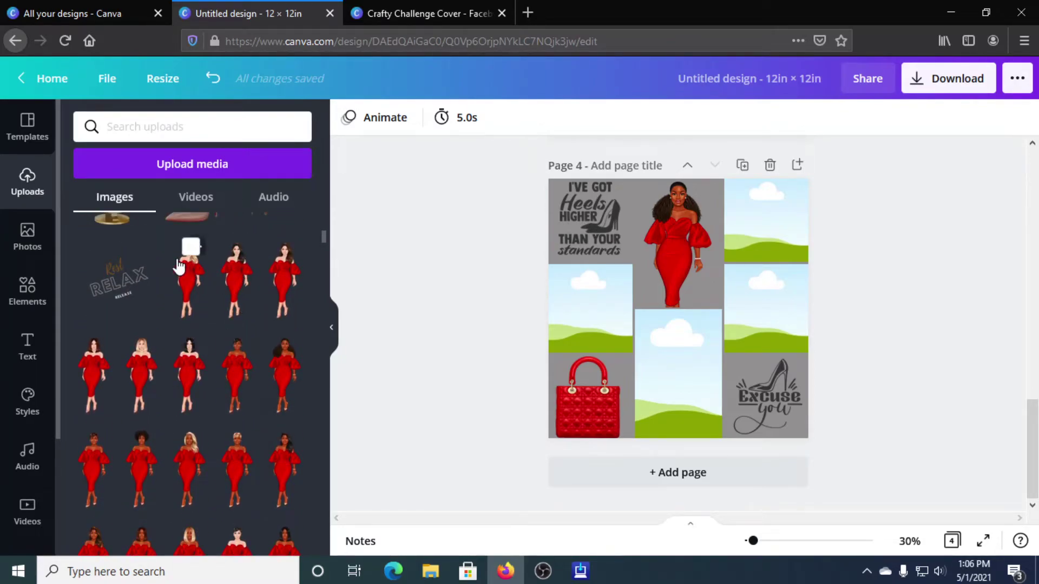
pyautogui.moveTo(181, 260); pyautogui.dragTo(685, 387)
pyautogui.doubleClick(680, 367)
pyautogui.click(486, 380)
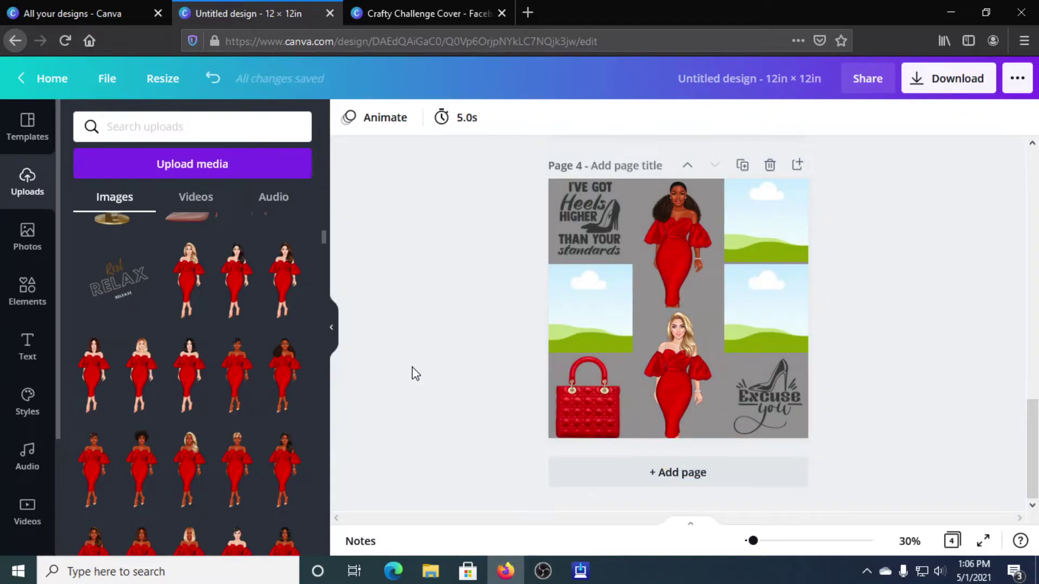
# - Put the red perfume right-middle, the red chain bag top-right and the red heel left-middle
pyautogui.scroll(-10, 232, 342)
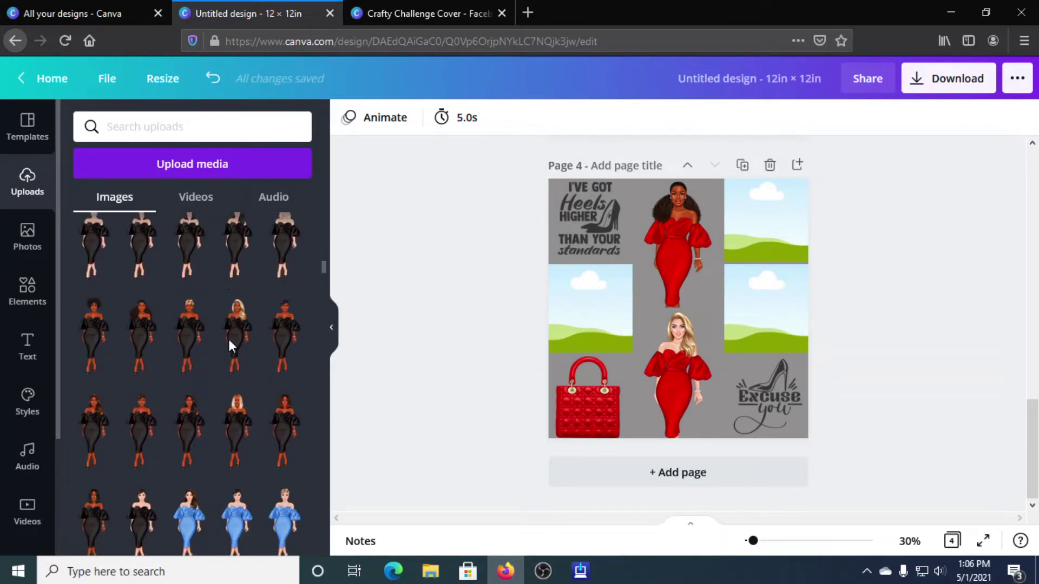
pyautogui.scroll(-10, 230, 341)
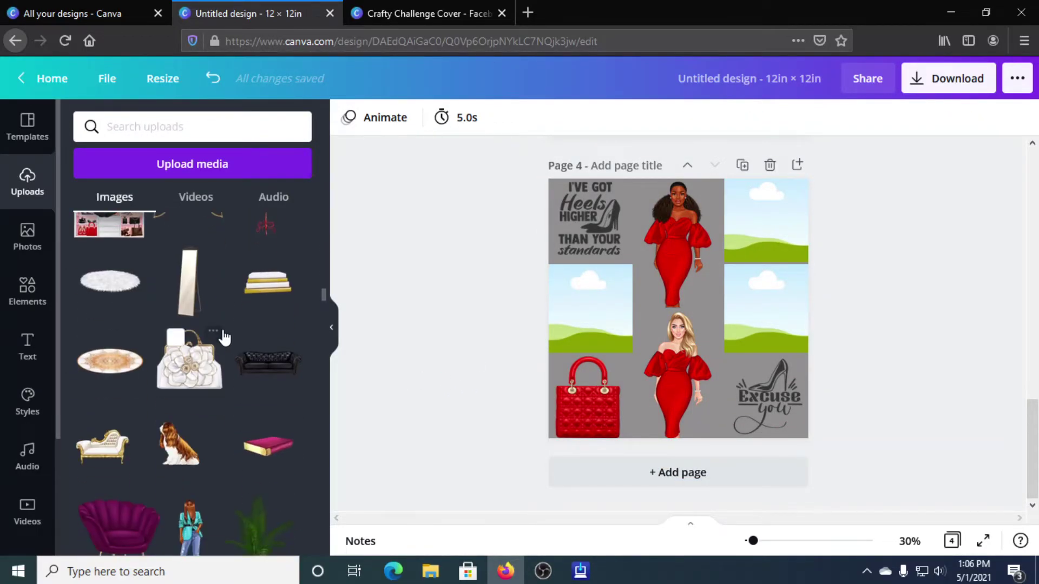
pyautogui.scroll(-10, 225, 337)
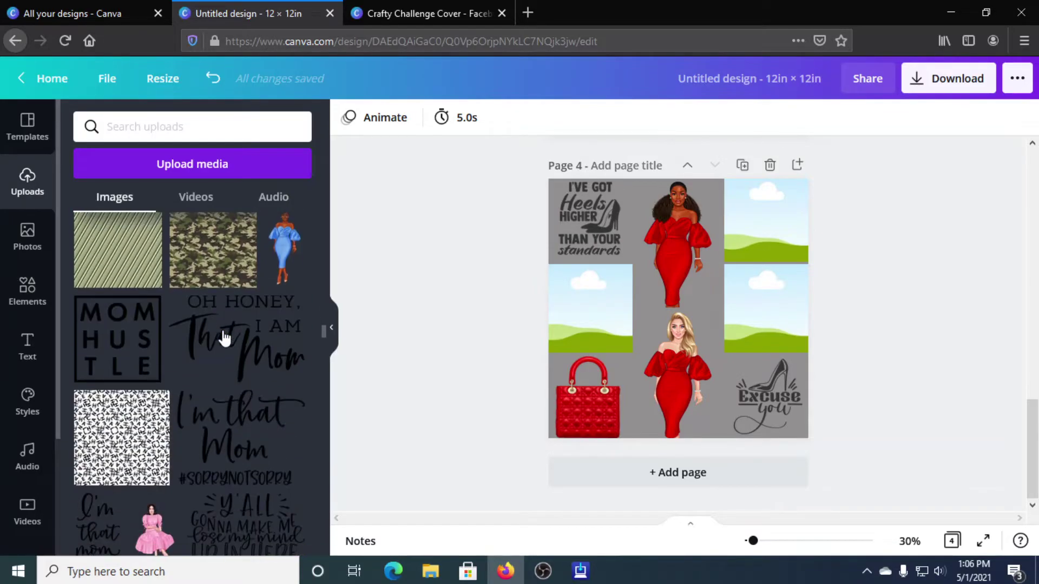
pyautogui.scroll(-5, 225, 338)
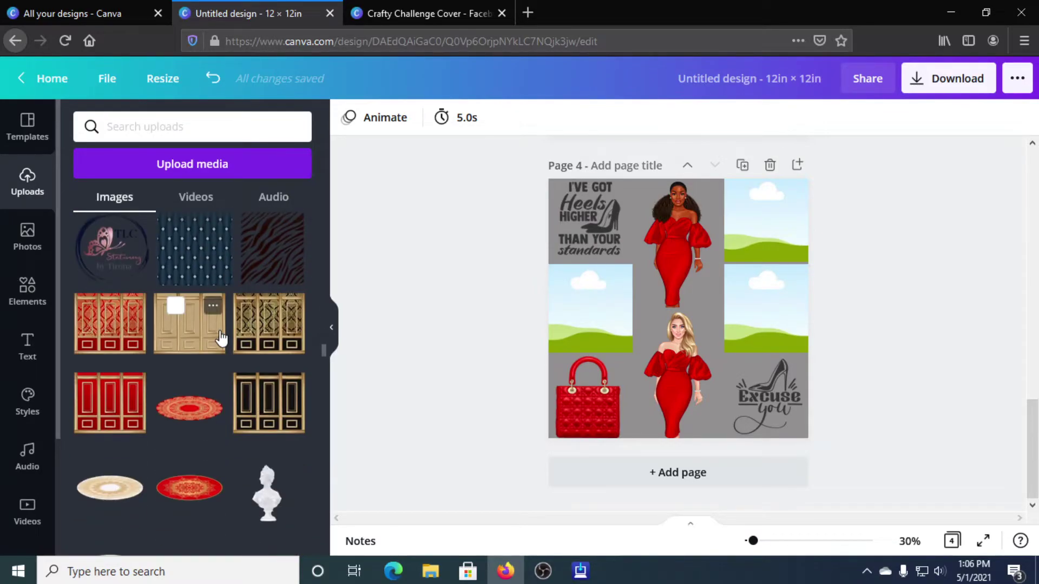
pyautogui.scroll(-10, 220, 333)
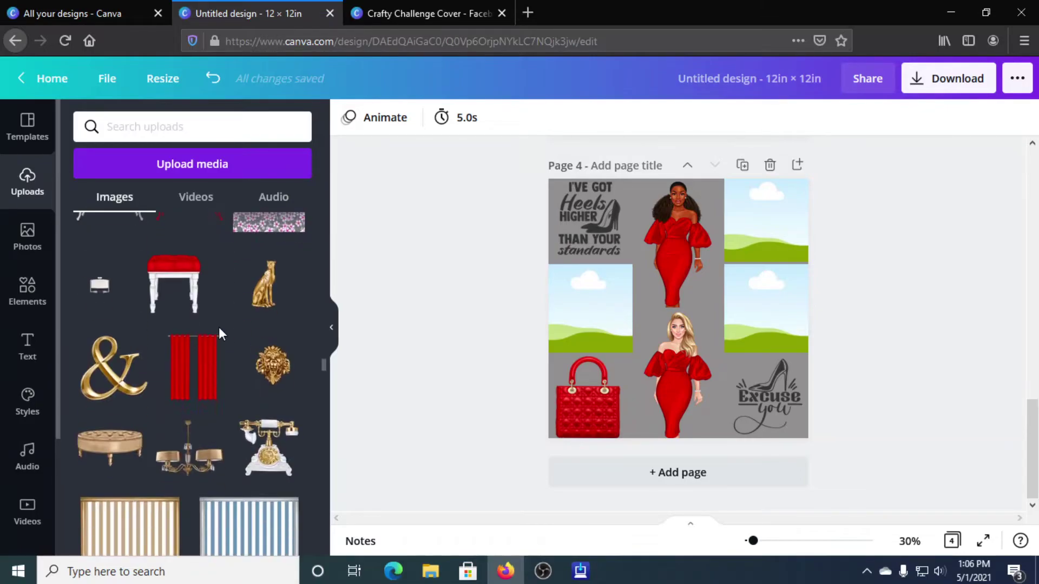
pyautogui.scroll(-5, 219, 331)
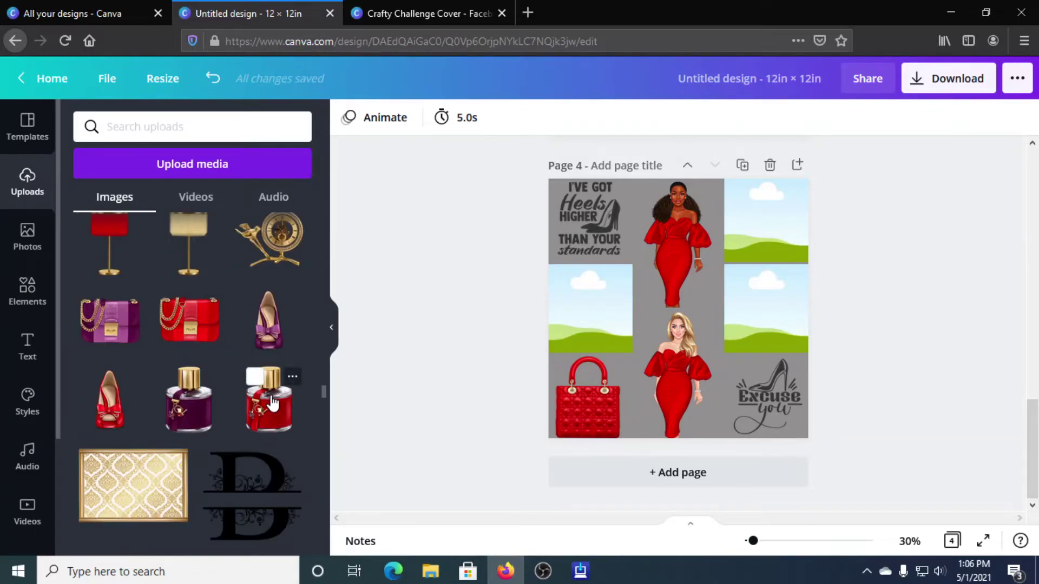
pyautogui.moveTo(272, 403); pyautogui.dragTo(757, 335)
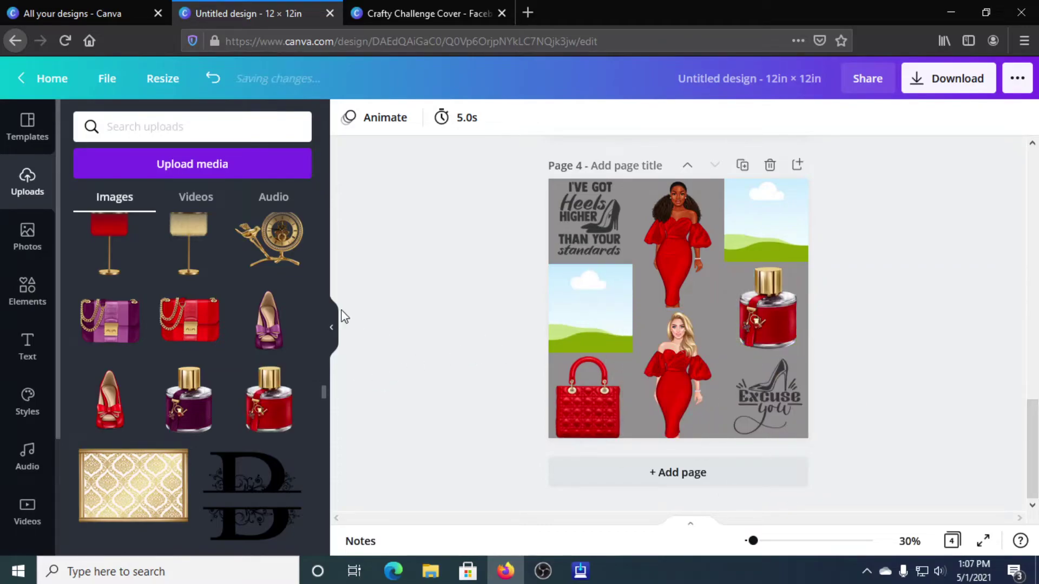
pyautogui.moveTo(192, 320); pyautogui.dragTo(765, 219)
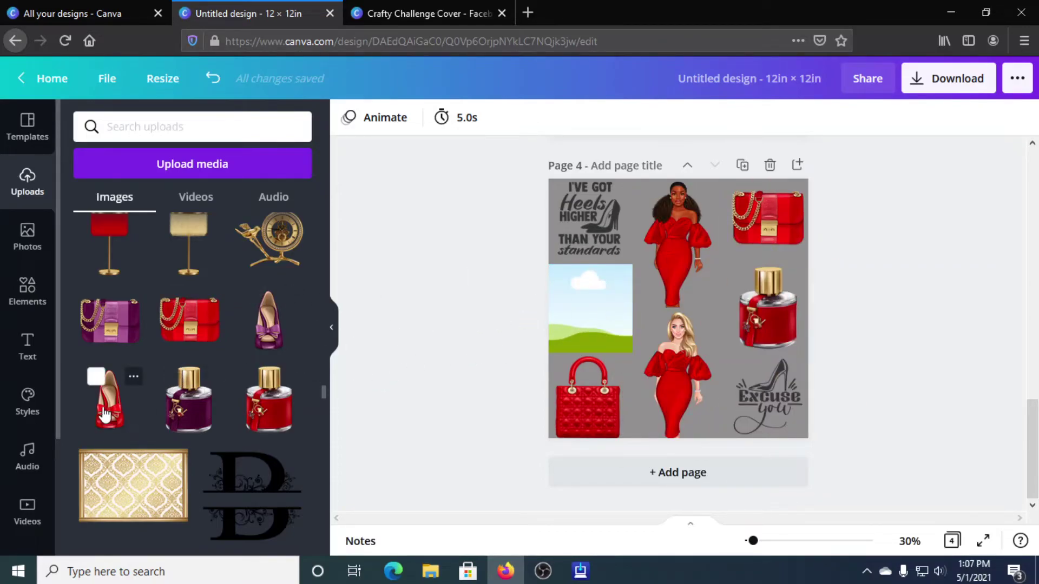
pyautogui.moveTo(105, 414); pyautogui.dragTo(563, 336)
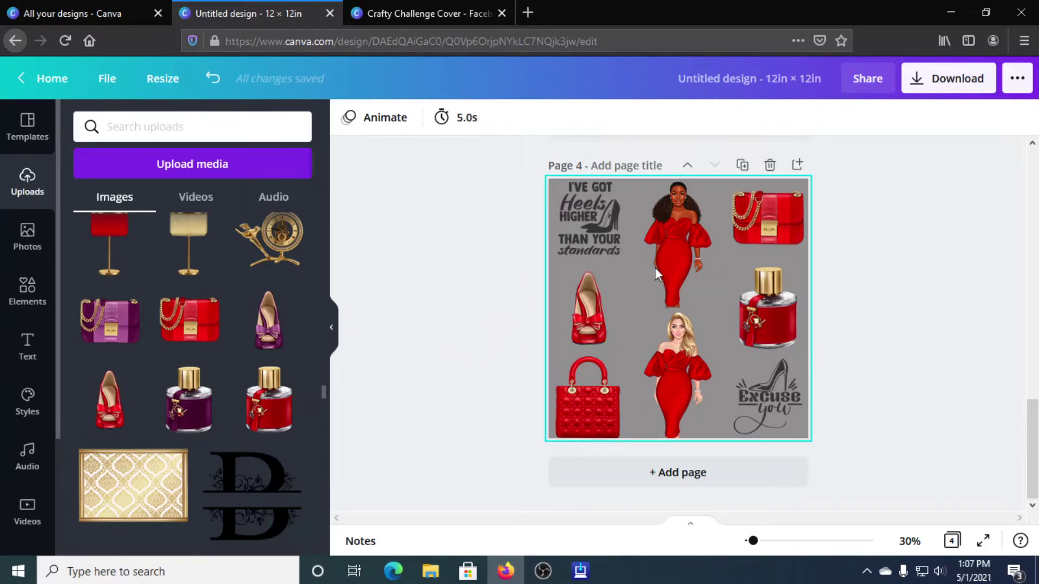
# - Nudge the grid's left, bottom and right edges slightly inward
pyautogui.click(697, 216)
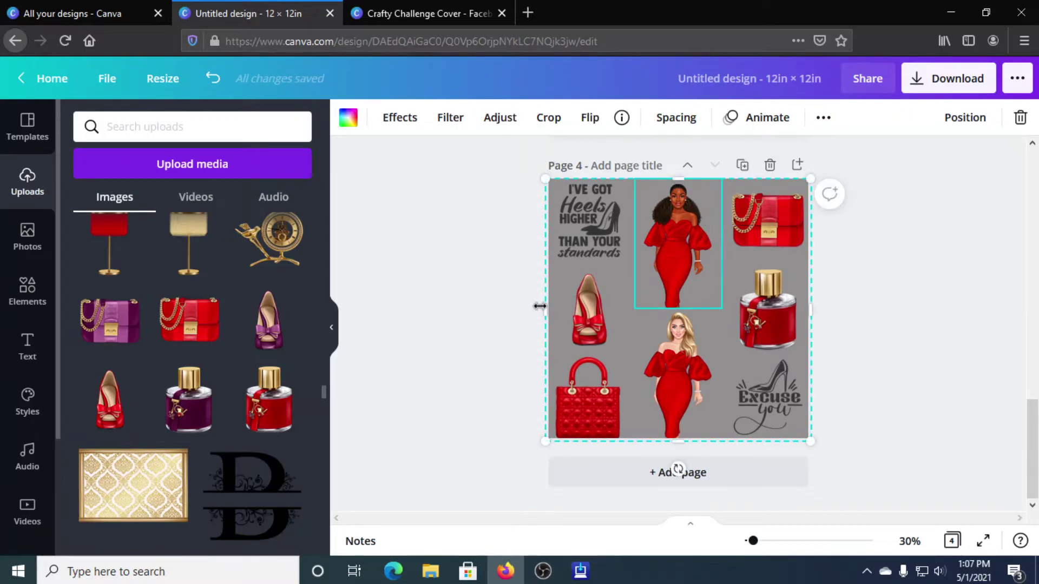
pyautogui.moveTo(546, 317); pyautogui.dragTo(550, 318)
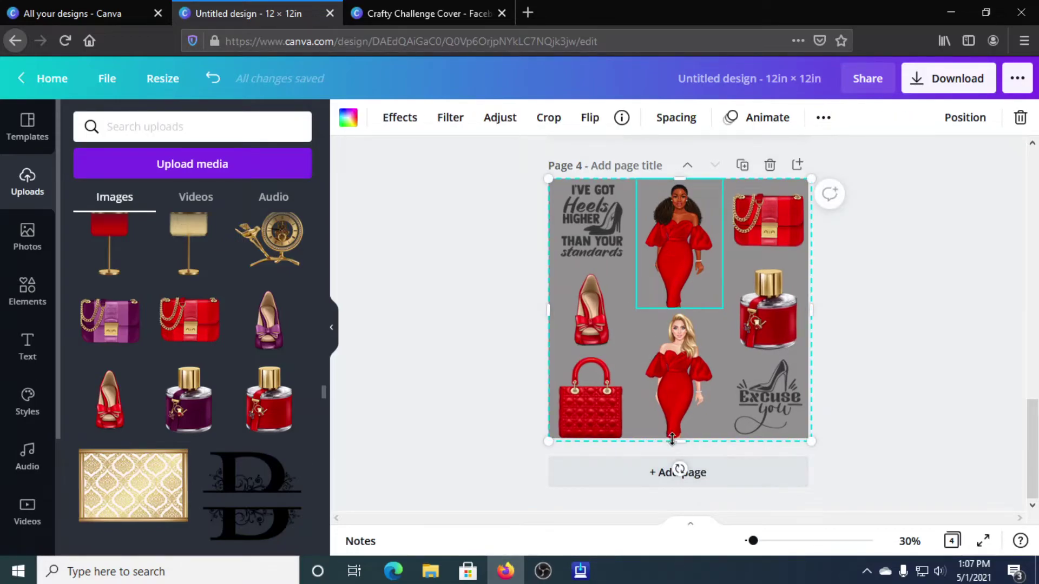
pyautogui.moveTo(677, 441); pyautogui.dragTo(677, 438)
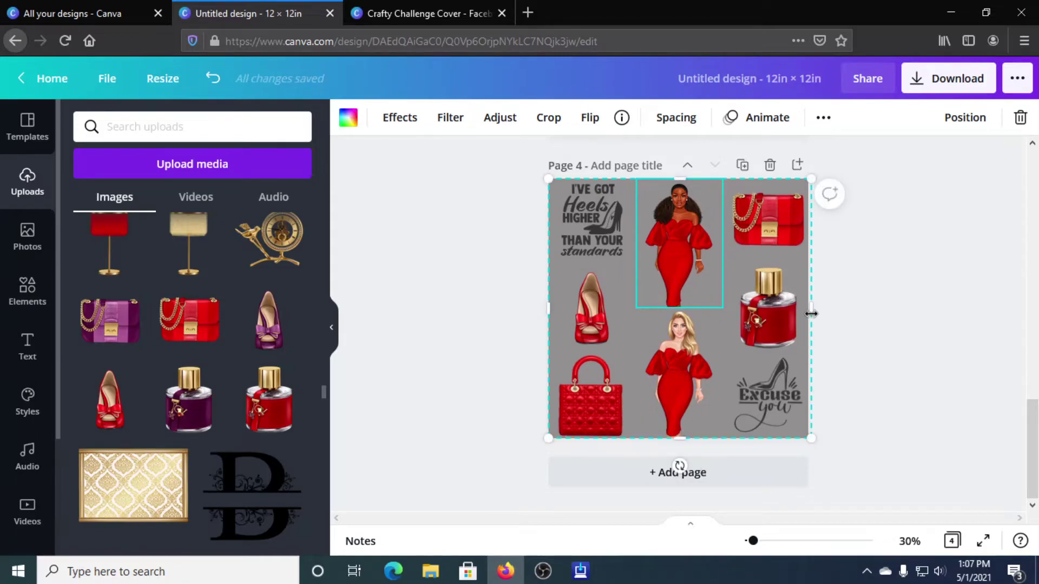
pyautogui.moveTo(811, 313); pyautogui.dragTo(808, 313)
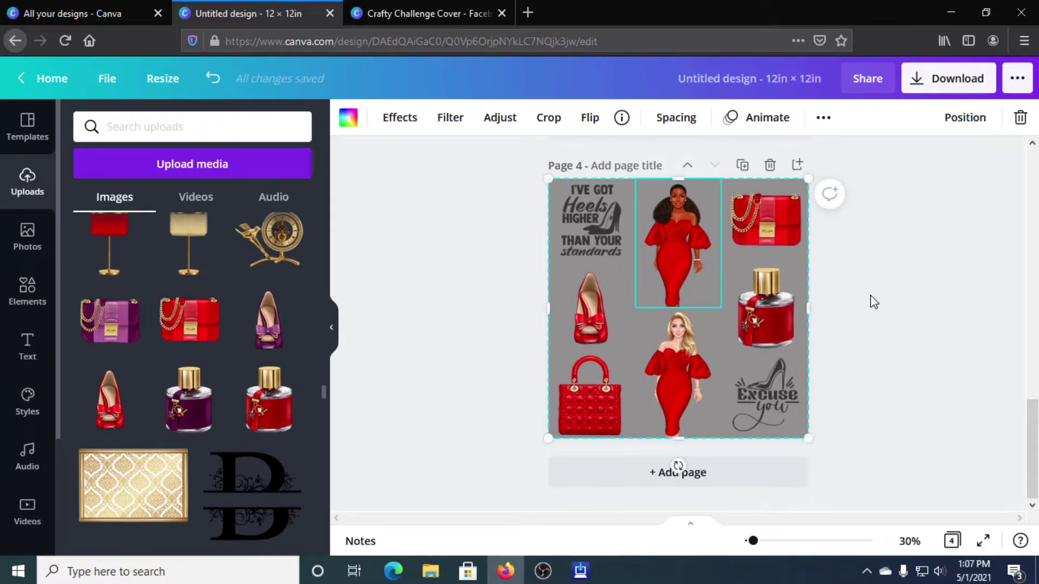
pyautogui.click(825, 384)
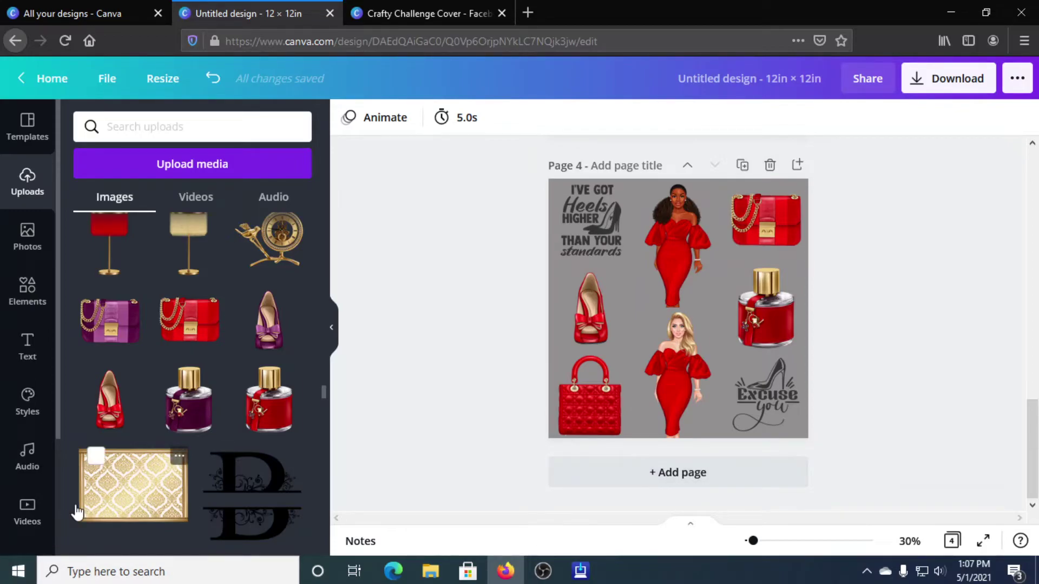
# - Shrink the whole filled grid to about 6.4 x 6.4 in the top-left corner
pyautogui.click(797, 436)
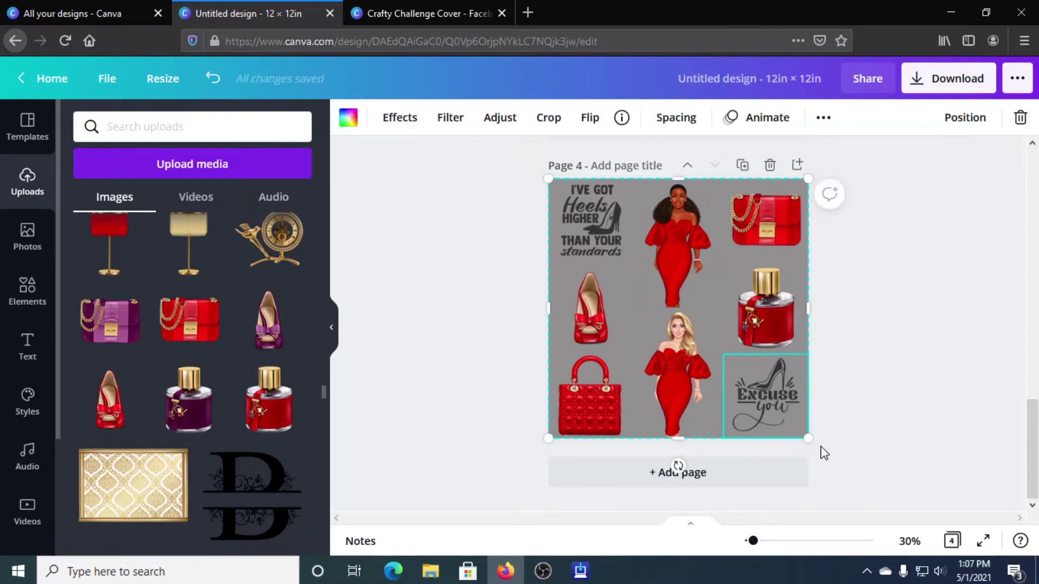
pyautogui.moveTo(809, 437); pyautogui.dragTo(658, 285)
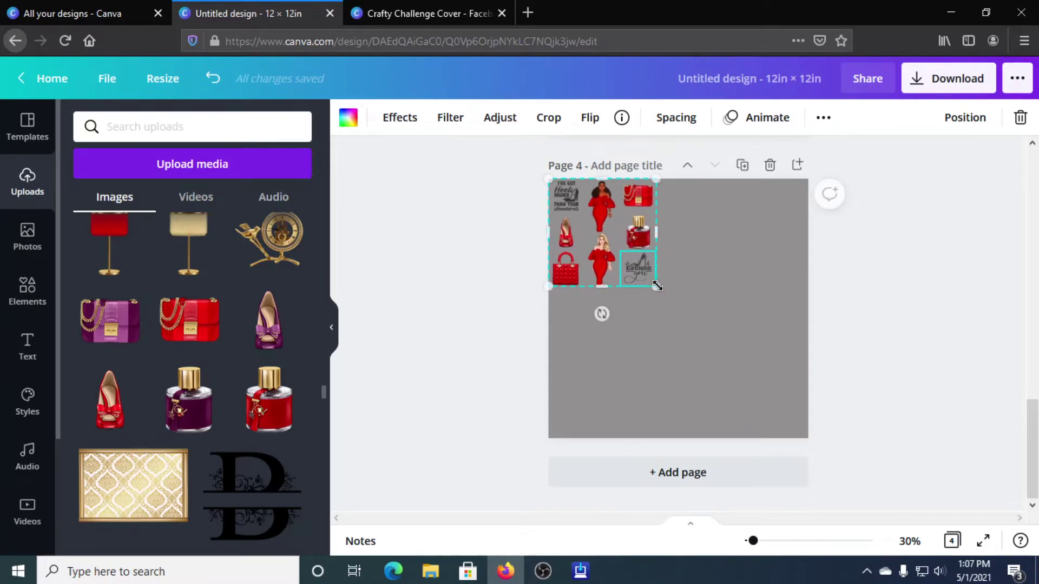
pyautogui.click(686, 416)
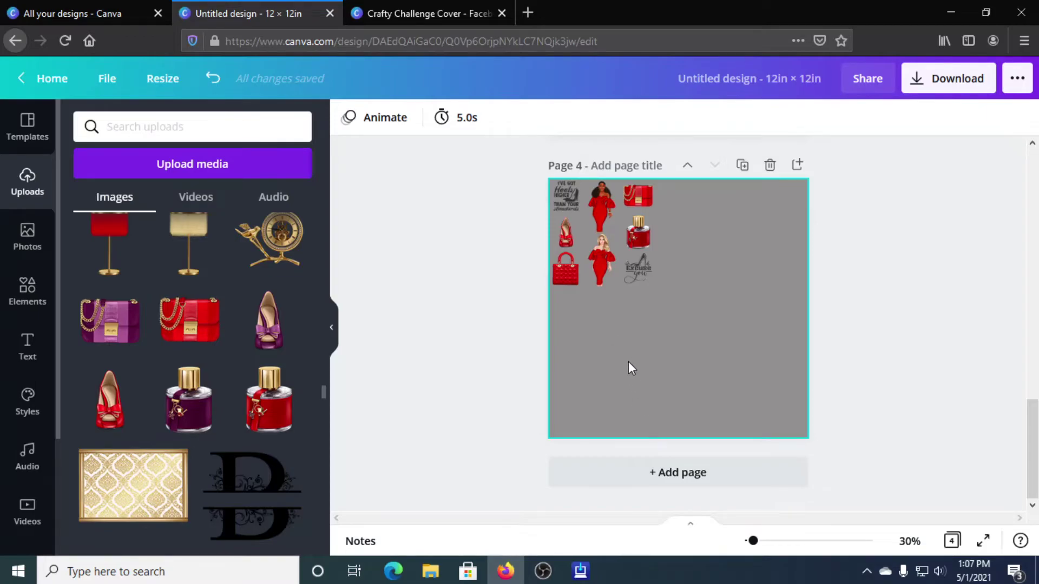
# - Try yellow polka-dot, pale yellow small-dot and lavender pattern backgrounds on page 4
pyautogui.click(610, 378)
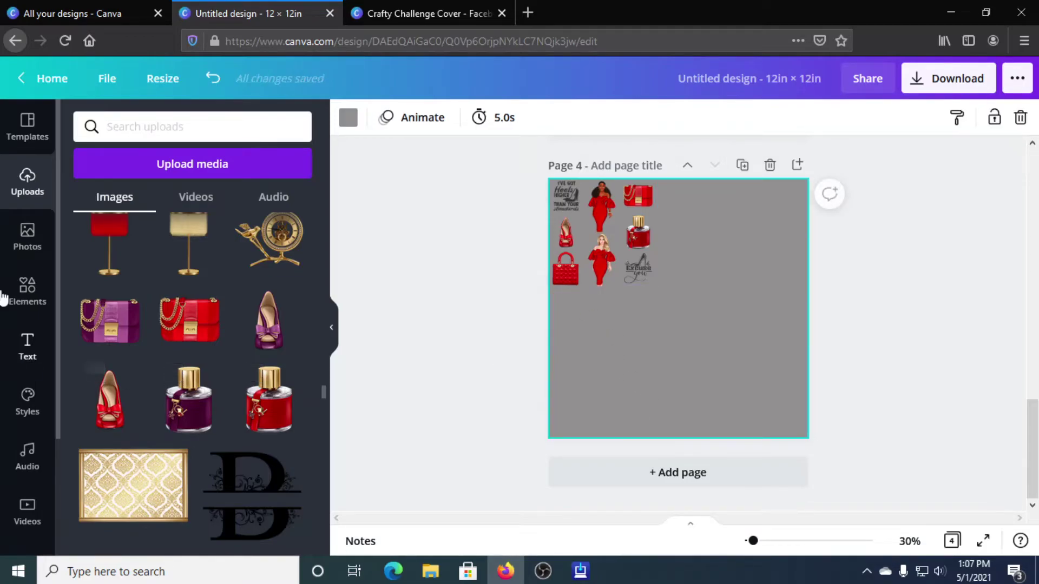
pyautogui.scroll(-3, 49, 403)
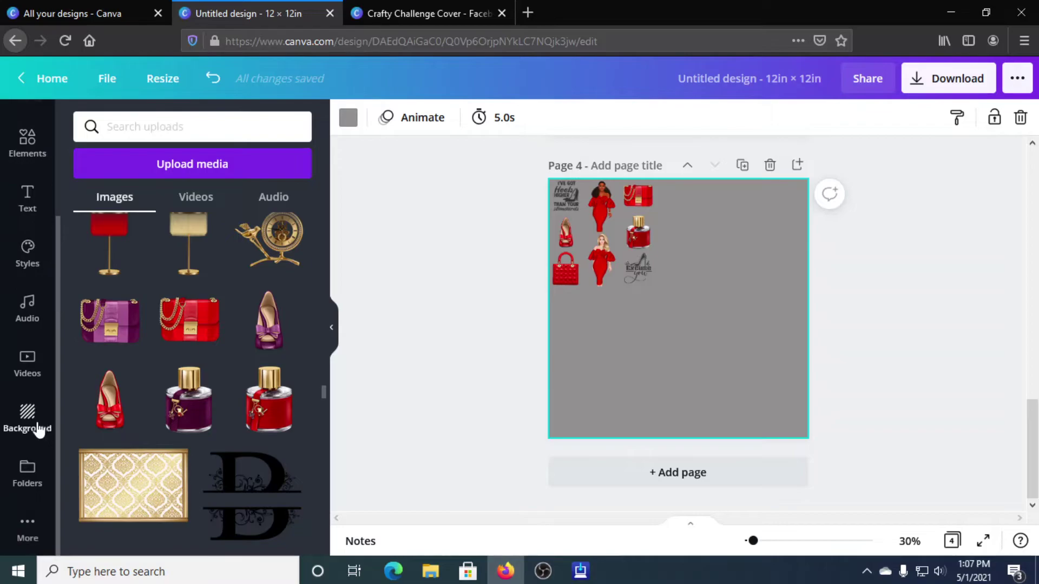
pyautogui.click(29, 427)
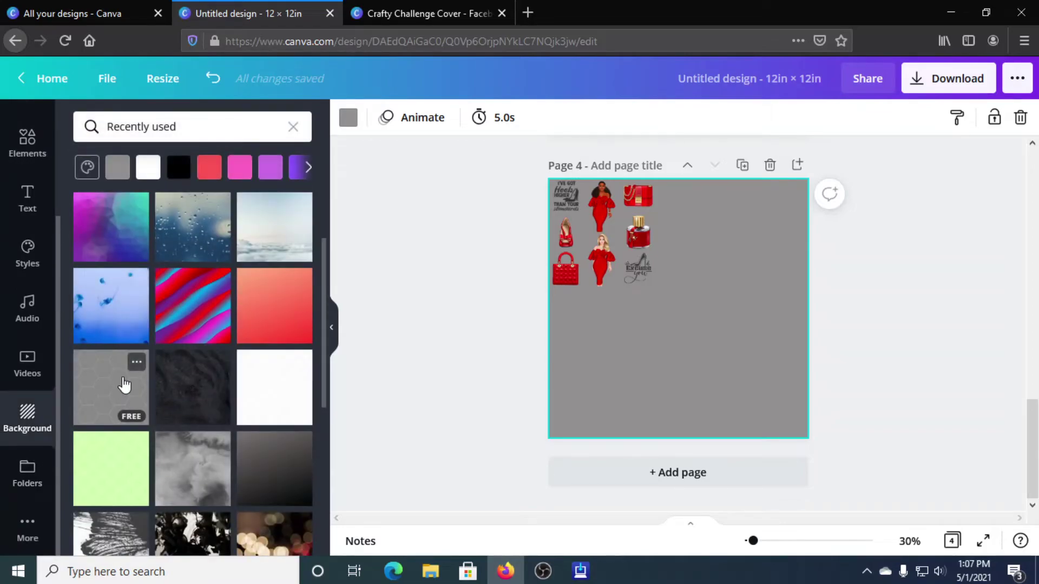
pyautogui.scroll(-6, 181, 374)
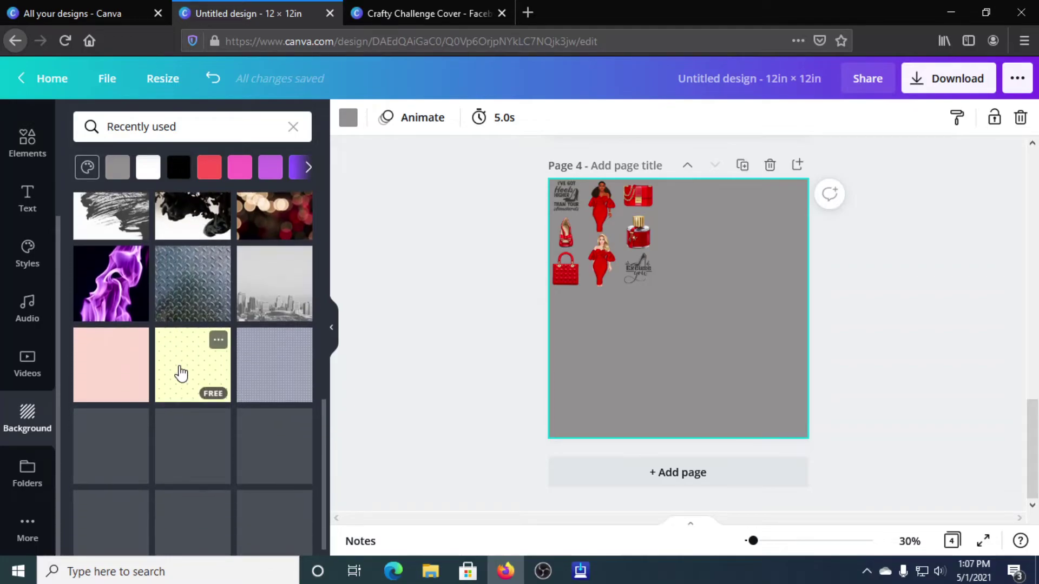
pyautogui.scroll(-1, 181, 374)
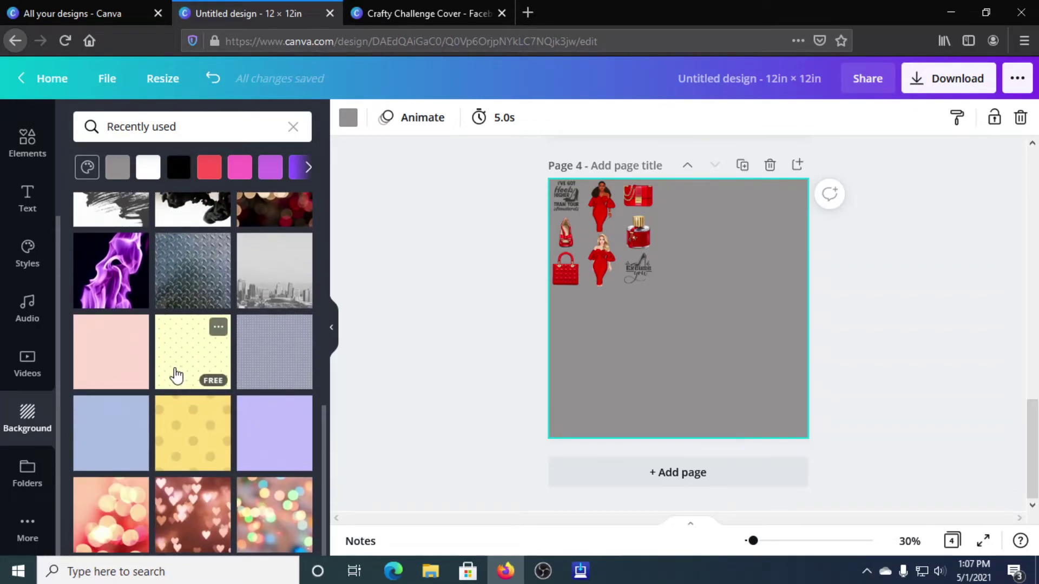
pyautogui.click(170, 429)
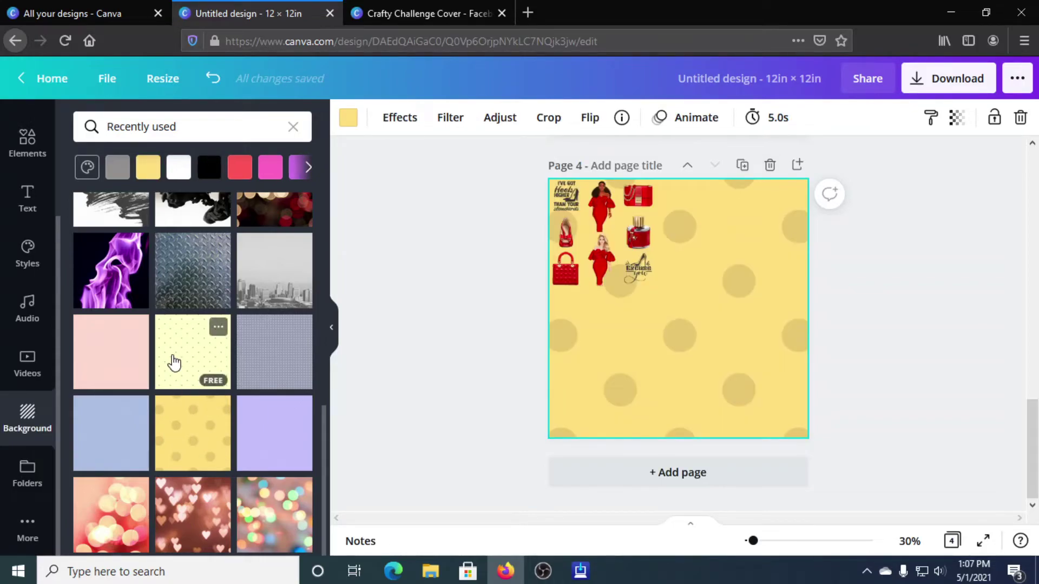
pyautogui.click(171, 360)
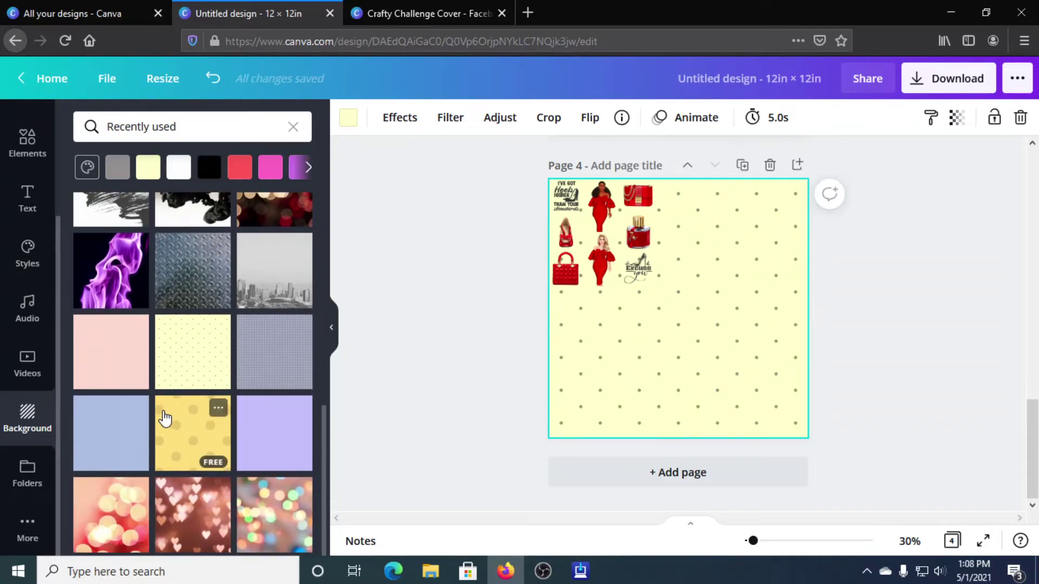
pyautogui.click(296, 436)
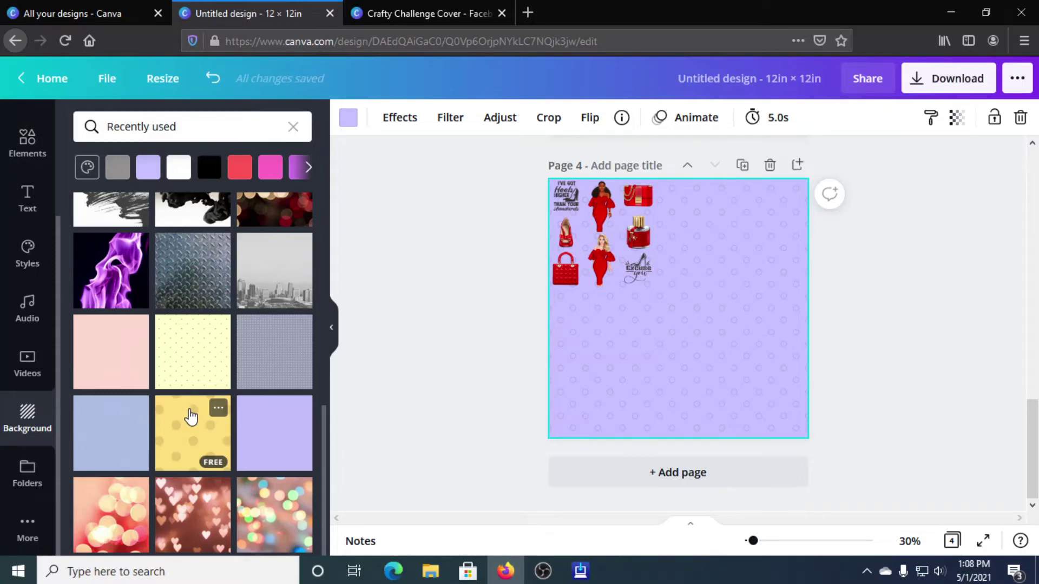
# - Apply the grey polka-dot background and lighten its colour to light grey
pyautogui.scroll(3, 190, 418)
pyautogui.scroll(-3, 190, 417)
pyautogui.scroll(3, 196, 407)
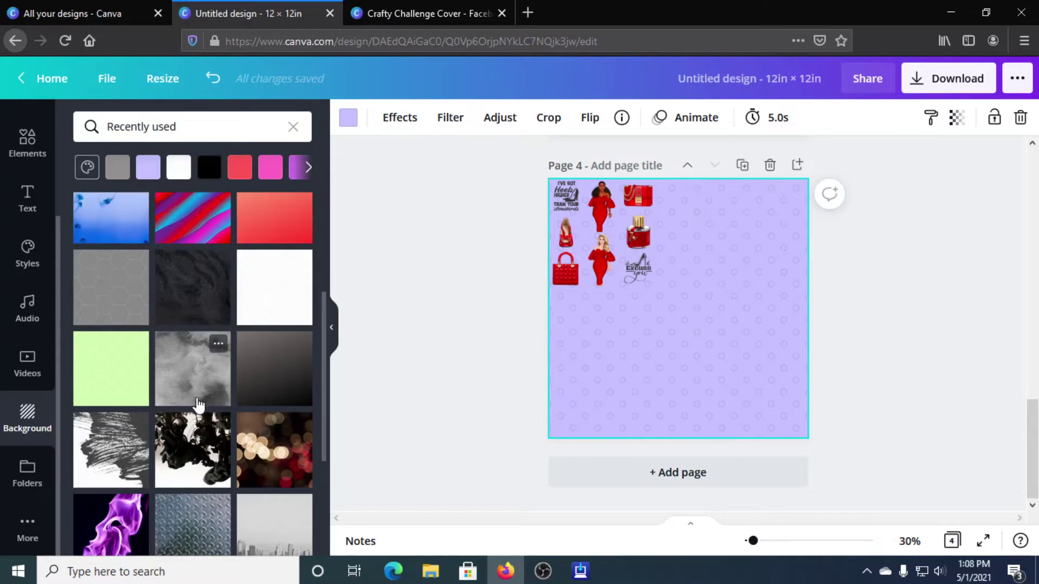
pyautogui.scroll(3, 198, 403)
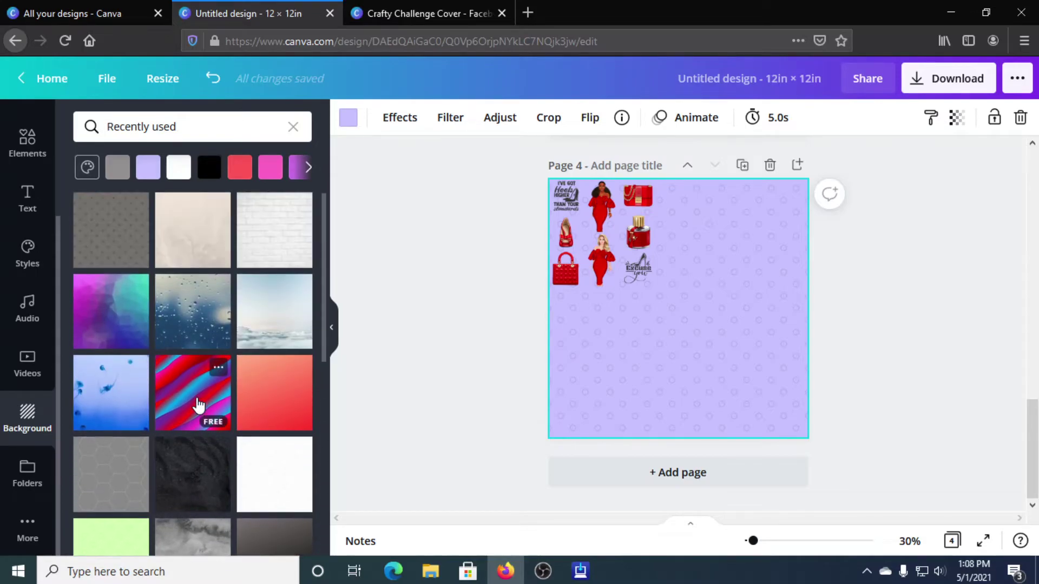
pyautogui.click(122, 264)
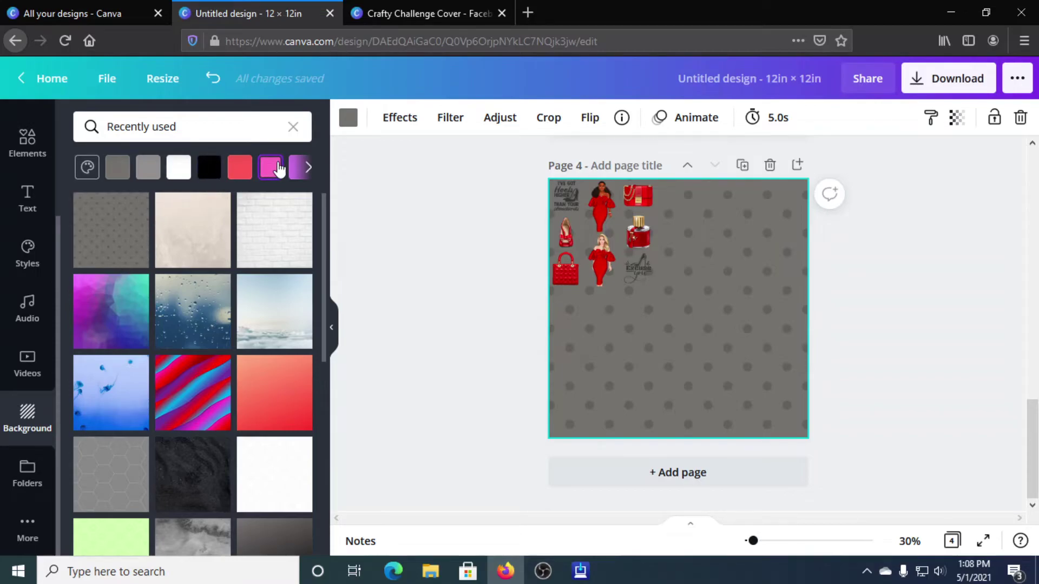
pyautogui.click(349, 119)
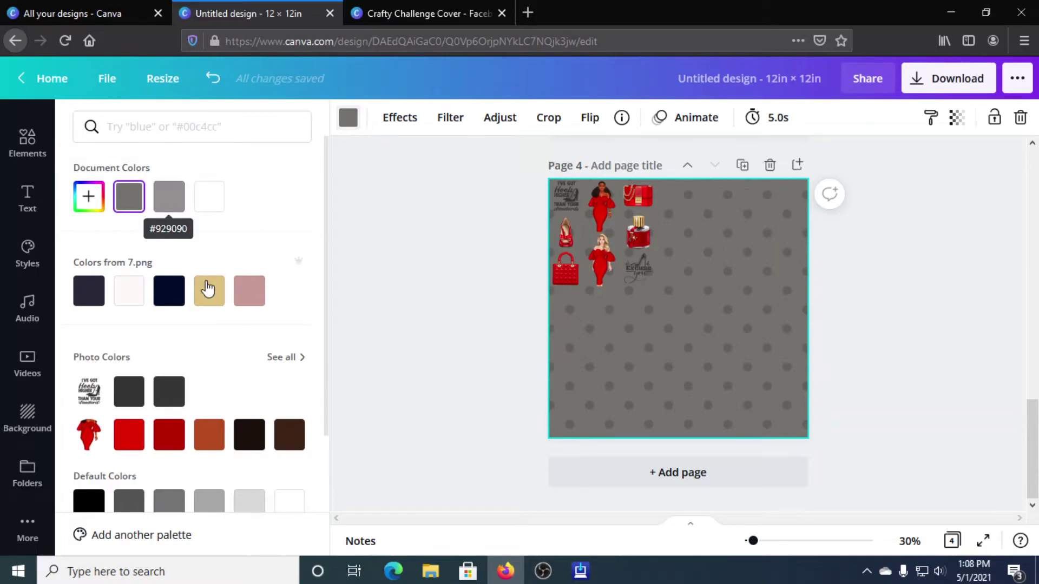
pyautogui.click(249, 506)
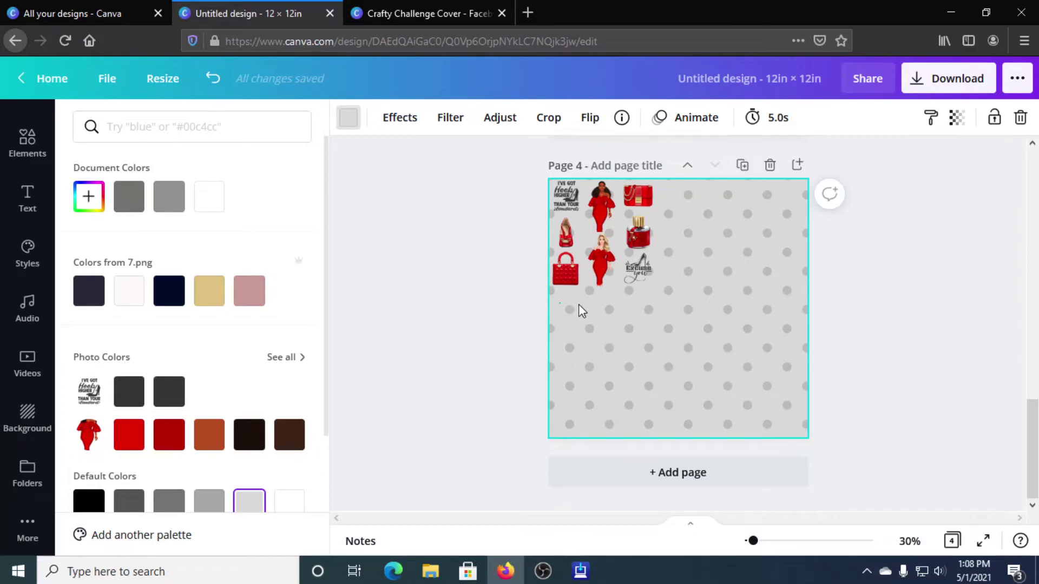
# - Rotate the nine red images about -11° and add two copies extending the angled row rightward
pyautogui.moveTo(579, 307); pyautogui.dragTo(657, 180)
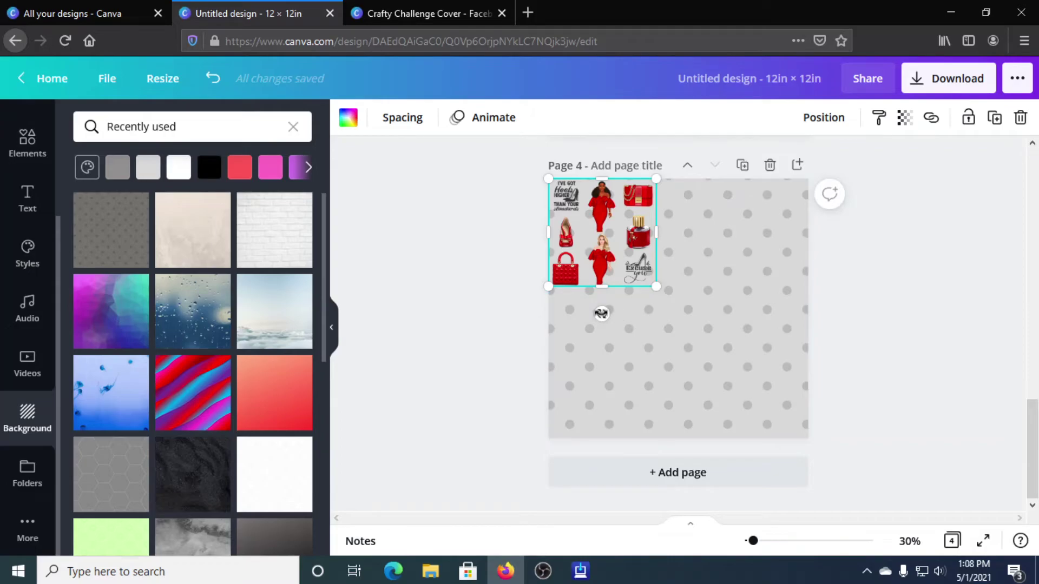
pyautogui.moveTo(602, 314); pyautogui.dragTo(623, 327)
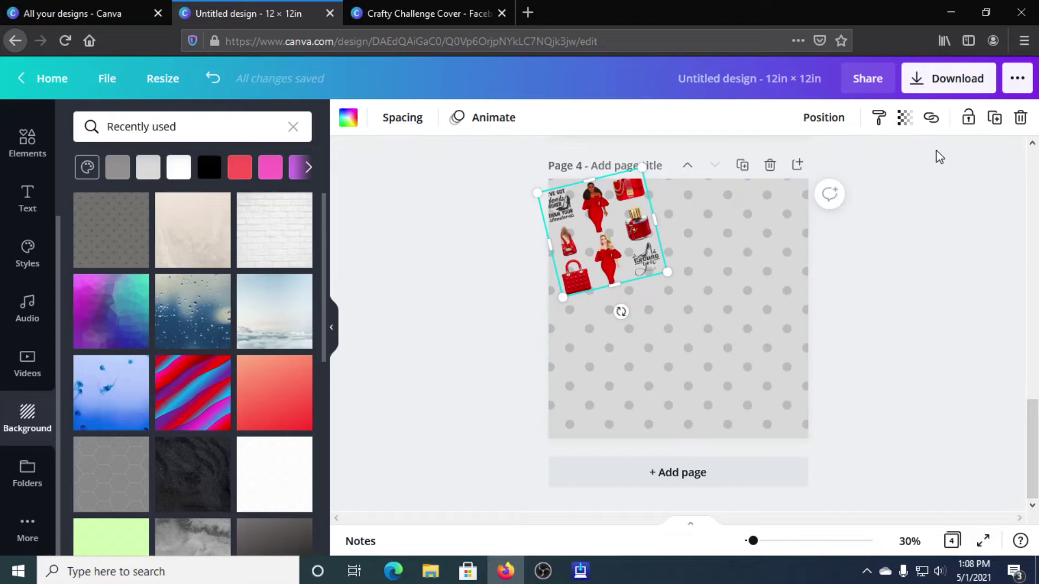
pyautogui.click(995, 119)
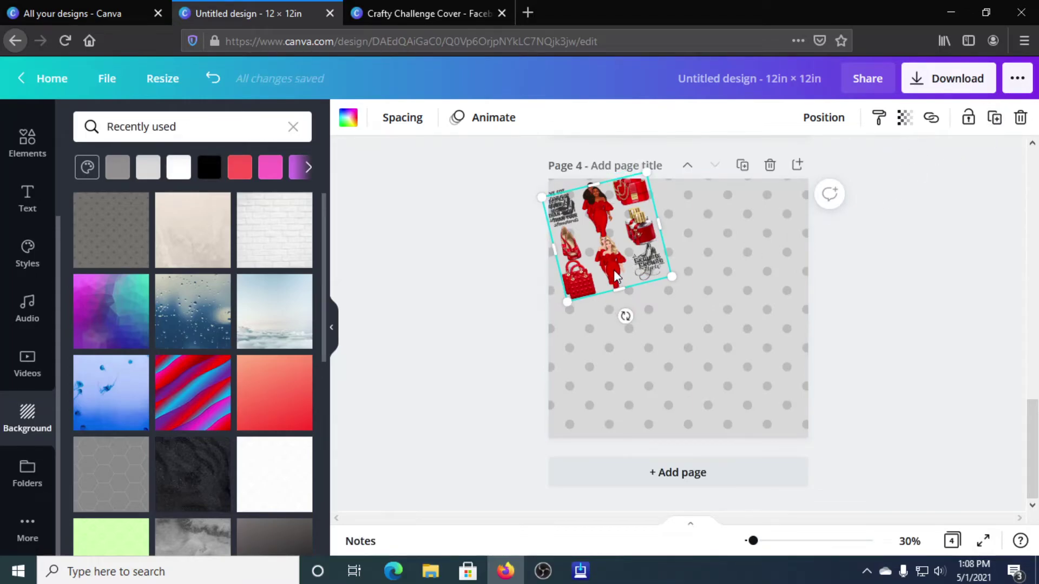
pyautogui.moveTo(608, 270); pyautogui.dragTo(709, 237)
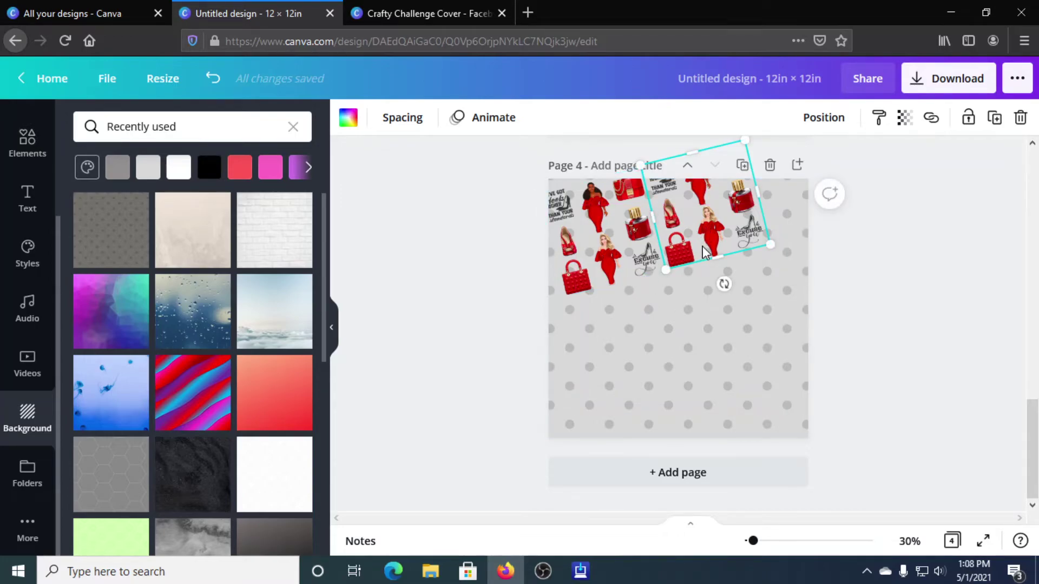
pyautogui.moveTo(695, 232); pyautogui.dragTo(696, 234)
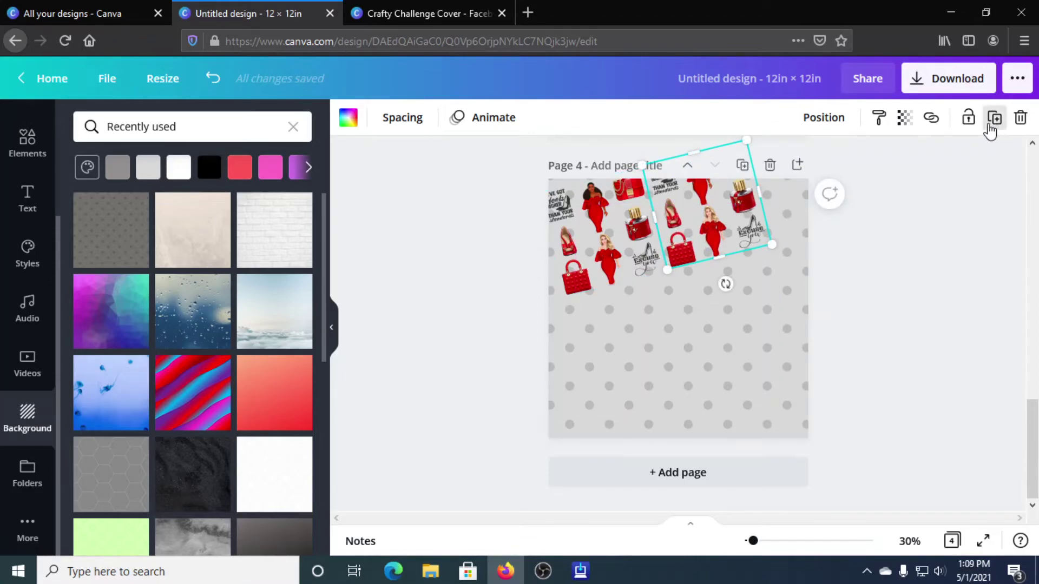
pyautogui.click(993, 119)
pyautogui.moveTo(763, 227); pyautogui.dragTo(825, 204)
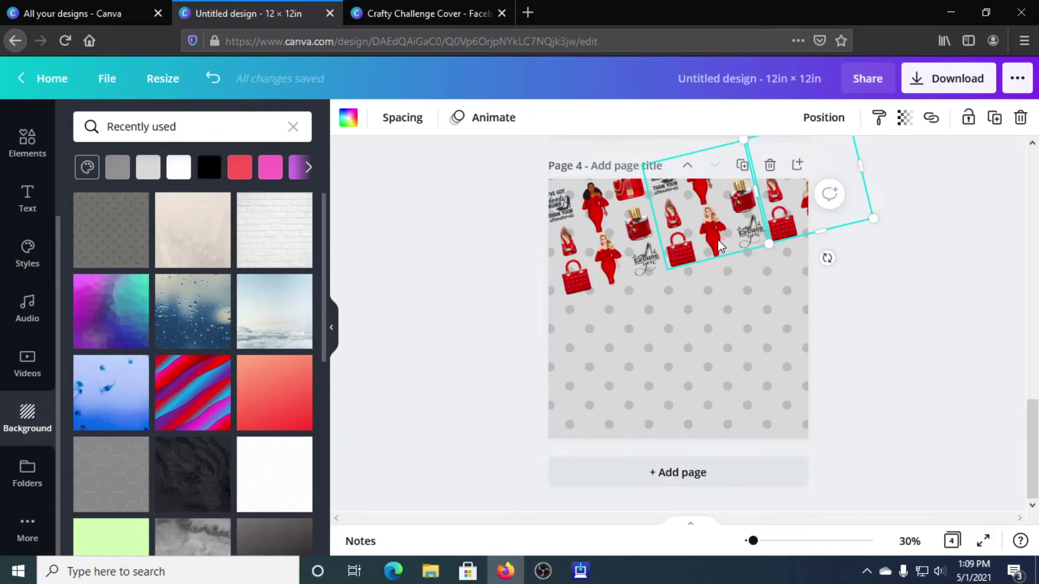
# - Align the third copy, then duplicate the three tilted groups as a second row below
pyautogui.moveTo(790, 227); pyautogui.dragTo(791, 225)
pyautogui.moveTo(591, 326); pyautogui.dragTo(726, 212)
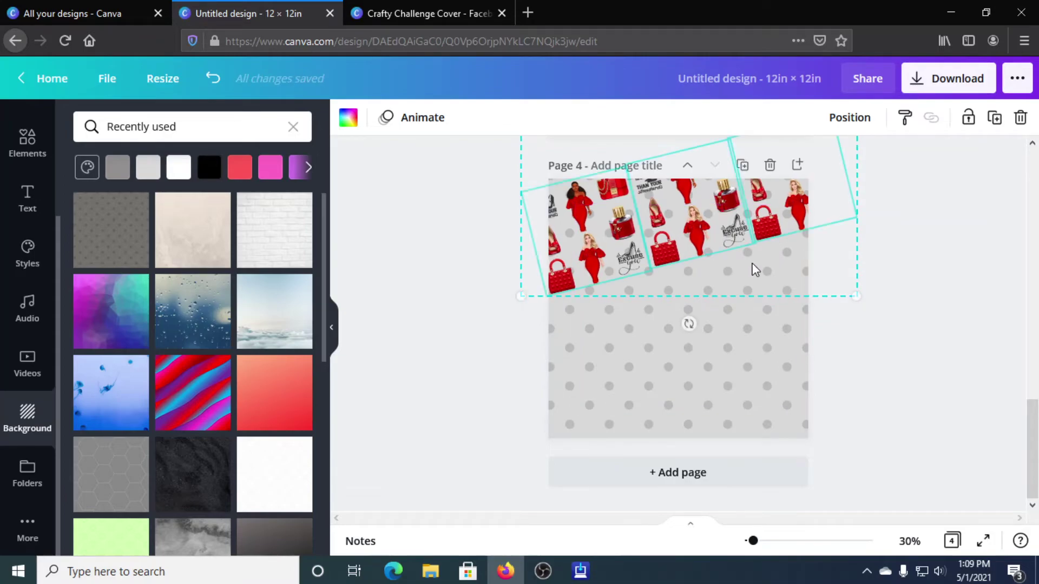
pyautogui.click(992, 120)
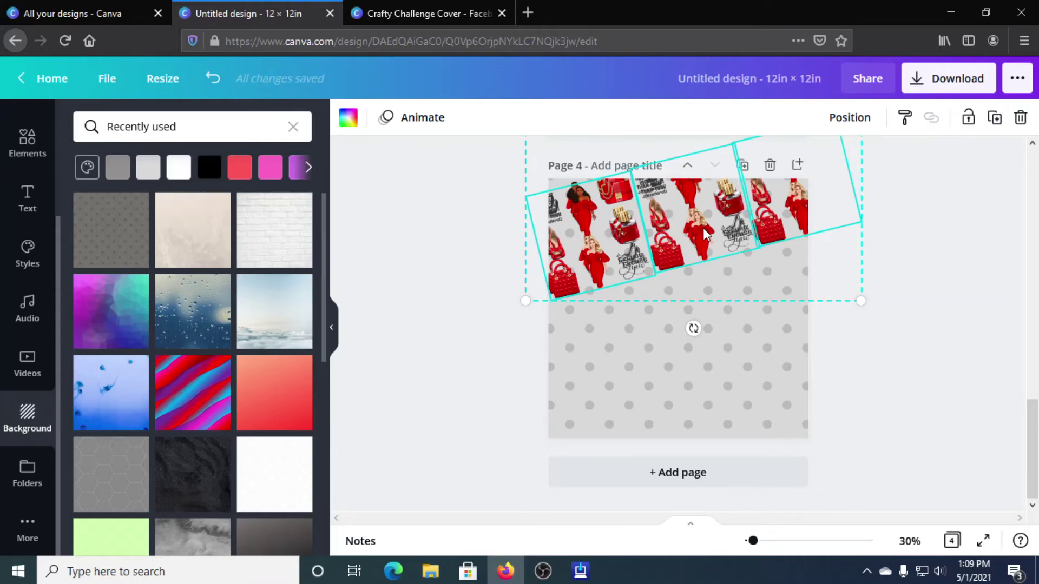
pyautogui.moveTo(667, 258); pyautogui.dragTo(679, 354)
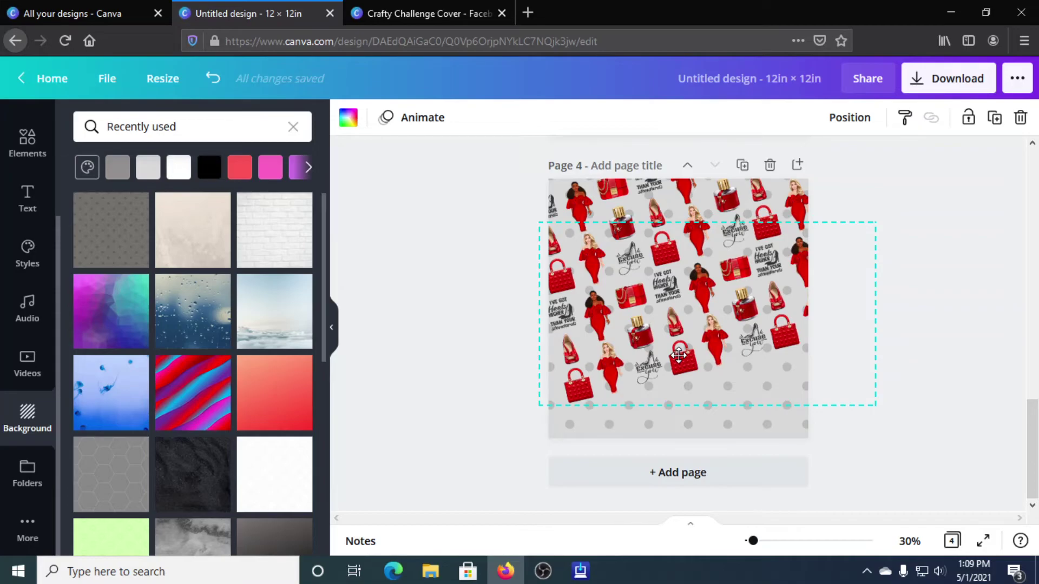
pyautogui.moveTo(679, 355); pyautogui.dragTo(676, 352)
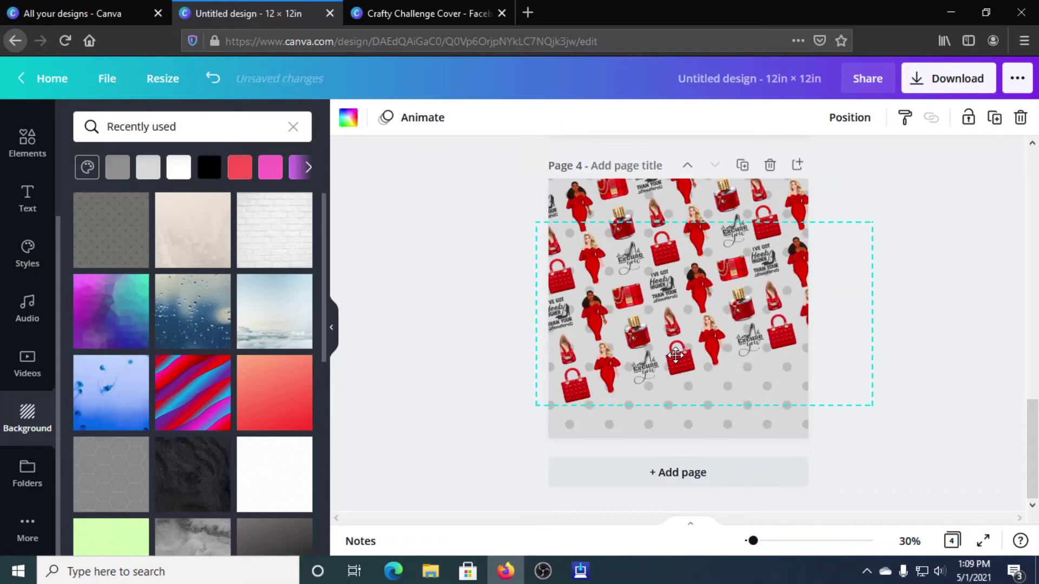
# - Add another copy of the angled row at the bottom of page 4
pyautogui.click(996, 126)
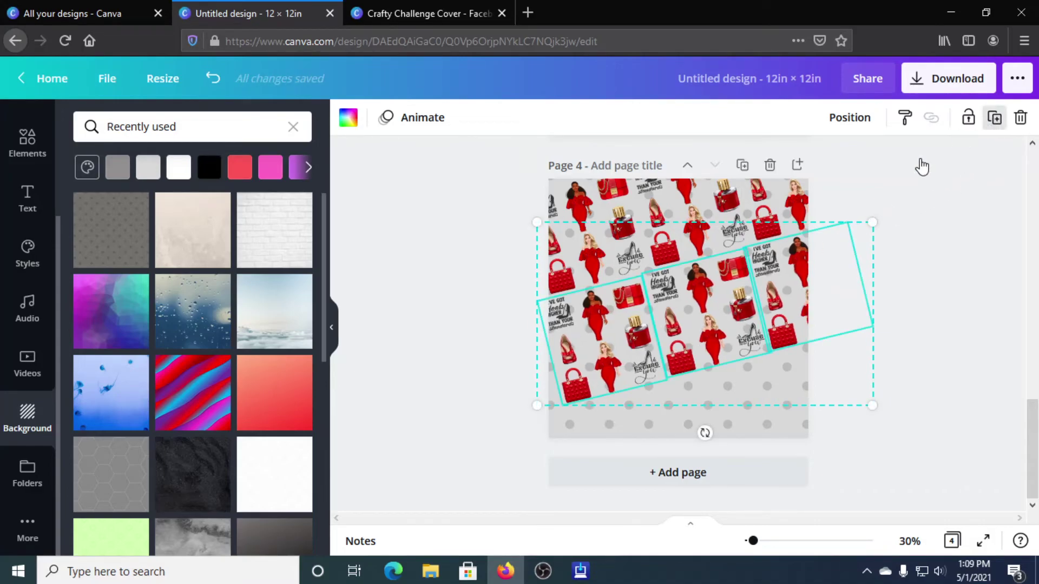
pyautogui.moveTo(723, 315); pyautogui.dragTo(701, 424)
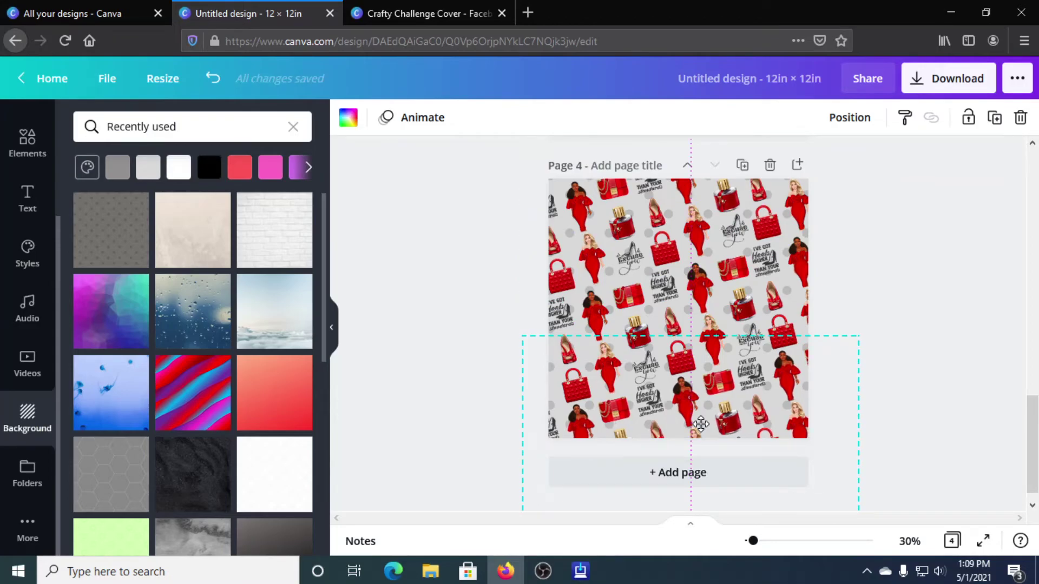
pyautogui.moveTo(702, 424); pyautogui.dragTo(703, 427)
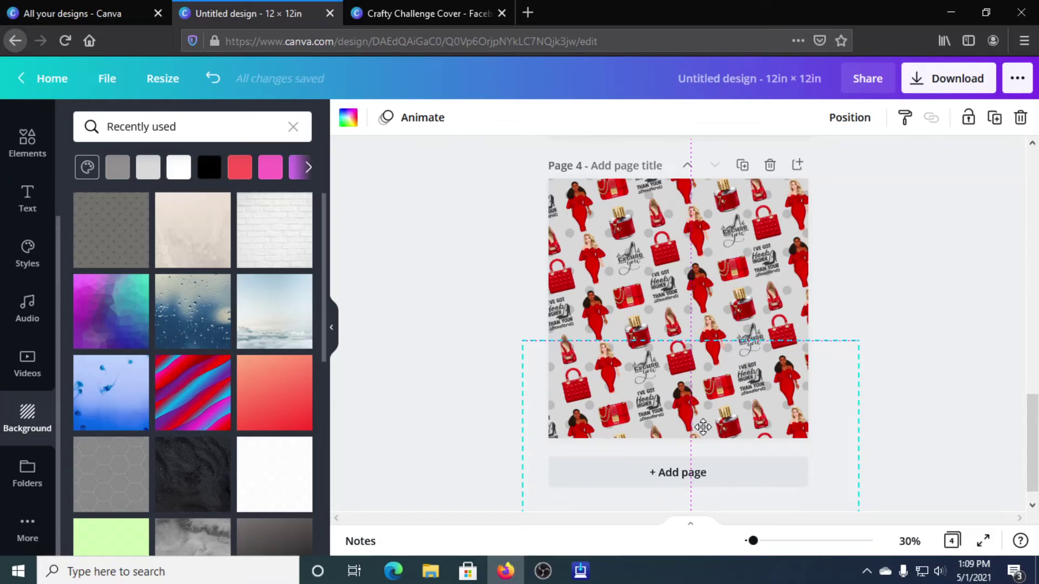
pyautogui.moveTo(703, 427); pyautogui.dragTo(706, 427)
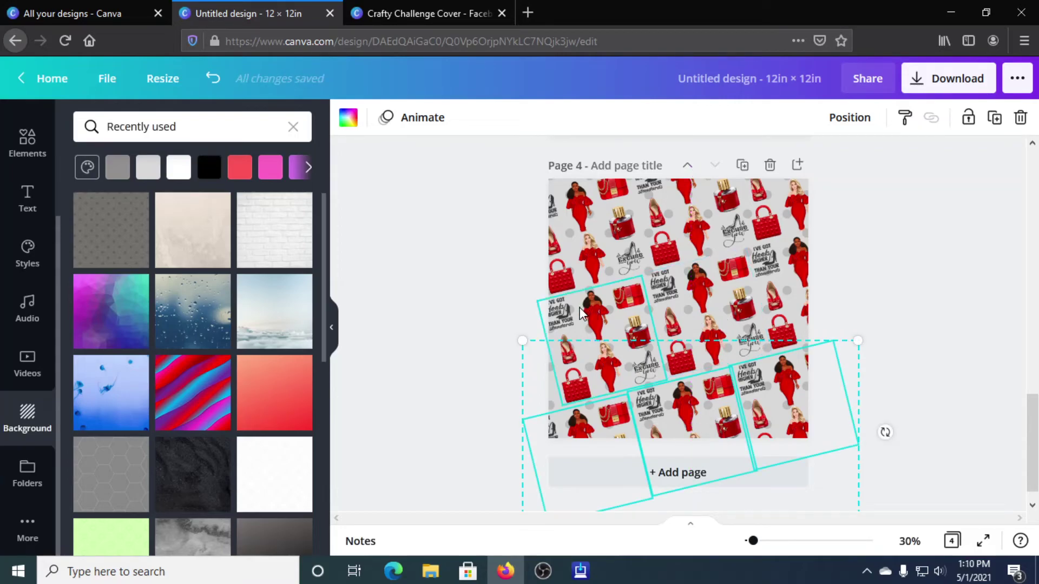
pyautogui.click(433, 307)
pyautogui.moveTo(518, 376); pyautogui.dragTo(883, 371)
# - Shift the middle pattern row so it meets the neighbouring tiles without gaps
pyautogui.click(529, 365)
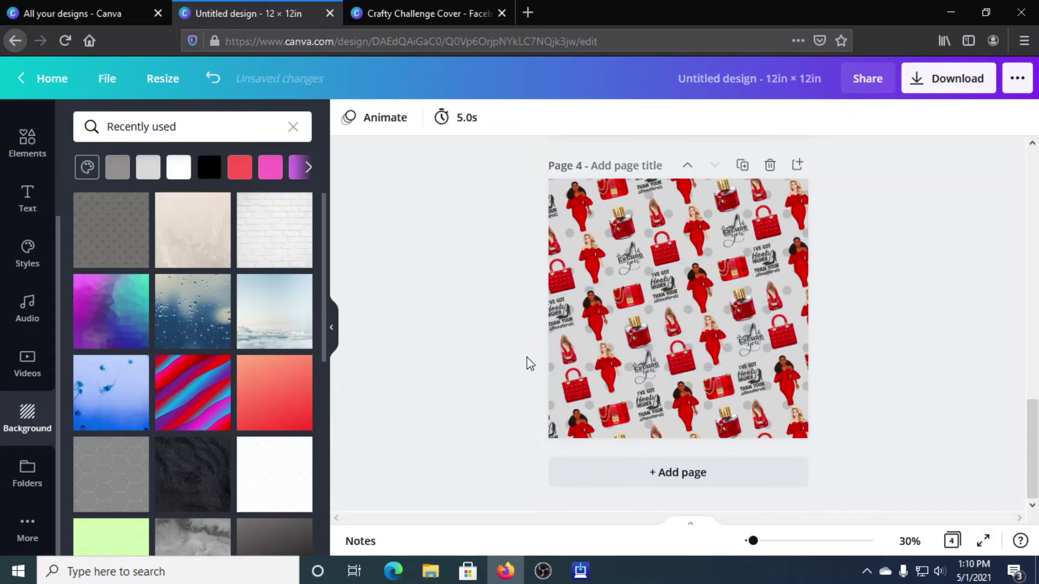
pyautogui.moveTo(833, 237); pyautogui.dragTo(586, 328)
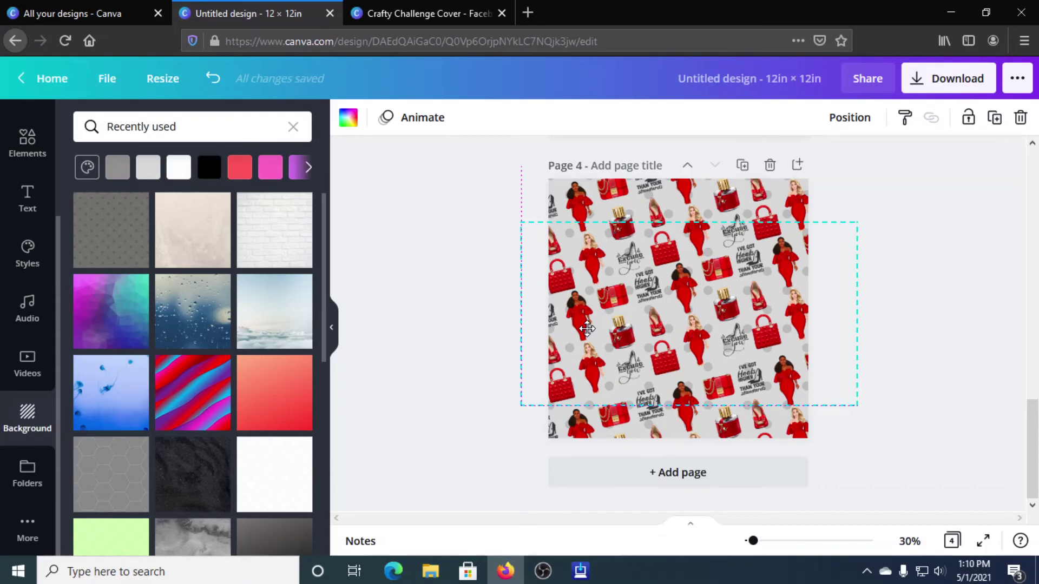
pyautogui.moveTo(588, 328); pyautogui.dragTo(588, 328)
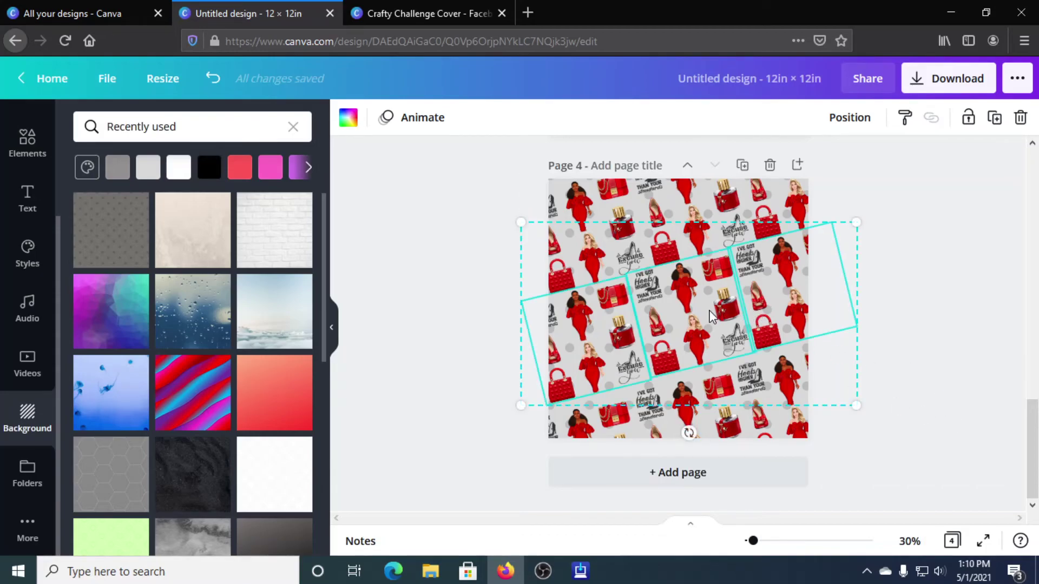
pyautogui.moveTo(709, 319); pyautogui.dragTo(709, 311)
pyautogui.click(866, 439)
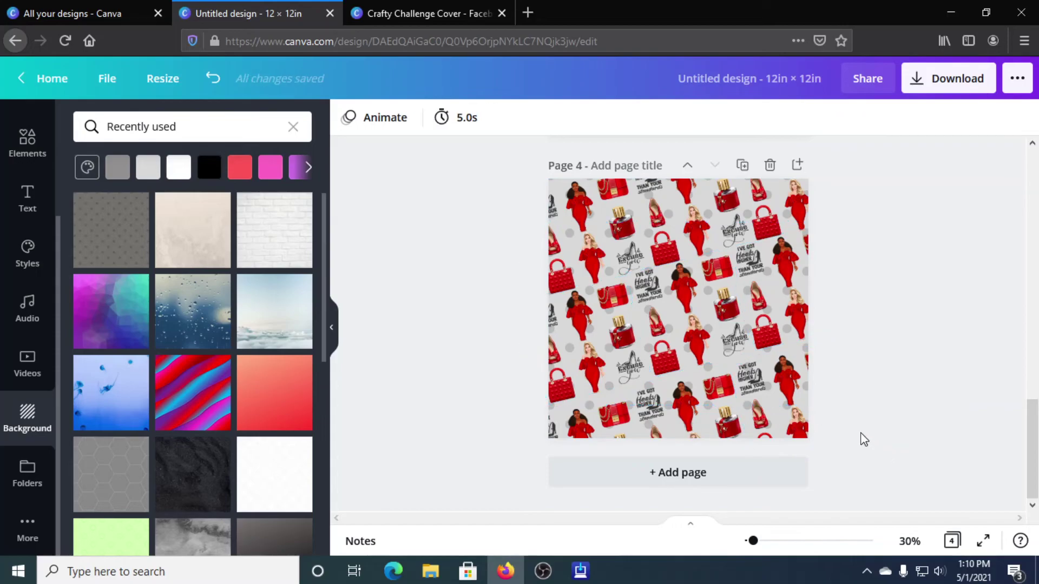
# - Raise the bottom pattern row slightly to close the remaining lower gaps
pyautogui.moveTo(877, 403); pyautogui.dragTo(614, 440)
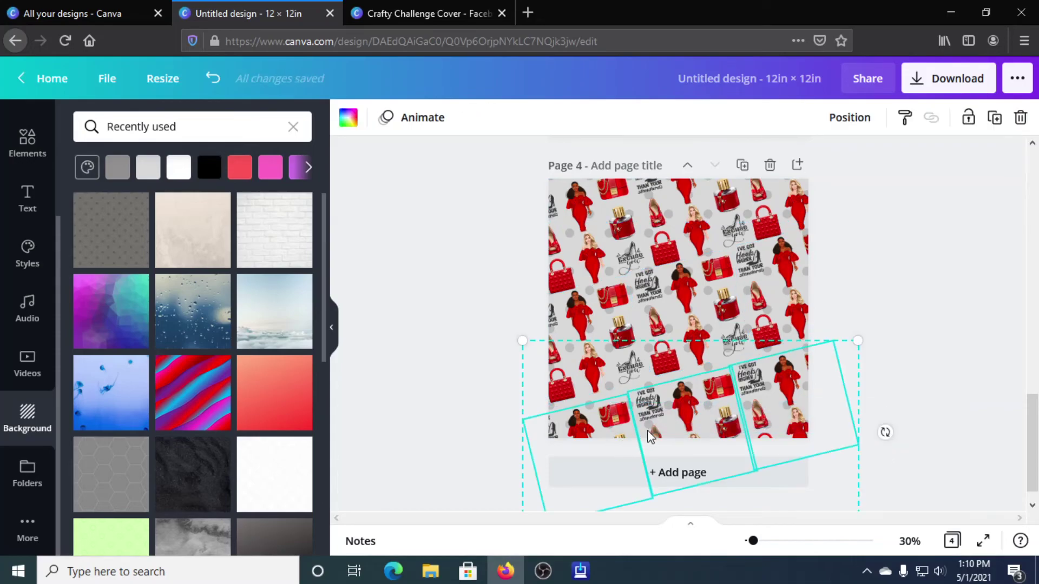
pyautogui.moveTo(676, 410); pyautogui.dragTo(672, 400)
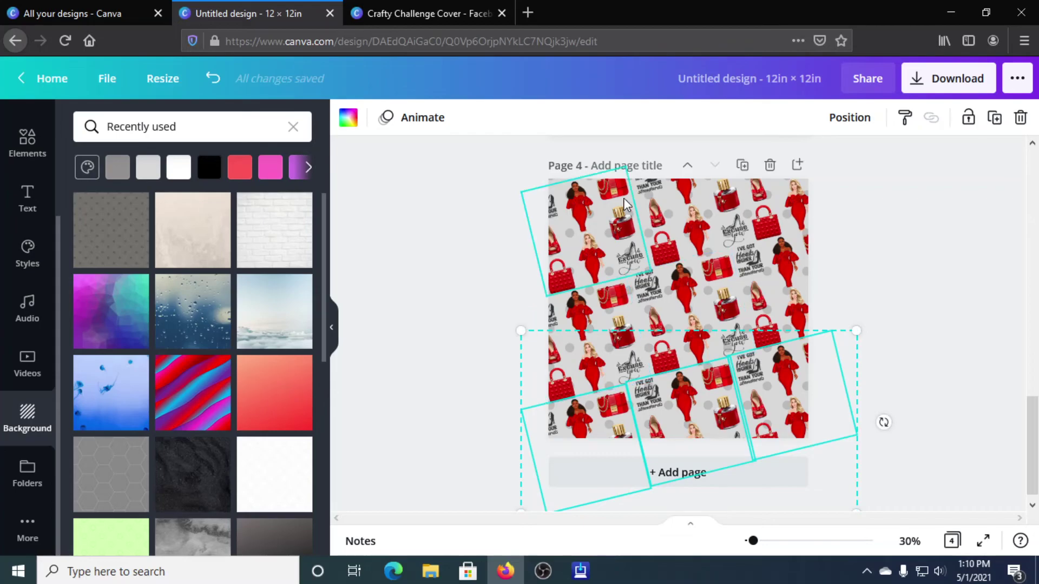
pyautogui.click(879, 266)
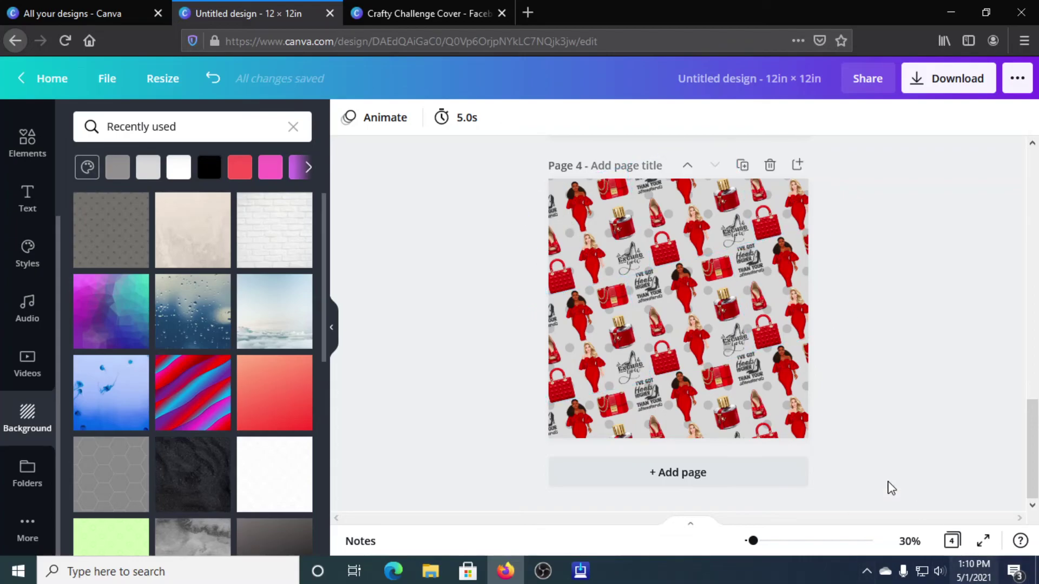
# - Present the four pattern pages full screen, stepping back through them to page 1
pyautogui.click(952, 540)
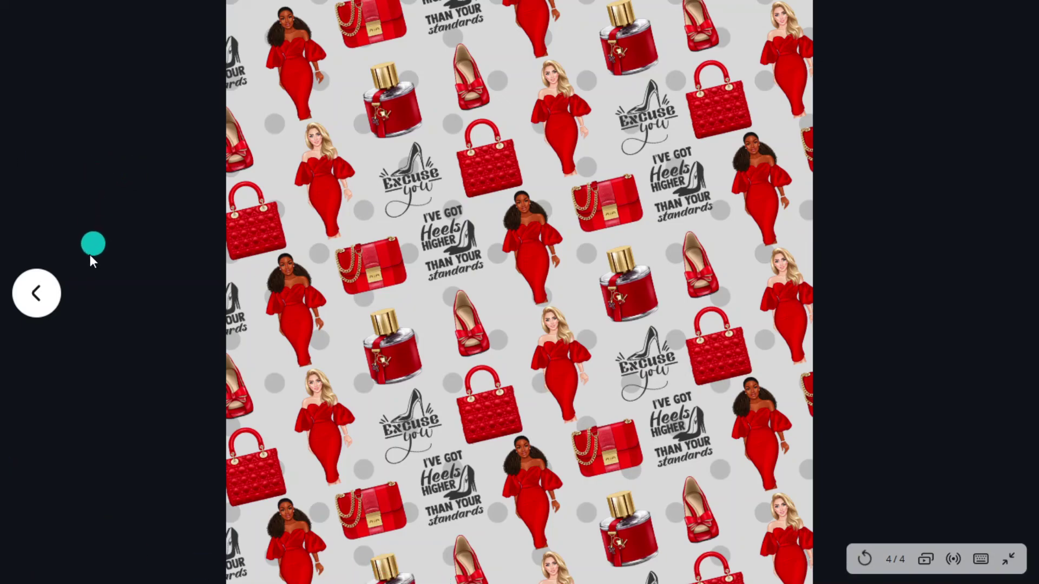
pyautogui.click(41, 295)
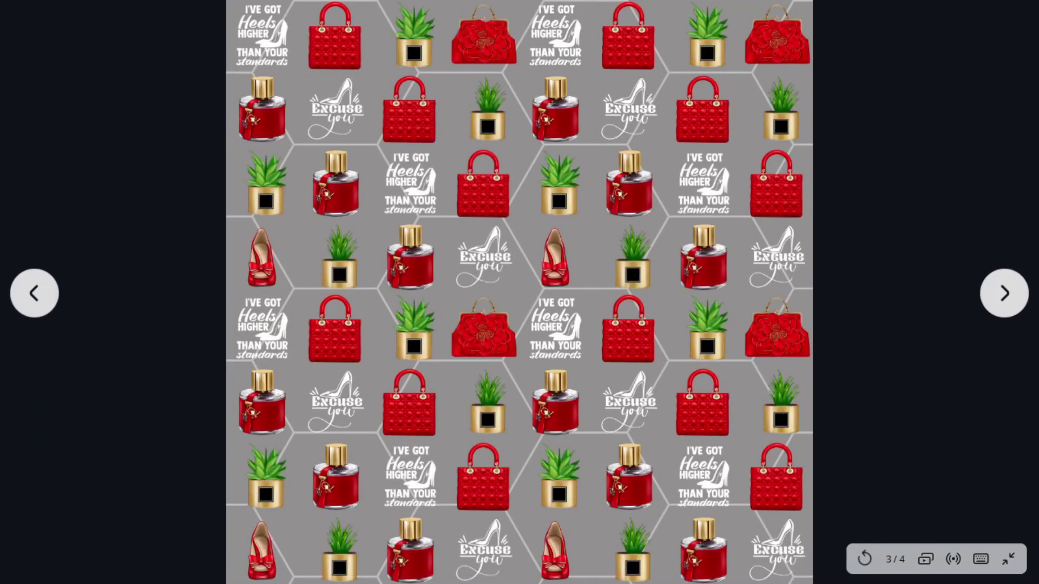
pyautogui.press('Left')
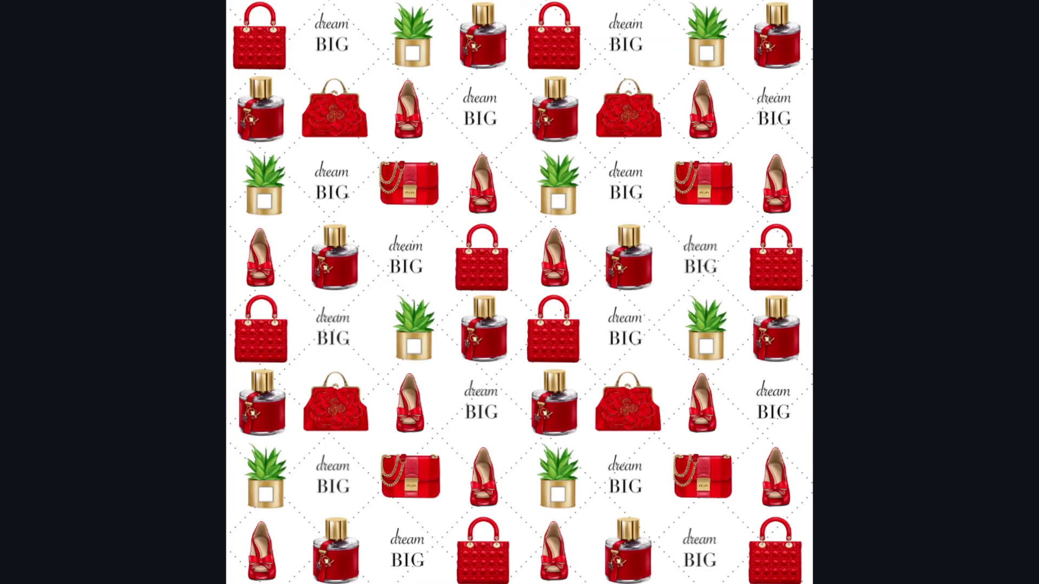
pyautogui.press('Left')
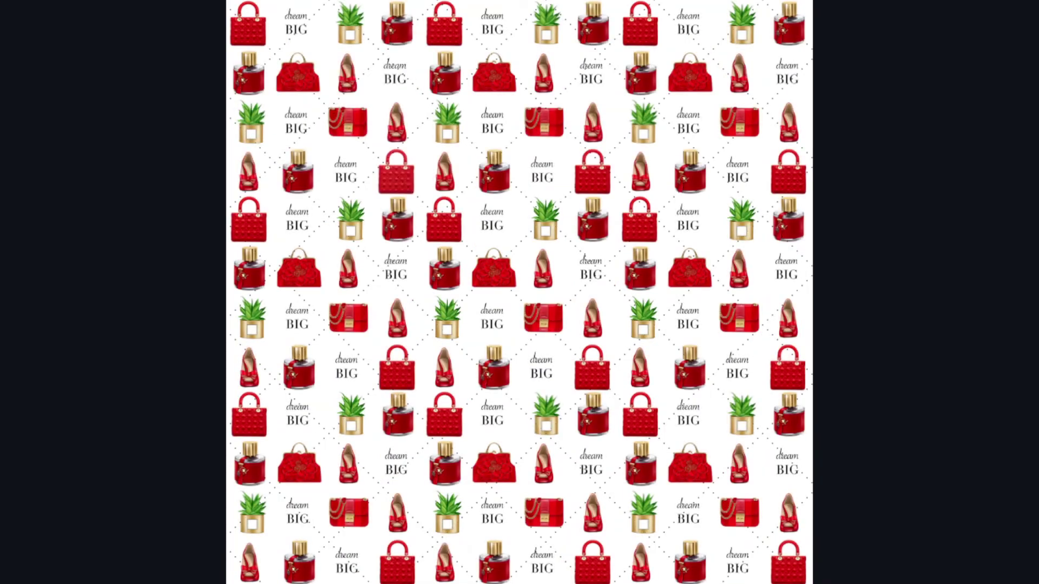